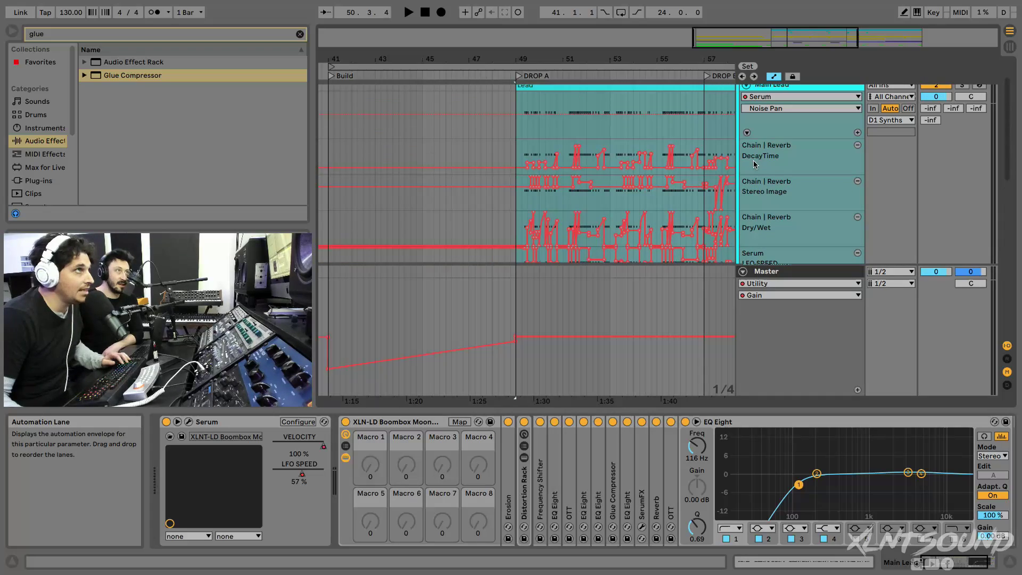
- Color the lower Main Lead track magenta and assign that track color to its clips
{"action": "scroll", "coordinate": [747, 156], "scroll_direction": "up", "scroll_amount": 1}
{"action": "left_click", "coordinate": [747, 112]}
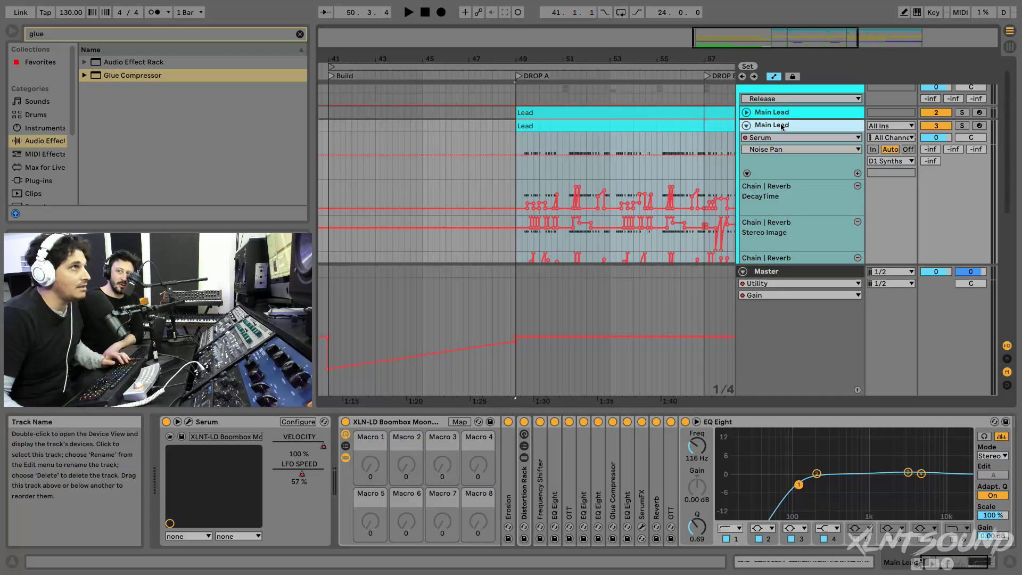
{"action": "right_click", "coordinate": [787, 126]}
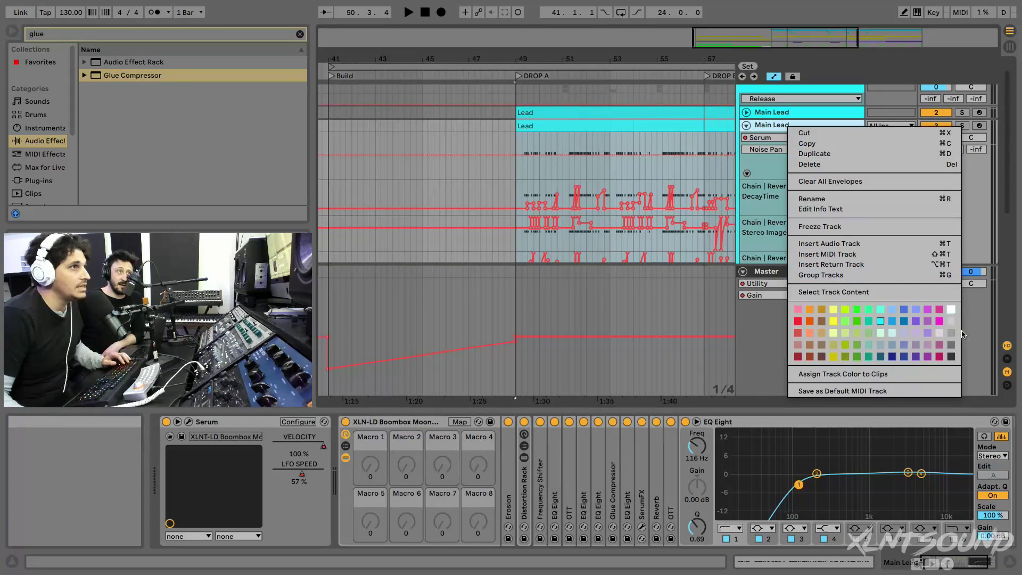
{"action": "left_click", "coordinate": [941, 325]}
{"action": "right_click", "coordinate": [791, 129]}
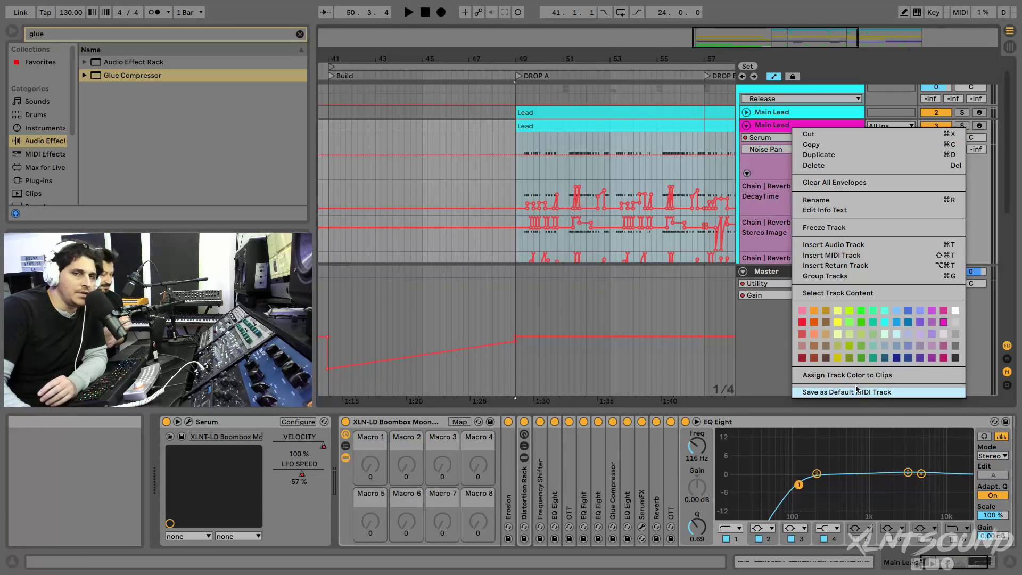
{"action": "left_click", "coordinate": [829, 376]}
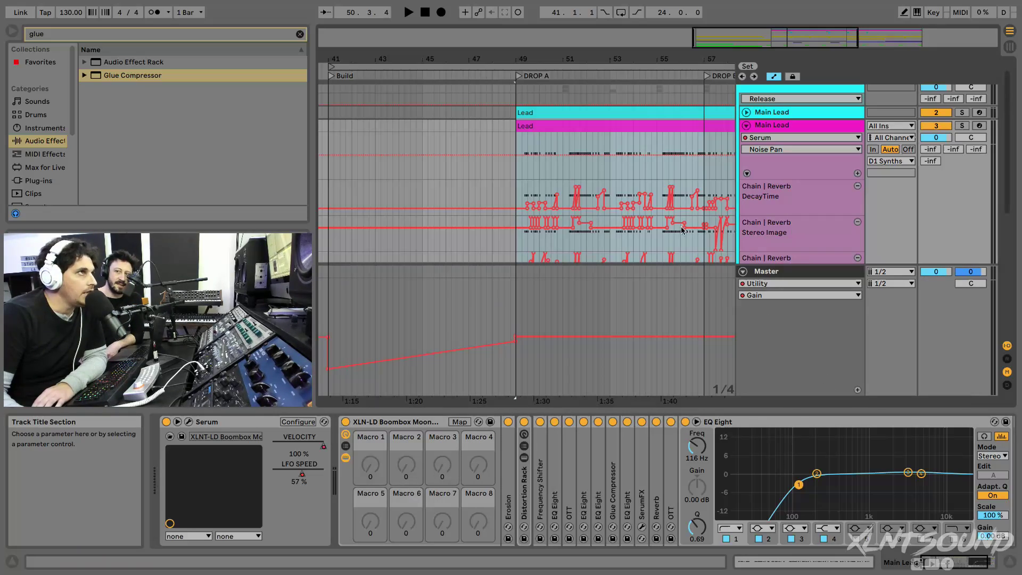
- Deactivate the upper Main Lead track and switch off the XLN-LD Boombox Moon rack on the magenta Main Lead track
{"action": "left_click", "coordinate": [949, 113]}
{"action": "left_click", "coordinate": [799, 125]}
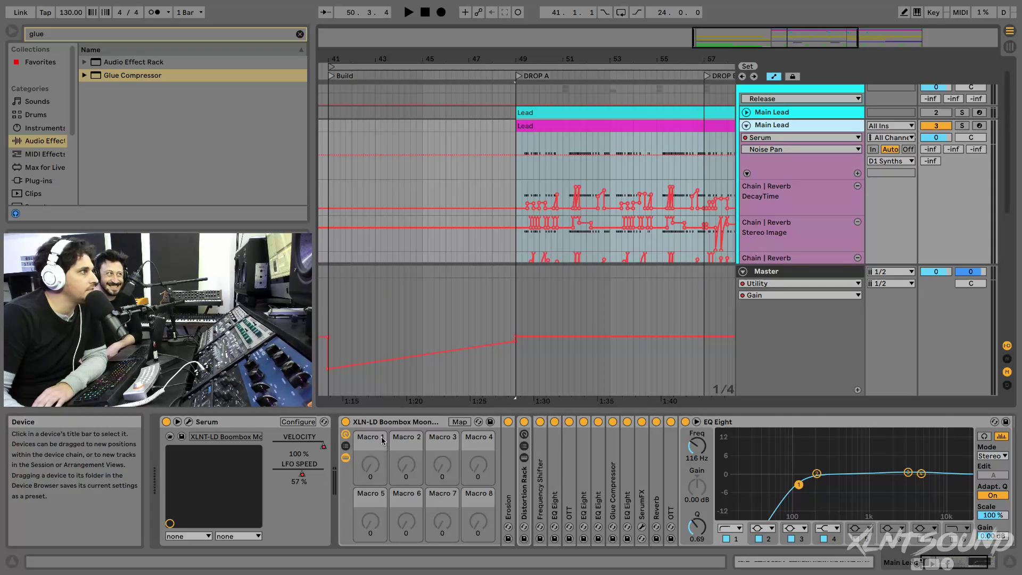
{"action": "left_click", "coordinate": [345, 422]}
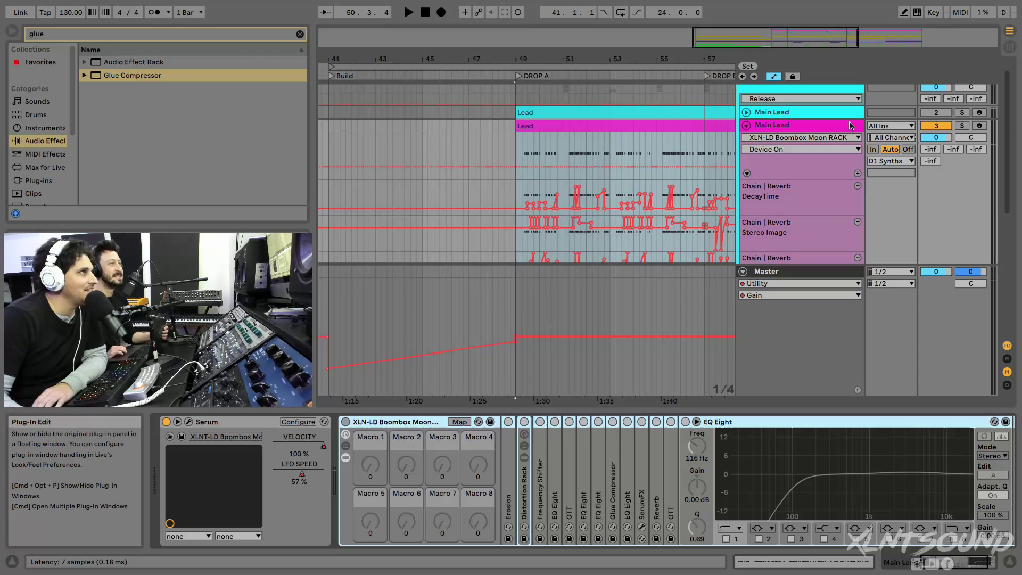
- Show the Serum window of the magenta Main Lead track and solo that track
{"action": "key", "text": "super+alt+p"}
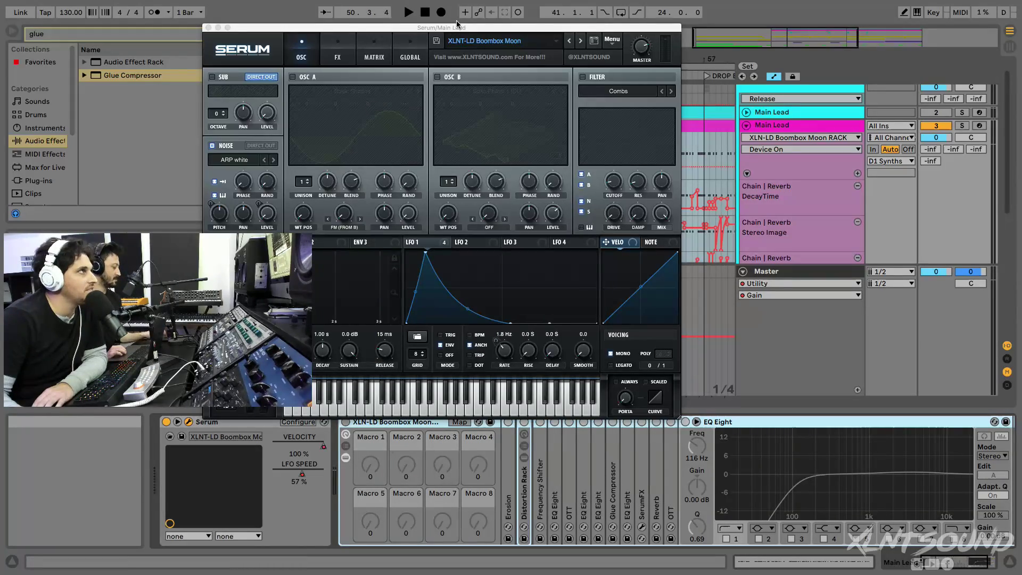
{"action": "left_click_drag", "start_coordinate": [457, 29], "coordinate": [631, 11]}
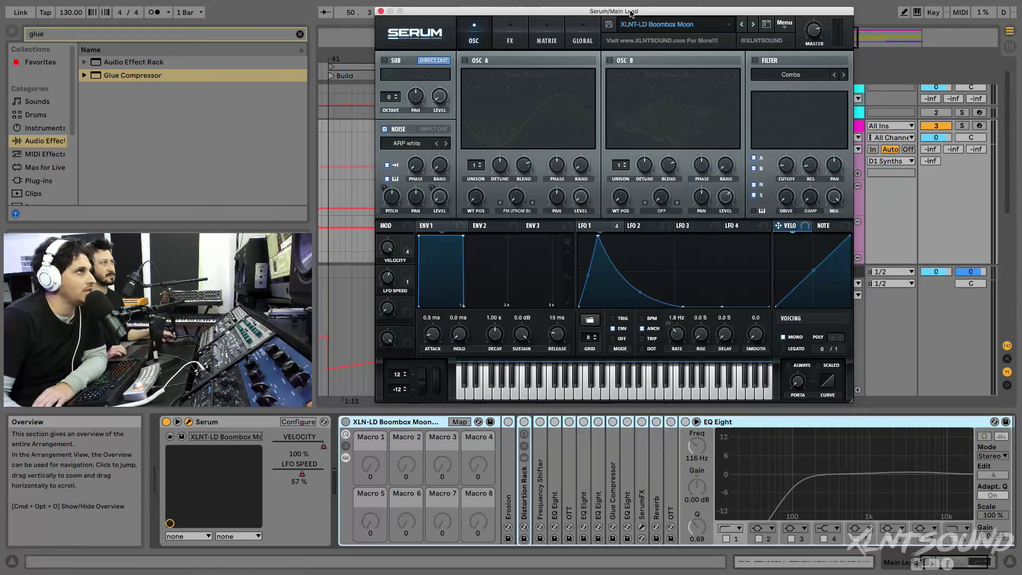
{"action": "left_click", "coordinate": [963, 126]}
- Initialize the Serum preset and turn off oscillator A
{"action": "left_click", "coordinate": [784, 26]}
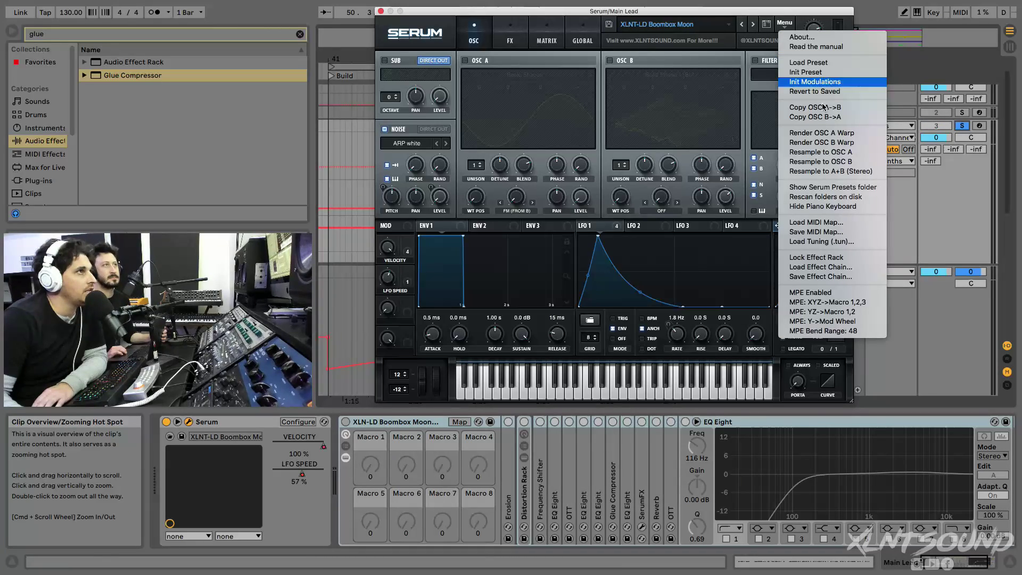
{"action": "left_click", "coordinate": [820, 74]}
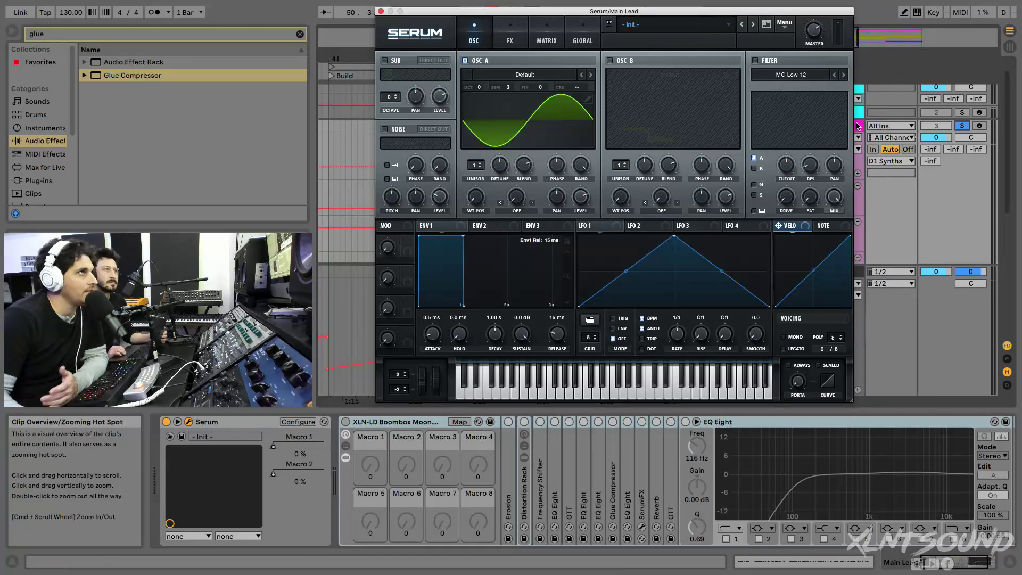
{"action": "left_click", "coordinate": [466, 61]}
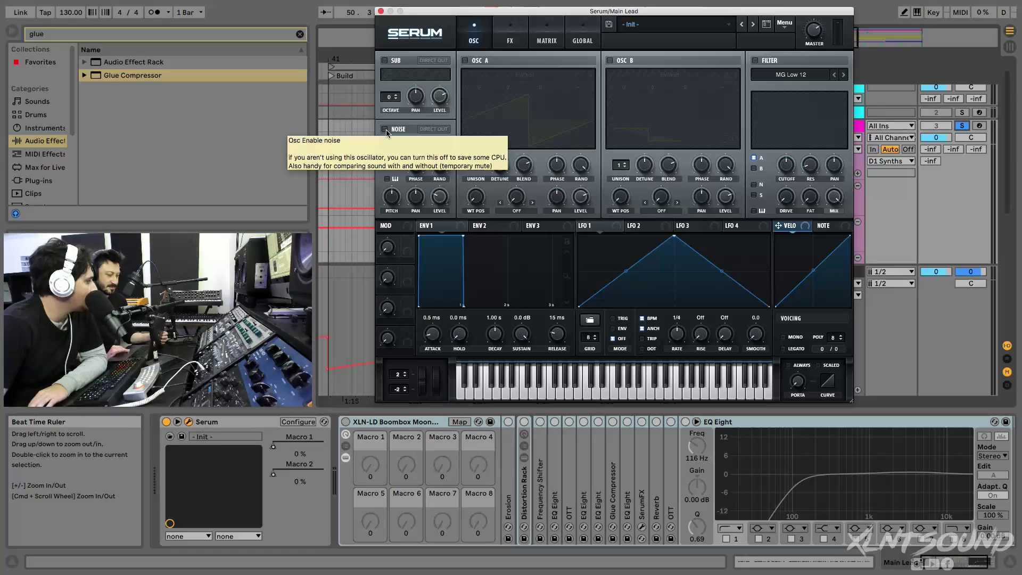
- Enable Serum's noise oscillator and load the ARP white sample from the Analog noises
{"action": "left_click", "coordinate": [385, 130]}
{"action": "left_click", "coordinate": [406, 144]}
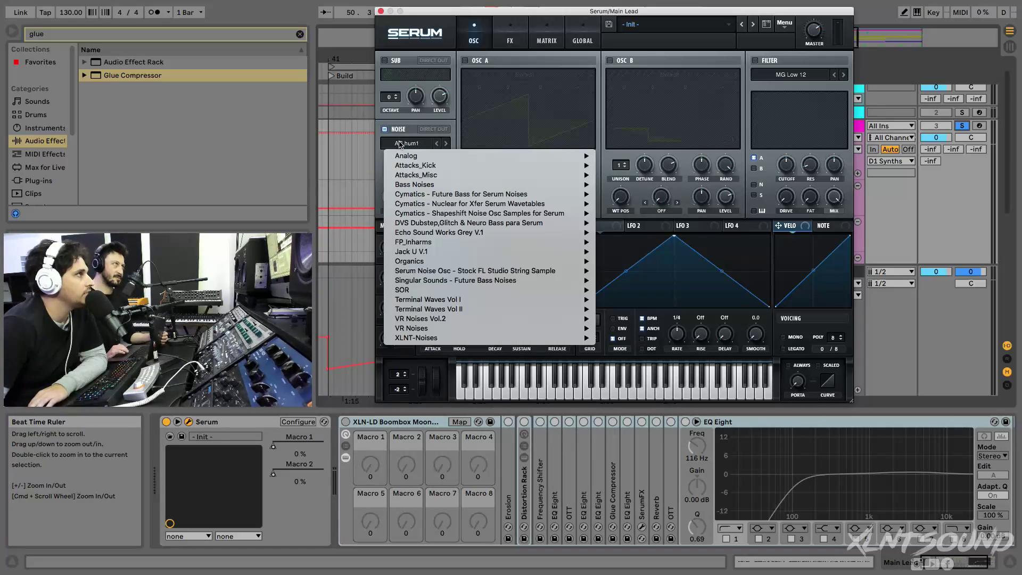
{"action": "mouse_move", "coordinate": [418, 157]}
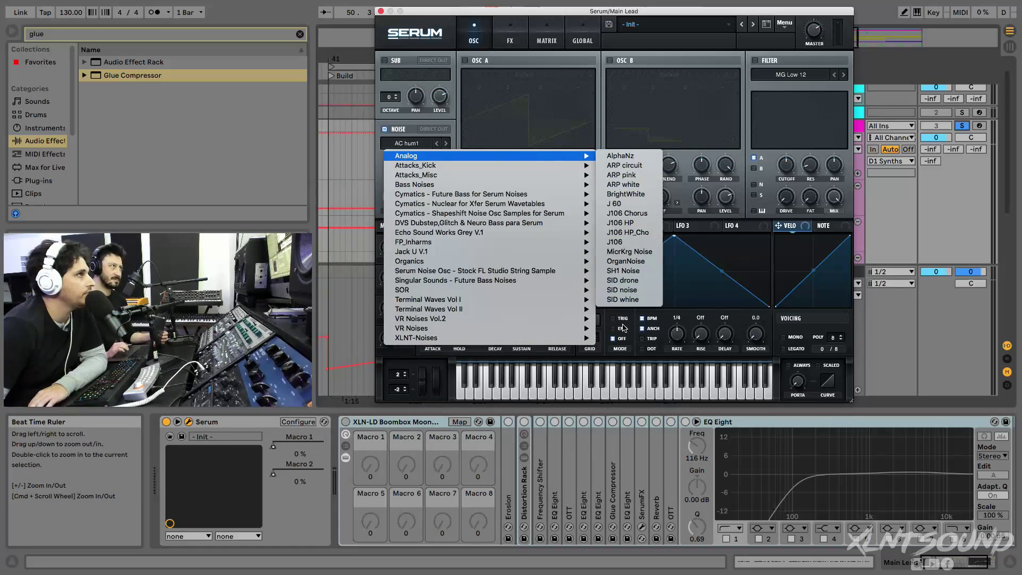
{"action": "mouse_move", "coordinate": [564, 261]}
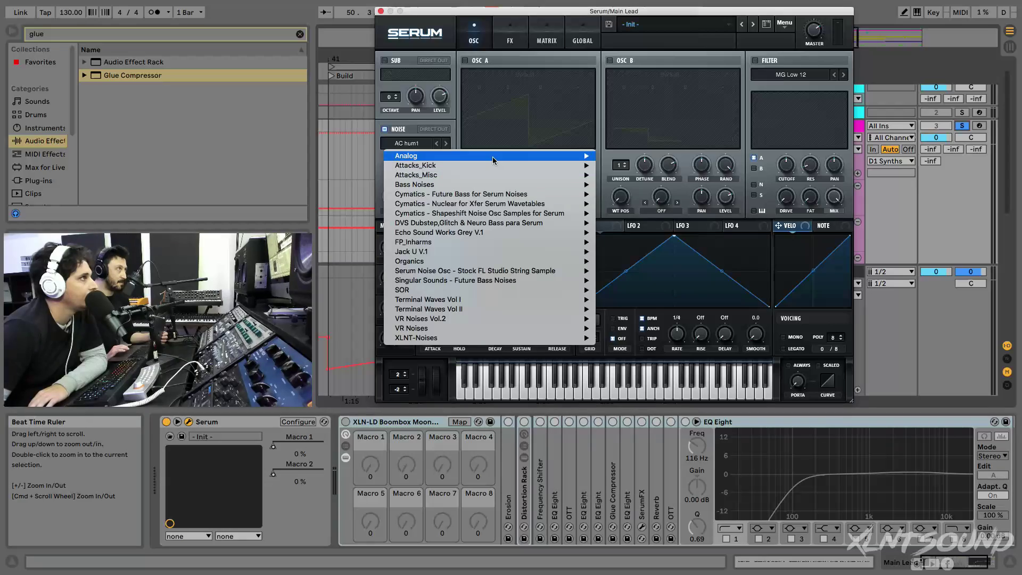
{"action": "mouse_move", "coordinate": [494, 157]}
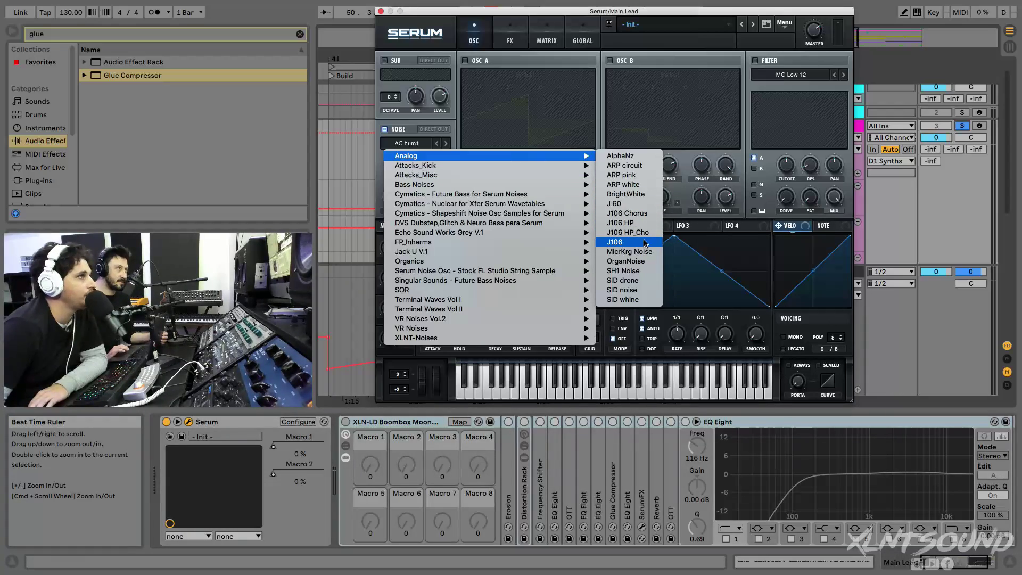
{"action": "left_click", "coordinate": [624, 185]}
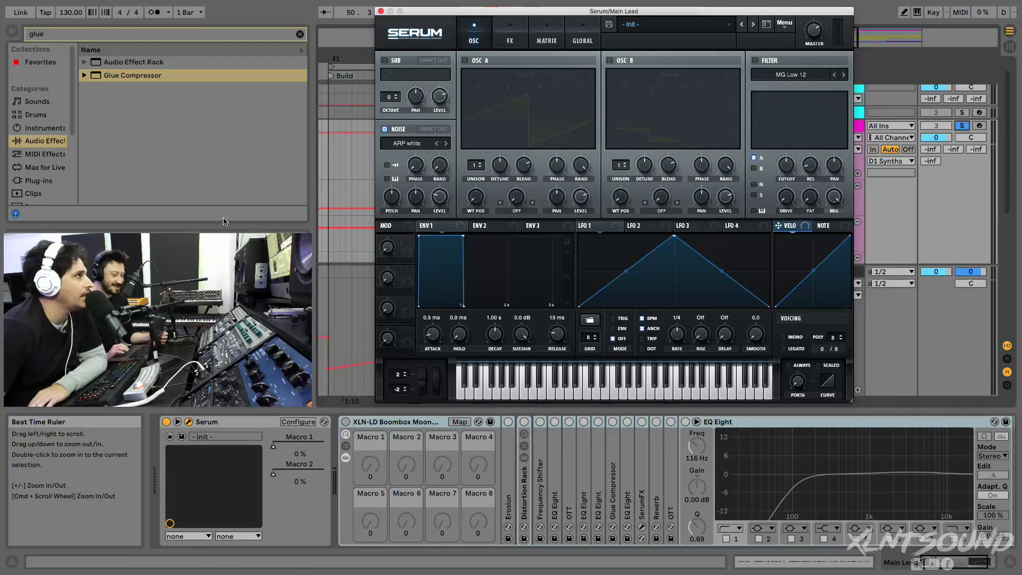
{"action": "scroll", "coordinate": [370, 205], "scroll_direction": "right", "scroll_amount": 2}
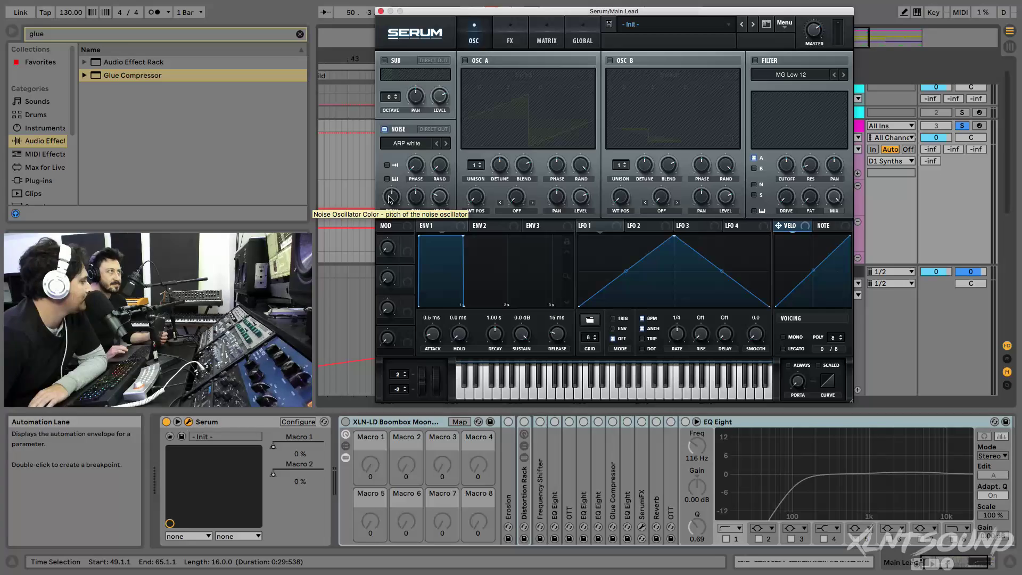
{"action": "left_click", "coordinate": [550, 39]}
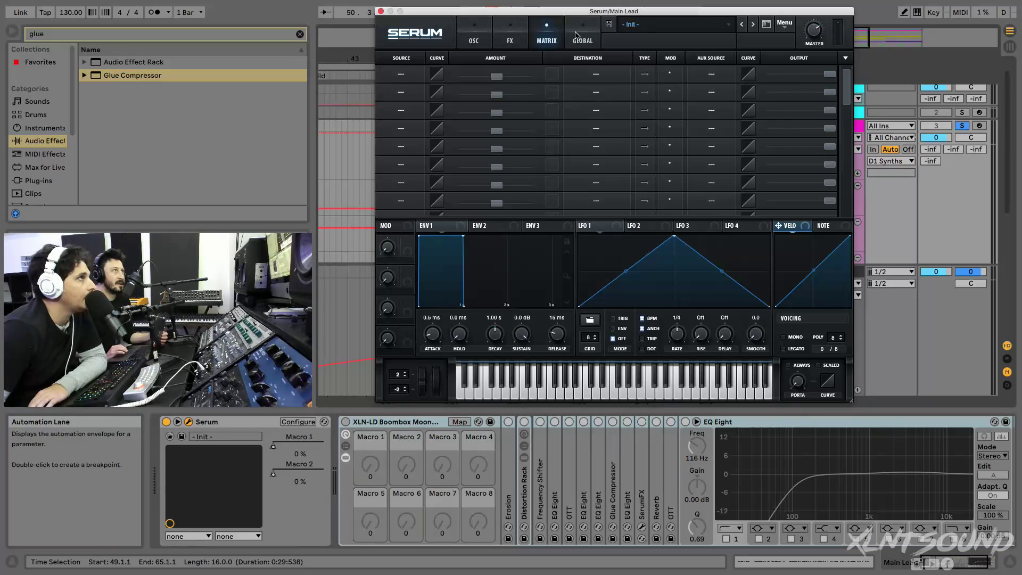
{"action": "left_click", "coordinate": [576, 35]}
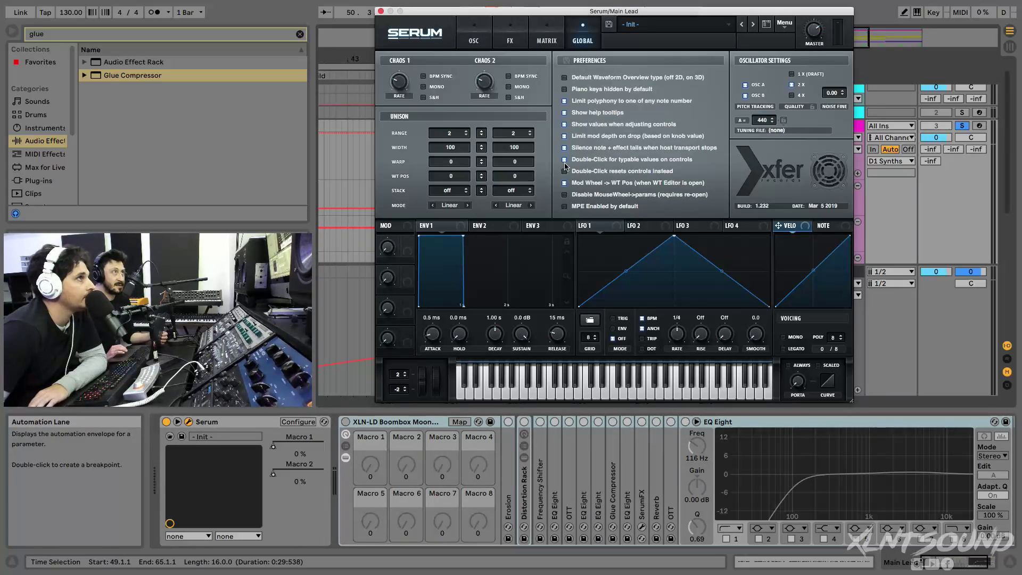
{"action": "left_click", "coordinate": [487, 34]}
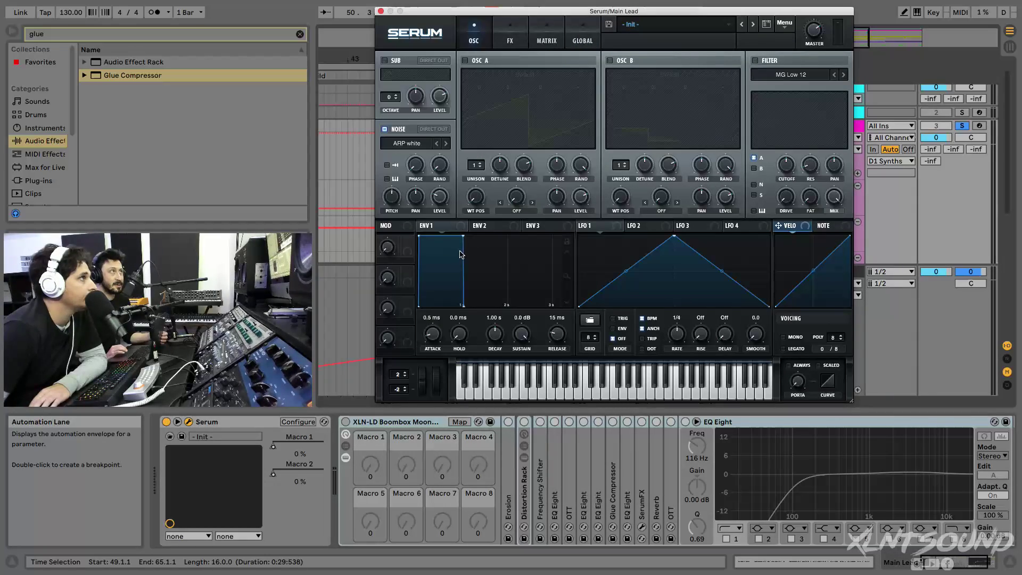
- Set the noise oscillator's level to 0
{"action": "double_click", "coordinate": [447, 199]}
{"action": "type", "text": "0"}
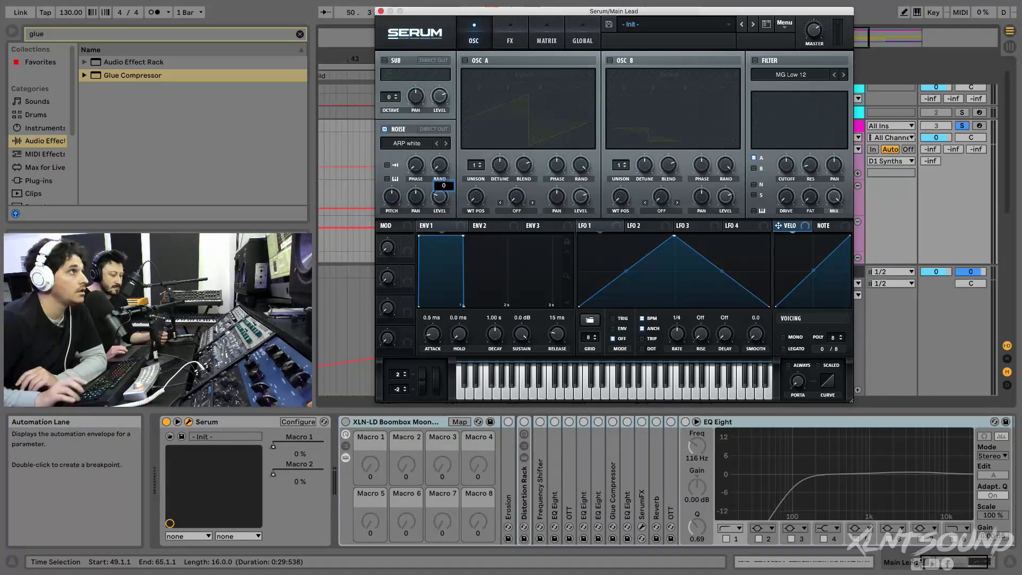
{"action": "key", "text": "Return"}
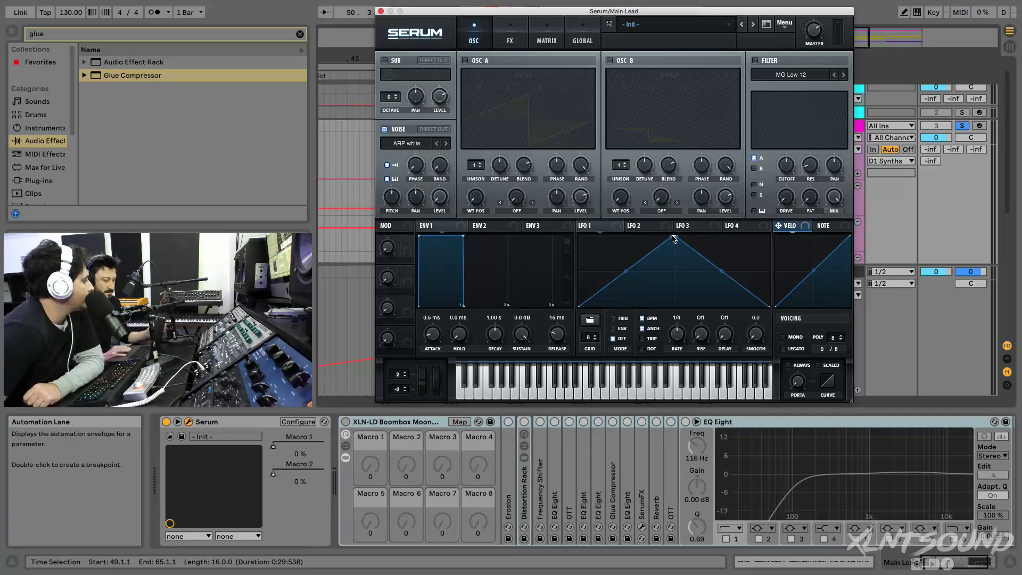
- Reshape LFO 1 into an early peak with a concave decay reaching the baseline at a new point slightly past the middle
{"action": "left_click_drag", "start_coordinate": [674, 238], "coordinate": [598, 236]}
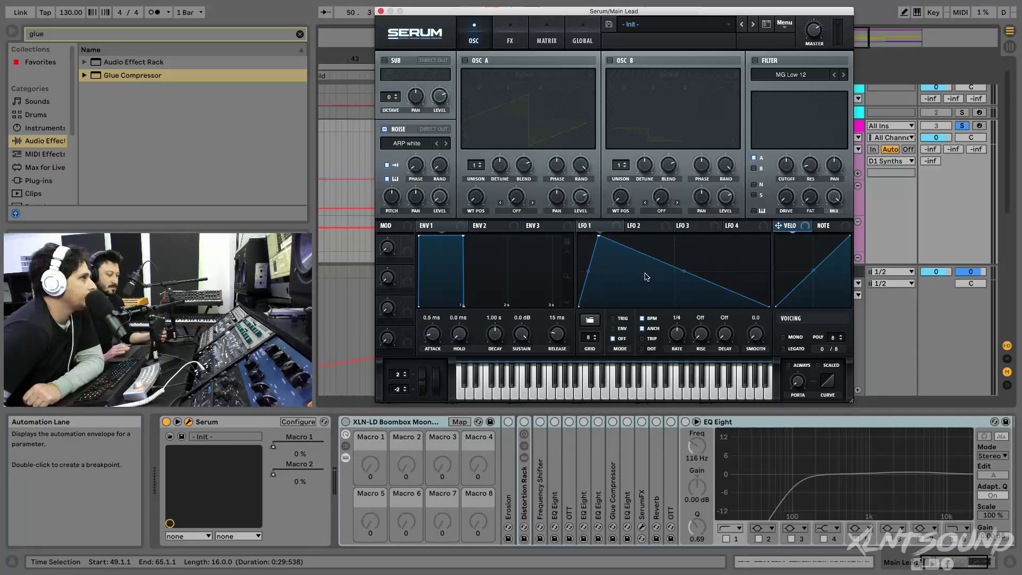
{"action": "double_click", "coordinate": [709, 284]}
{"action": "left_click_drag", "start_coordinate": [710, 284], "coordinate": [683, 308]}
{"action": "left_click_drag", "start_coordinate": [642, 272], "coordinate": [632, 280]}
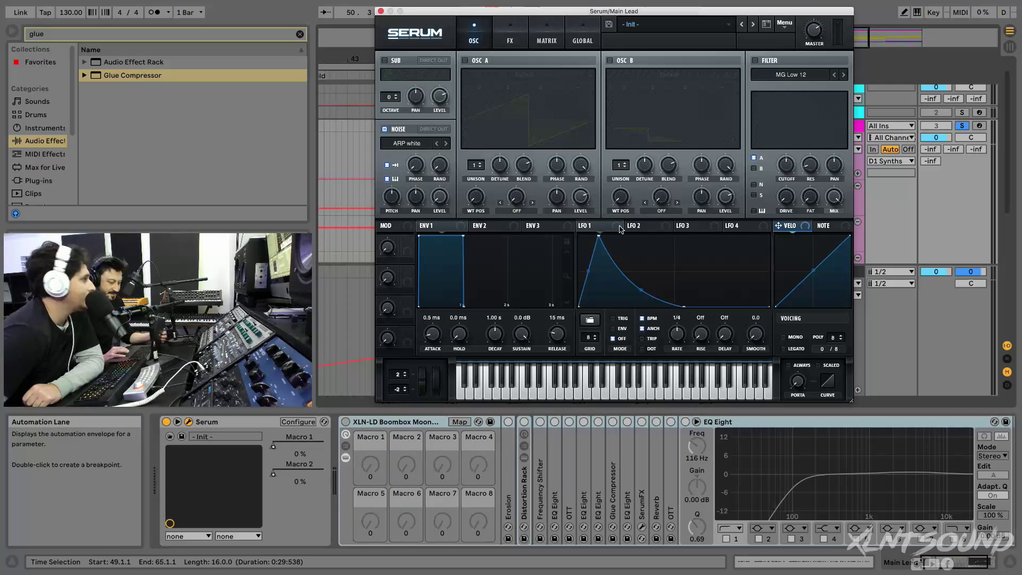
- Assign LFO 1 to the noise oscillator's level and pitch, and adjust the pitch modulation amount
{"action": "left_click_drag", "start_coordinate": [619, 229], "coordinate": [439, 196]}
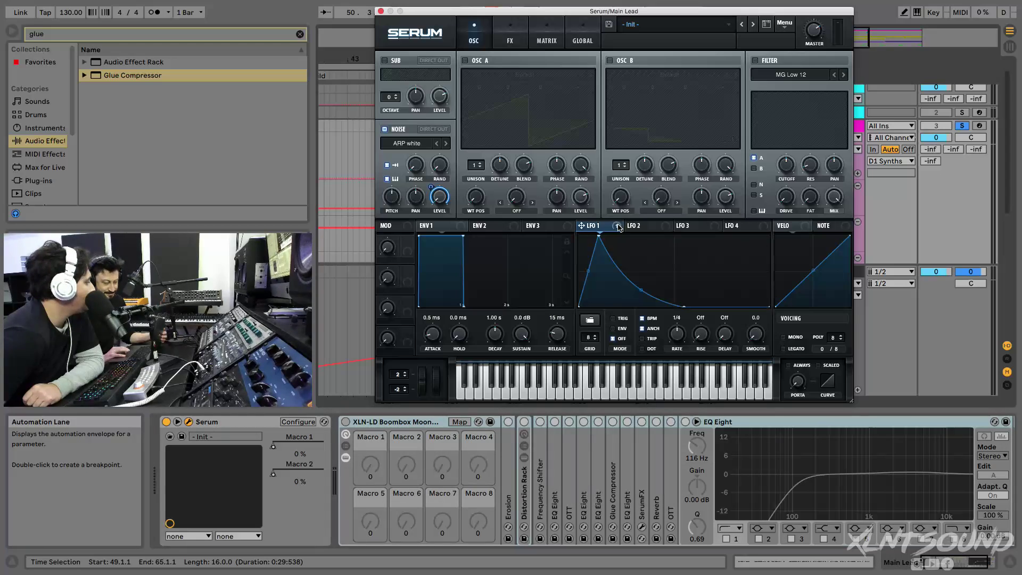
{"action": "left_click_drag", "start_coordinate": [620, 228], "coordinate": [395, 196]}
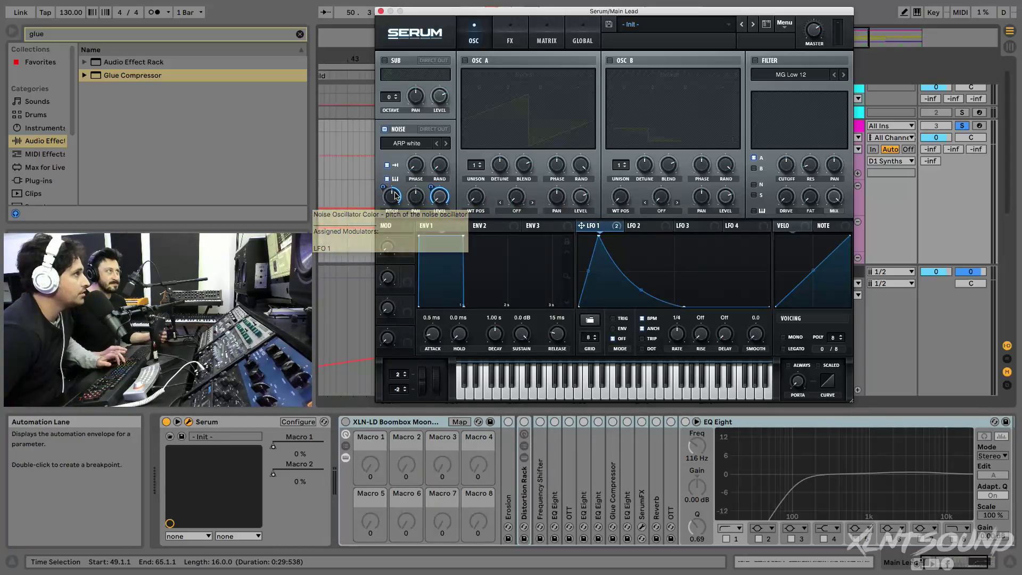
{"action": "mouse_move", "coordinate": [383, 188]}
{"action": "left_mouse_down"}
{"action": "mouse_move", "coordinate": [384, 211]}
{"action": "mouse_move", "coordinate": [384, 184]}
{"action": "left_mouse_up"}
{"action": "mouse_move", "coordinate": [385, 186]}
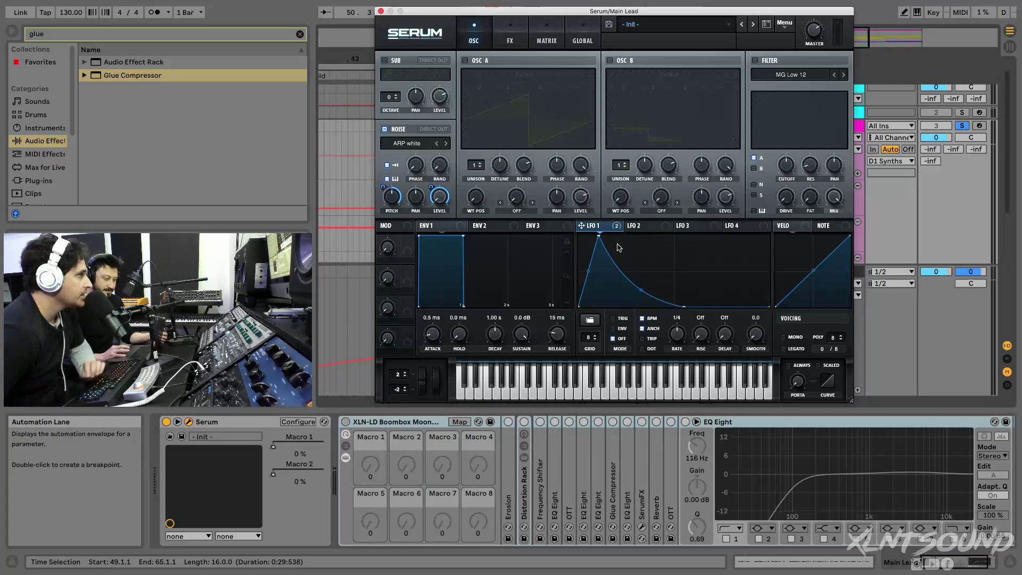
- Put LFO 1 in envelope mode without BPM sync and set its rate to 1.8 Hz
{"action": "left_click", "coordinate": [614, 328]}
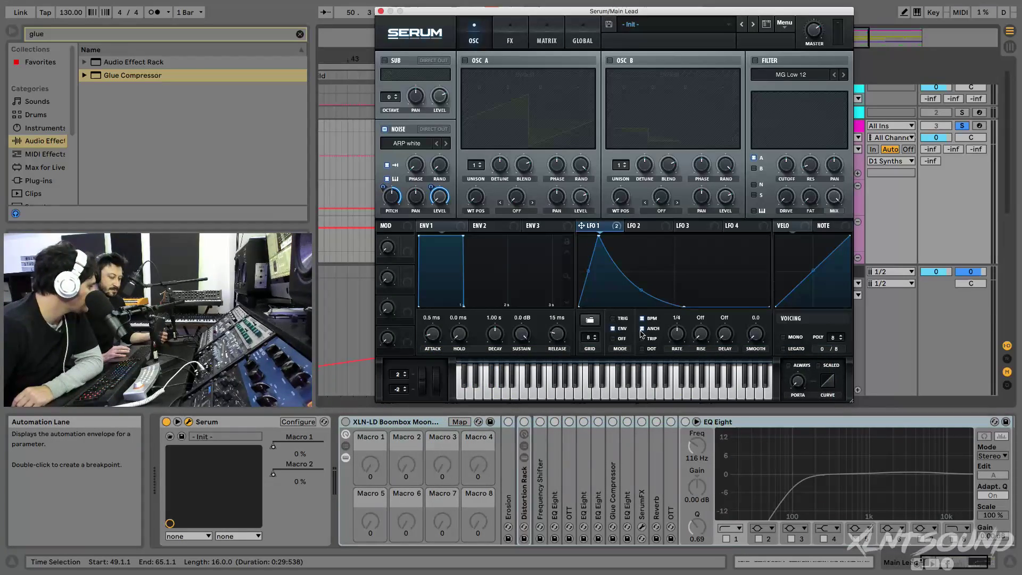
{"action": "left_click", "coordinate": [642, 318]}
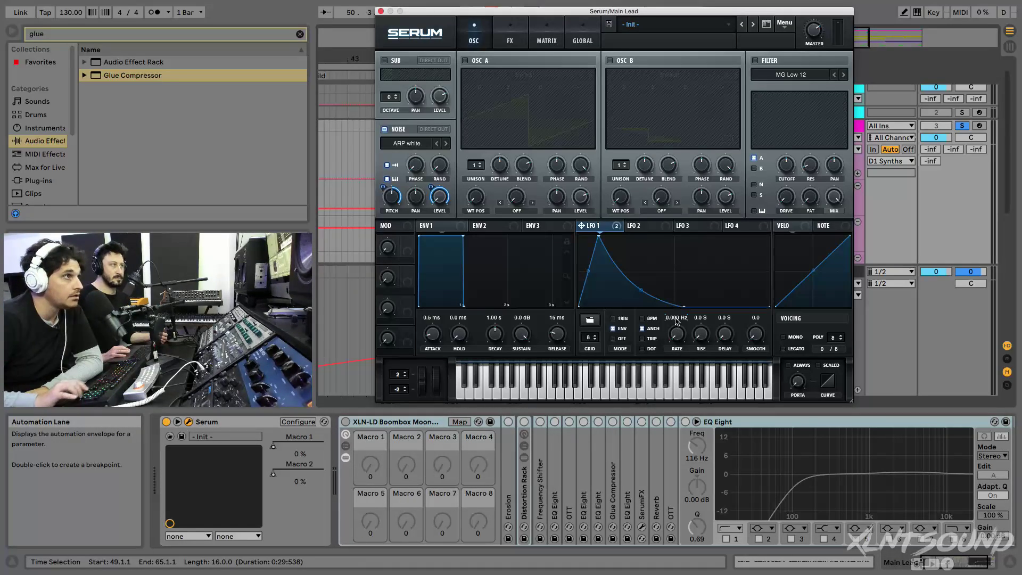
{"action": "double_click", "coordinate": [677, 320]}
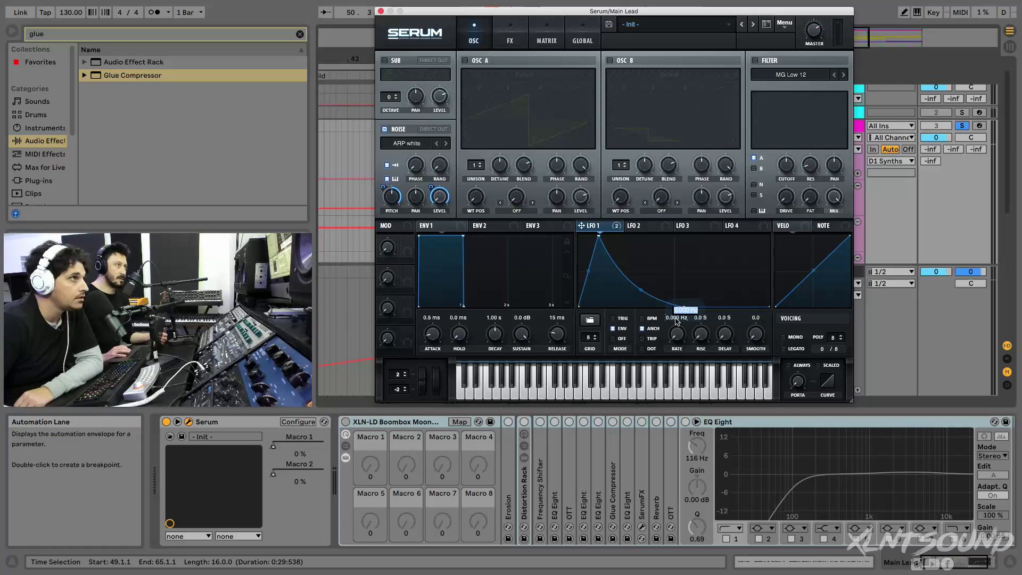
{"action": "type", "text": "1.8"}
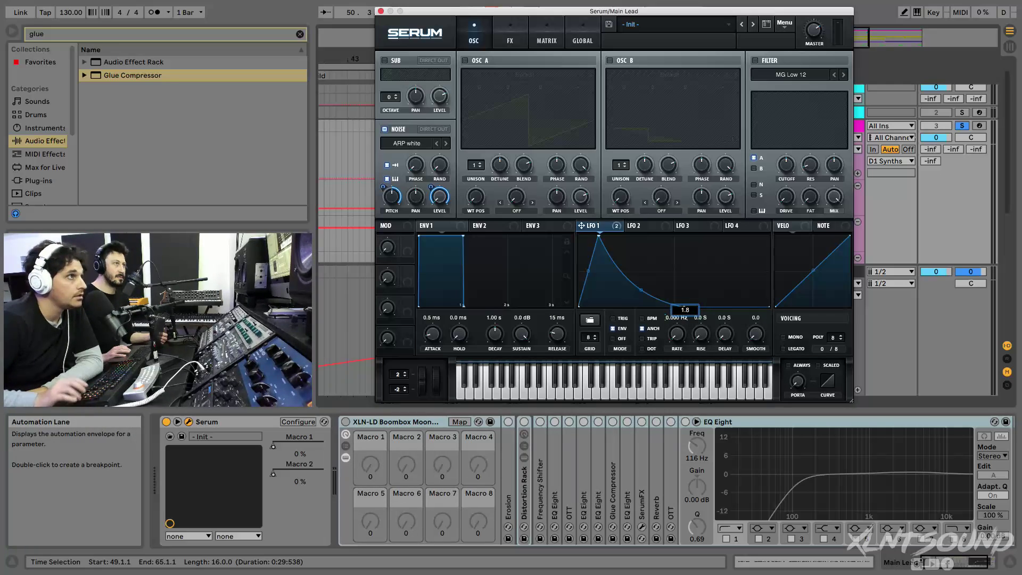
{"action": "key", "text": "Return"}
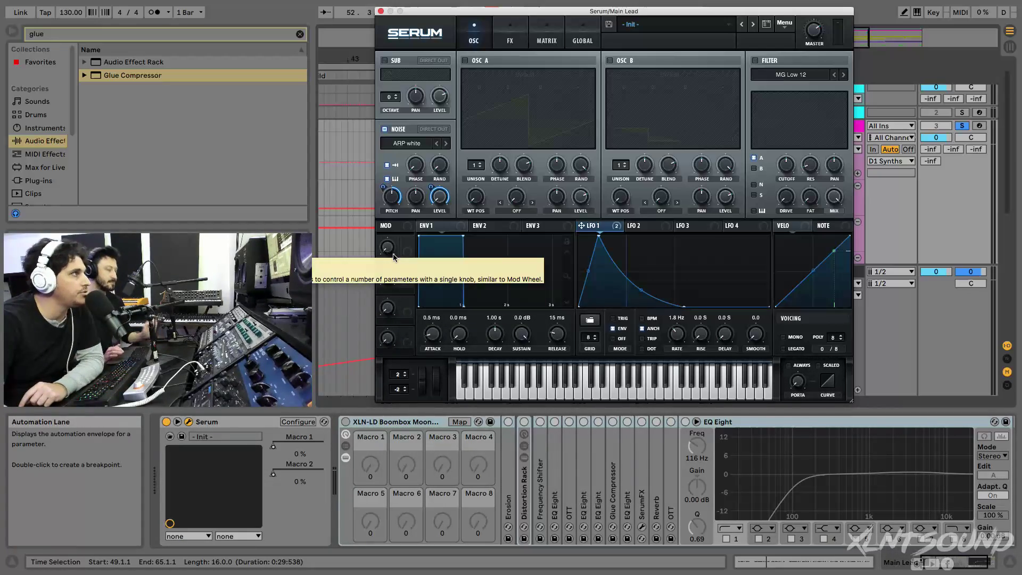
- Assign Macro 1 to the LFO 1 rate and reduce the modulation amount
{"action": "left_click_drag", "start_coordinate": [407, 241], "coordinate": [677, 334]}
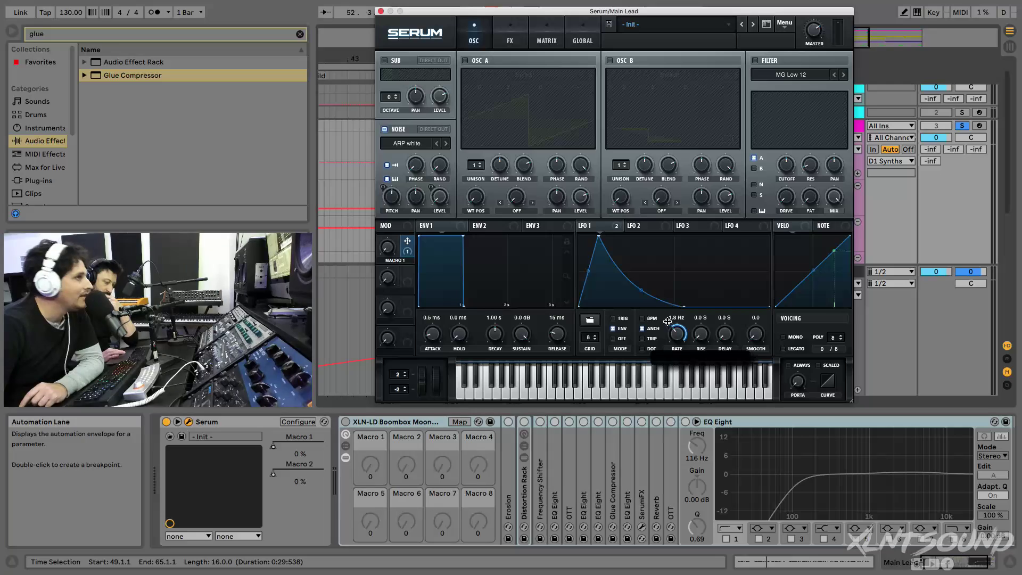
{"action": "left_click_drag", "start_coordinate": [668, 326], "coordinate": [666, 335]}
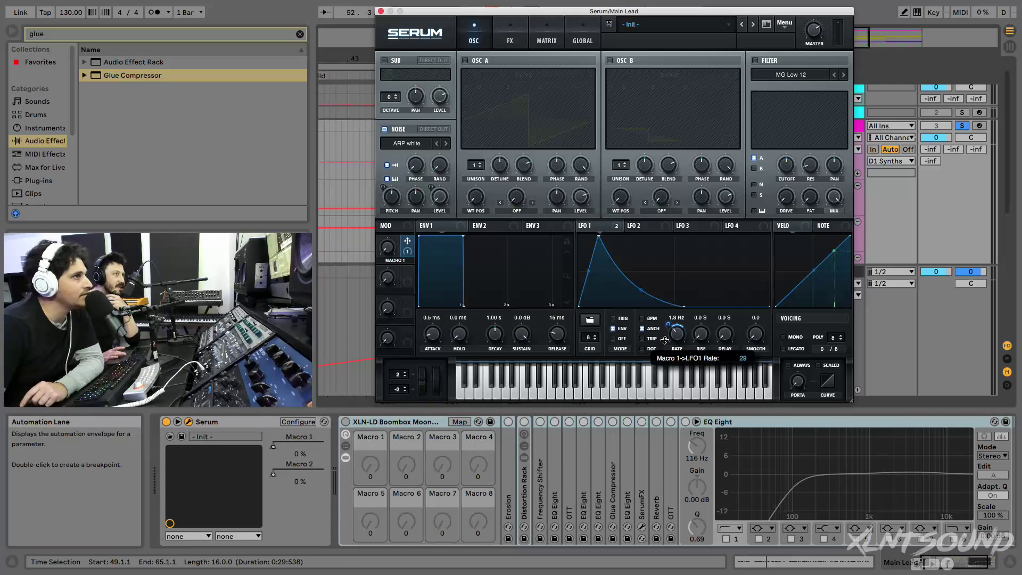
{"action": "left_click_drag", "start_coordinate": [664, 345], "coordinate": [665, 349]}
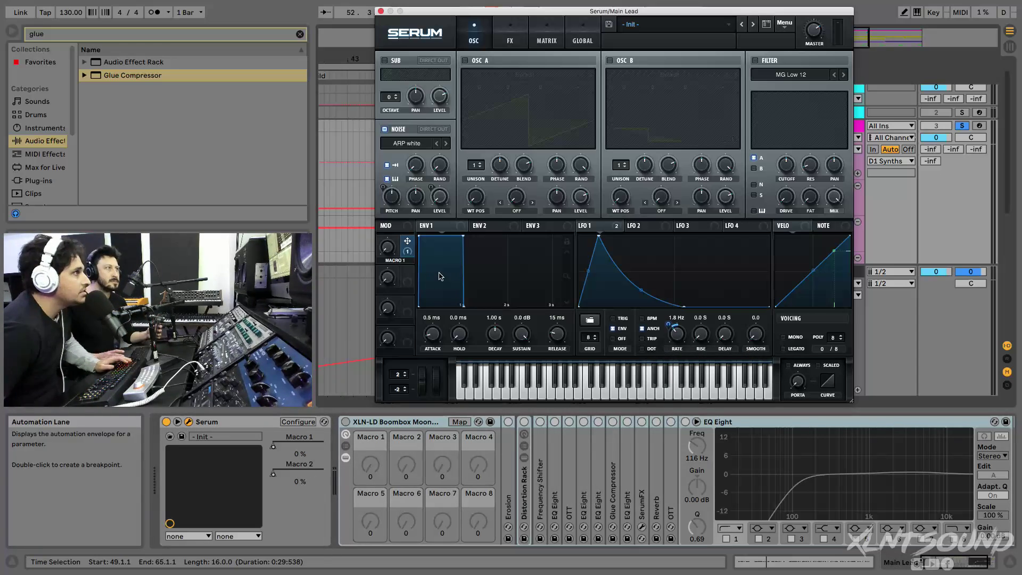
- Remove Macro 1's assignment from the LFO 1 rate and assign Macro 2 to that rate instead
{"action": "double_click", "coordinate": [391, 260]}
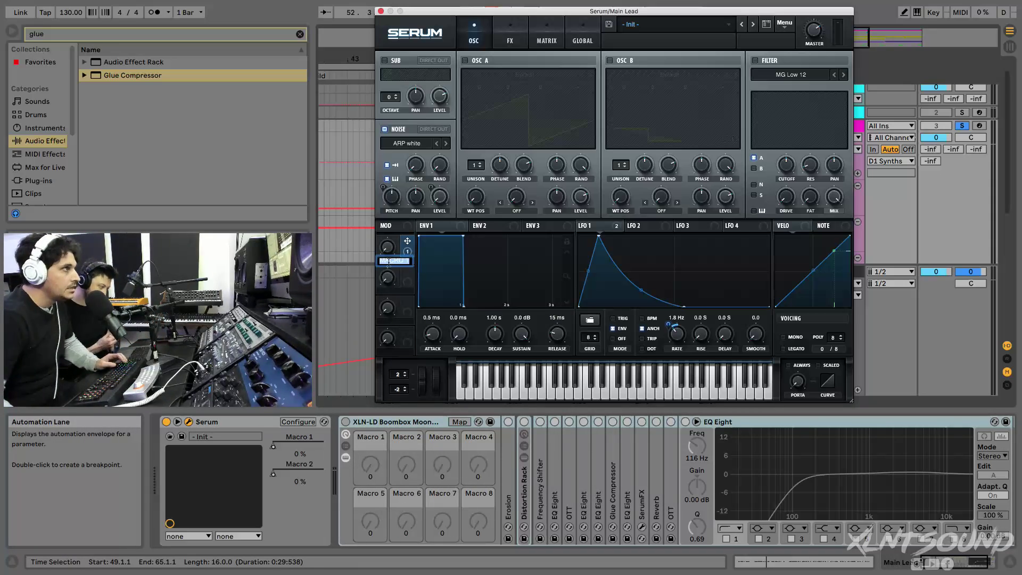
{"action": "key", "text": "Return"}
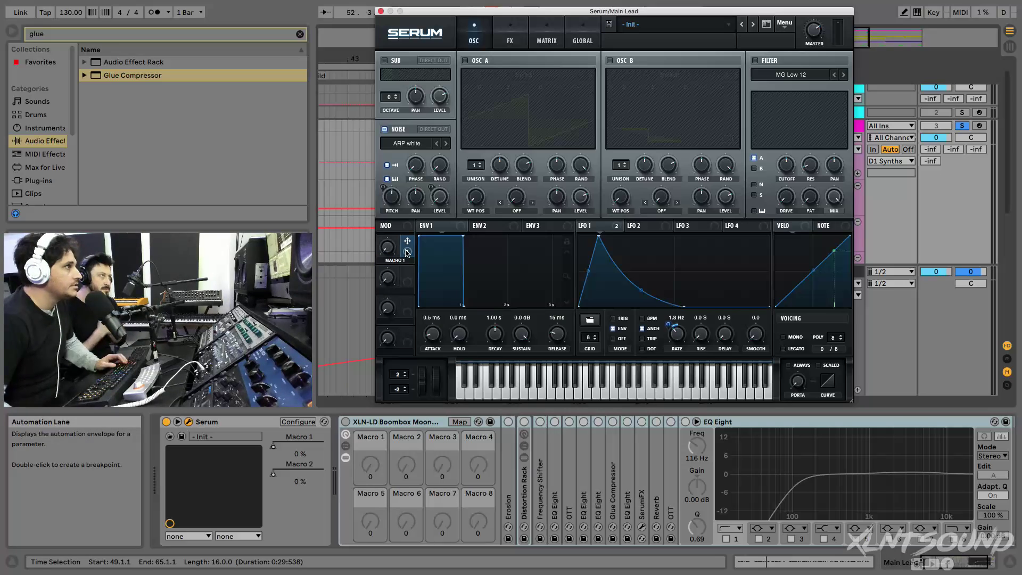
{"action": "left_click", "coordinate": [407, 254]}
{"action": "left_click", "coordinate": [408, 293]}
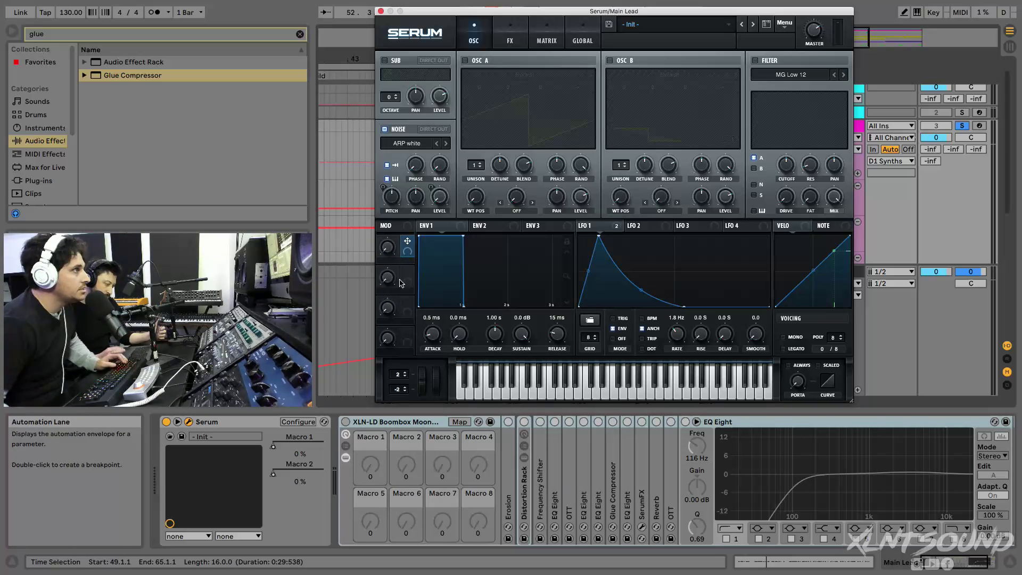
{"action": "left_click_drag", "start_coordinate": [408, 272], "coordinate": [667, 352]}
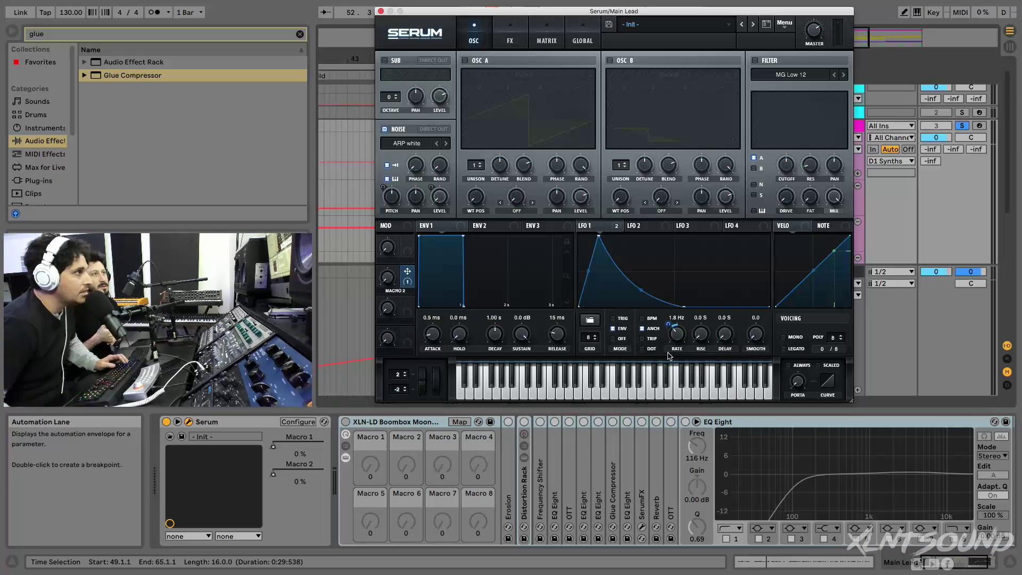
- Rename Macro 2 as LFO RATE
{"action": "double_click", "coordinate": [398, 291]}
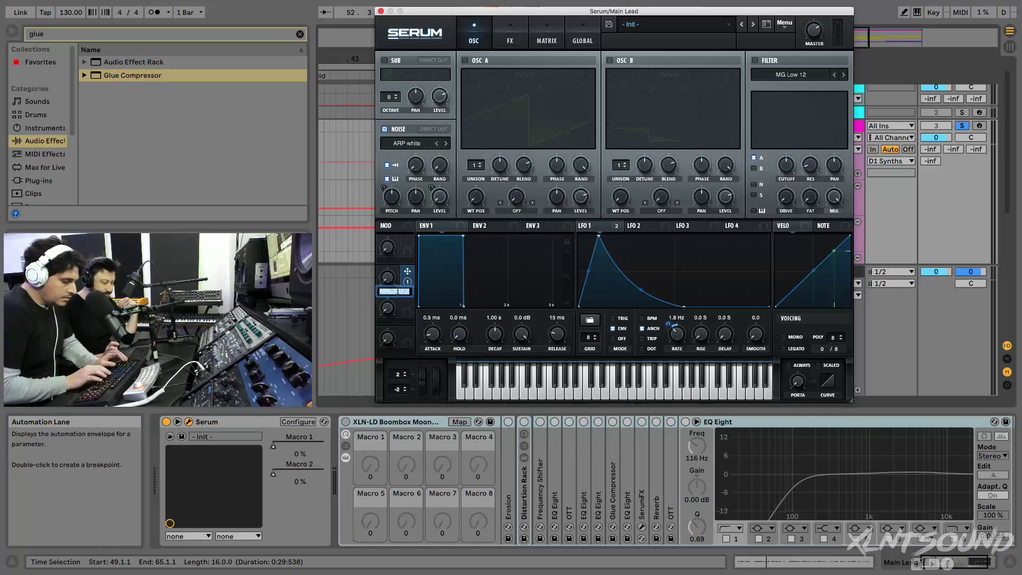
{"action": "type", "text": "LFO RATE"}
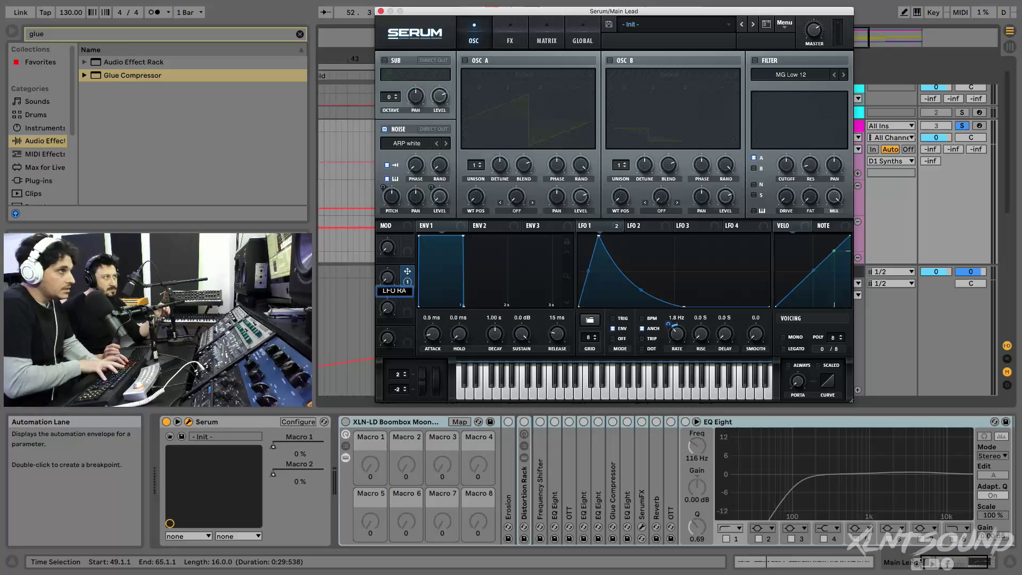
{"action": "key", "text": "Return"}
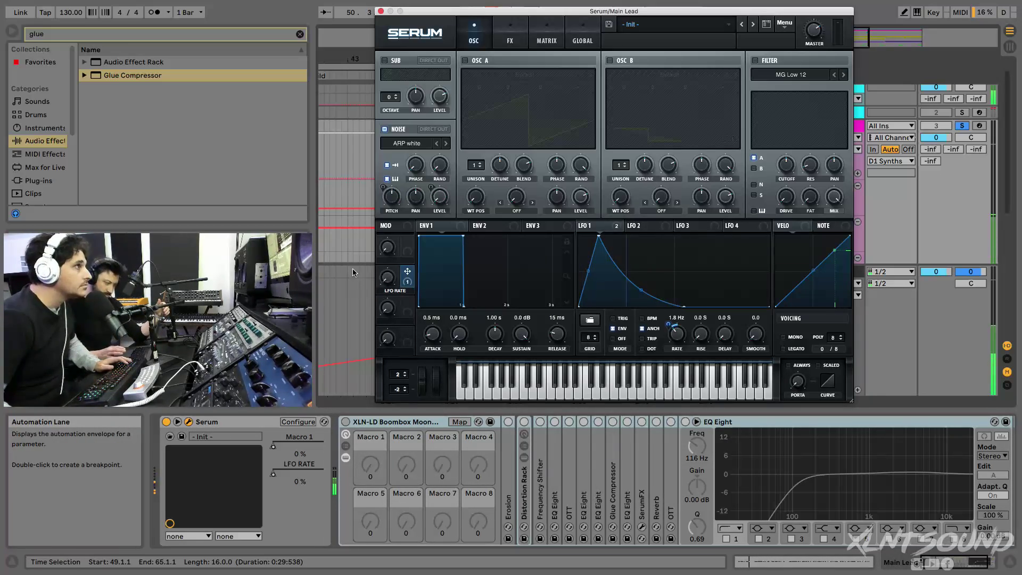
- Try the LFO RATE macro at 100% while playing the lead
{"action": "left_click_drag", "start_coordinate": [388, 277], "coordinate": [388, 184]}
{"action": "key", "text": "space"}
{"action": "key", "text": "space"}
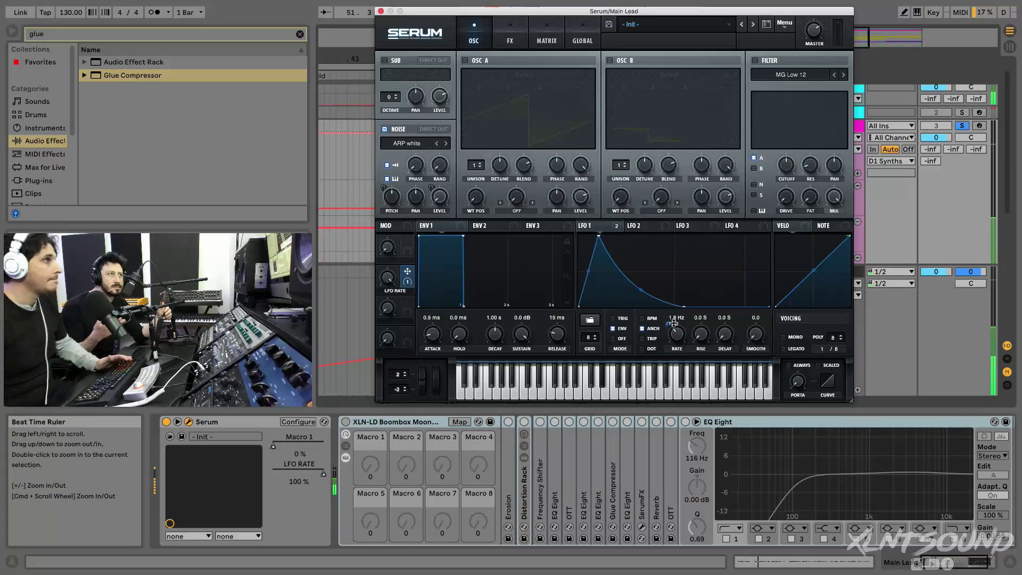
- Close the synth window, re-enable the overridden automation and play the drop with the LFO RATE automation active
{"action": "left_click", "coordinate": [380, 12]}
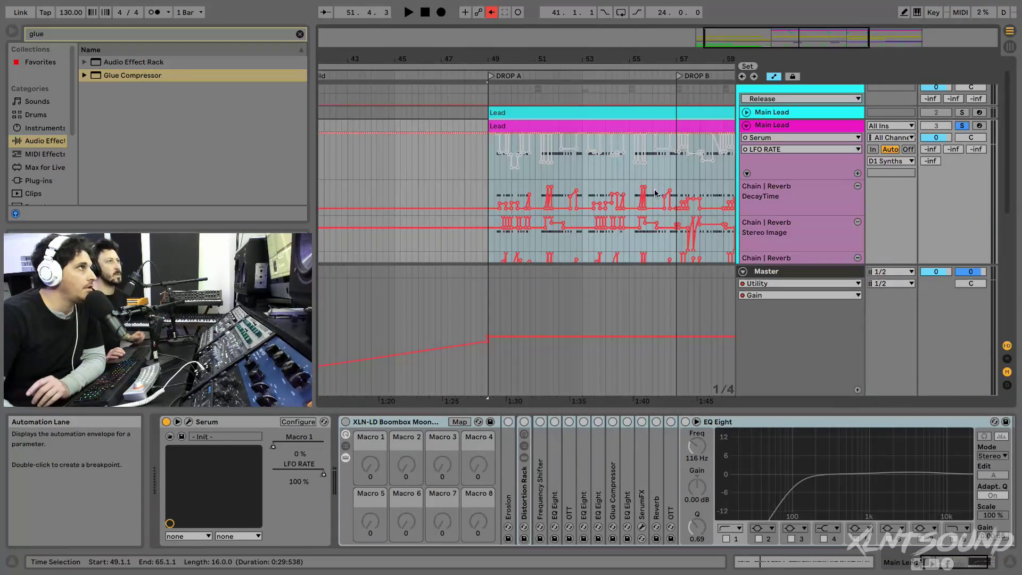
{"action": "left_click", "coordinate": [494, 14]}
{"action": "key", "text": "space"}
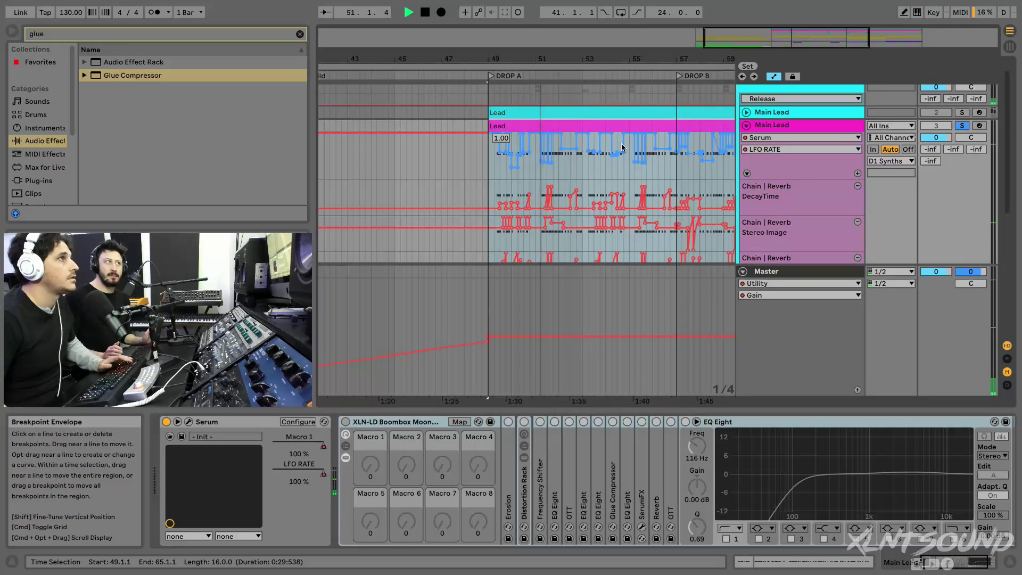
{"action": "key", "text": "space"}
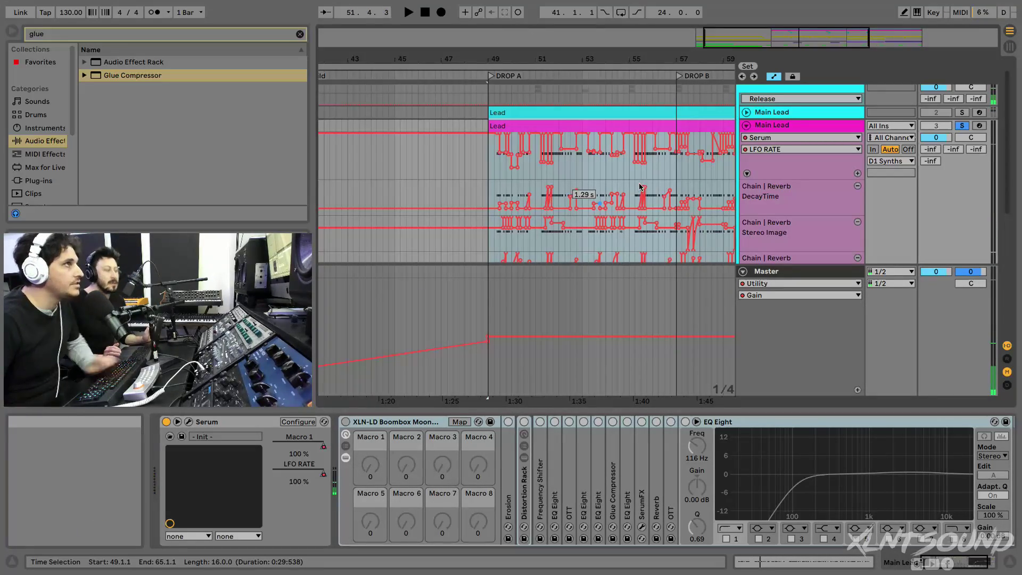
- Reopen the synth on its effects page and load the effect chain XLN-LD Boombox Moon.fxr
{"action": "left_click", "coordinate": [189, 422]}
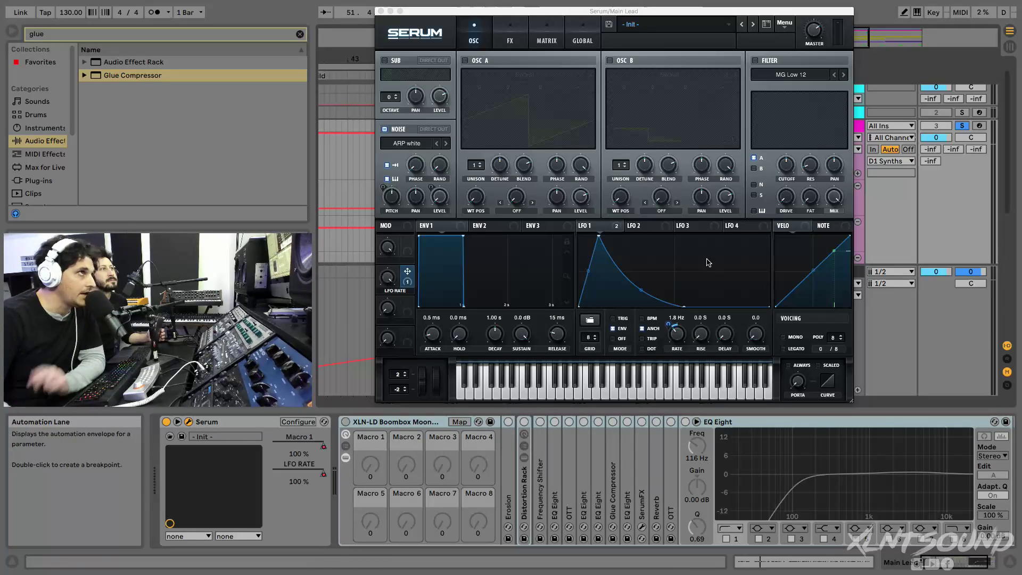
{"action": "left_click", "coordinate": [511, 29]}
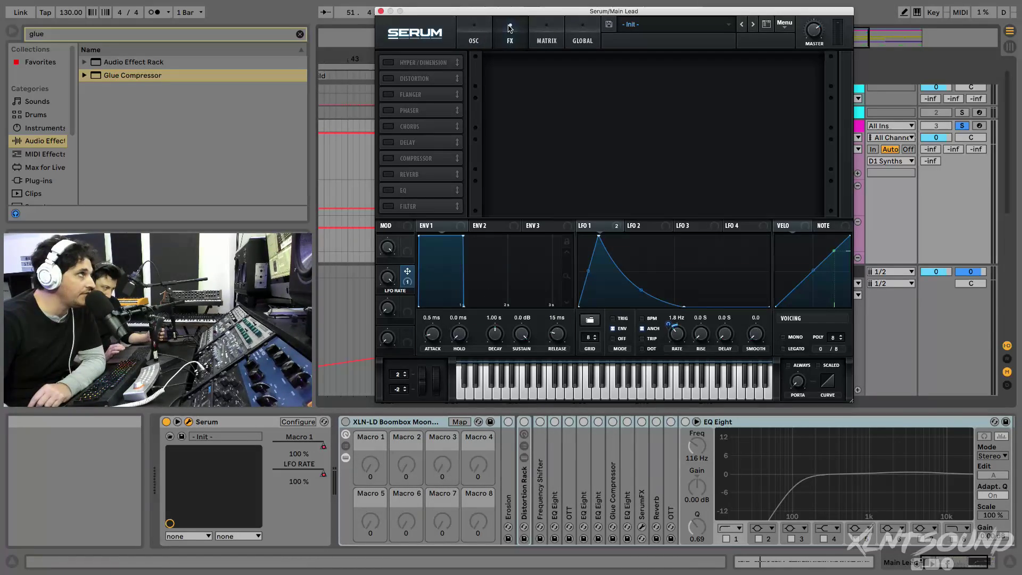
{"action": "left_click", "coordinate": [778, 31]}
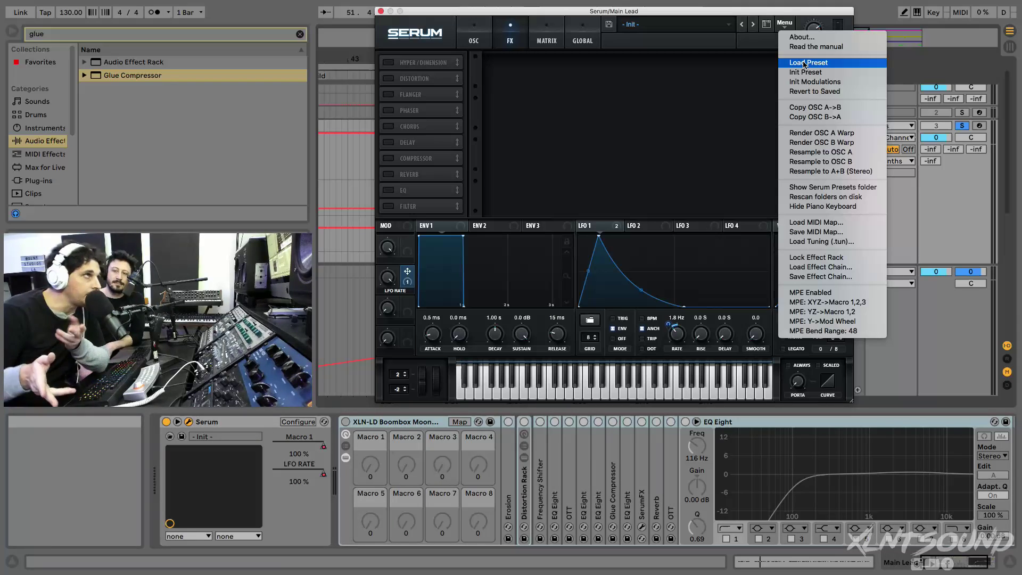
{"action": "left_click", "coordinate": [814, 267]}
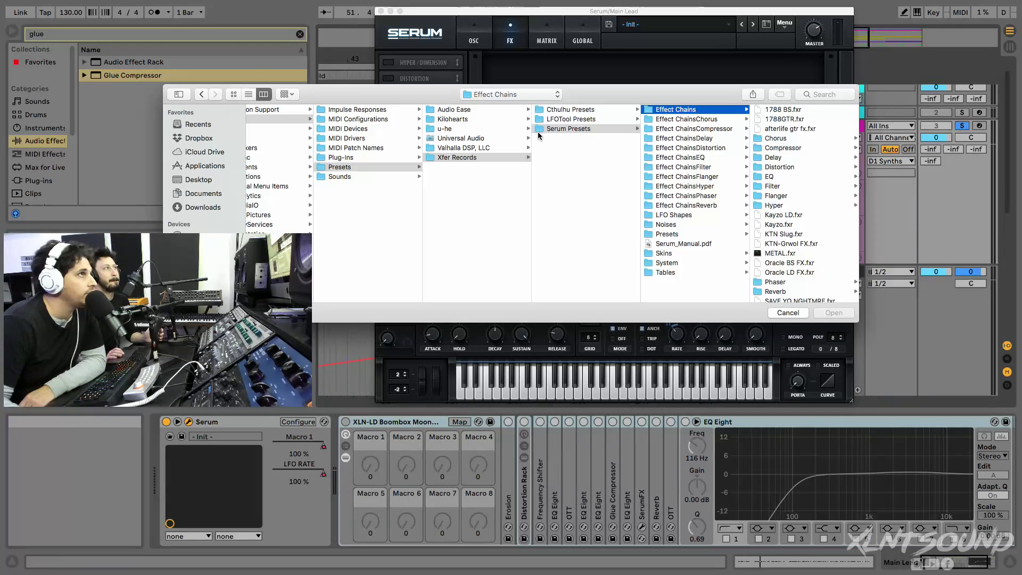
{"action": "scroll", "coordinate": [809, 221], "scroll_direction": "down", "scroll_amount": 5}
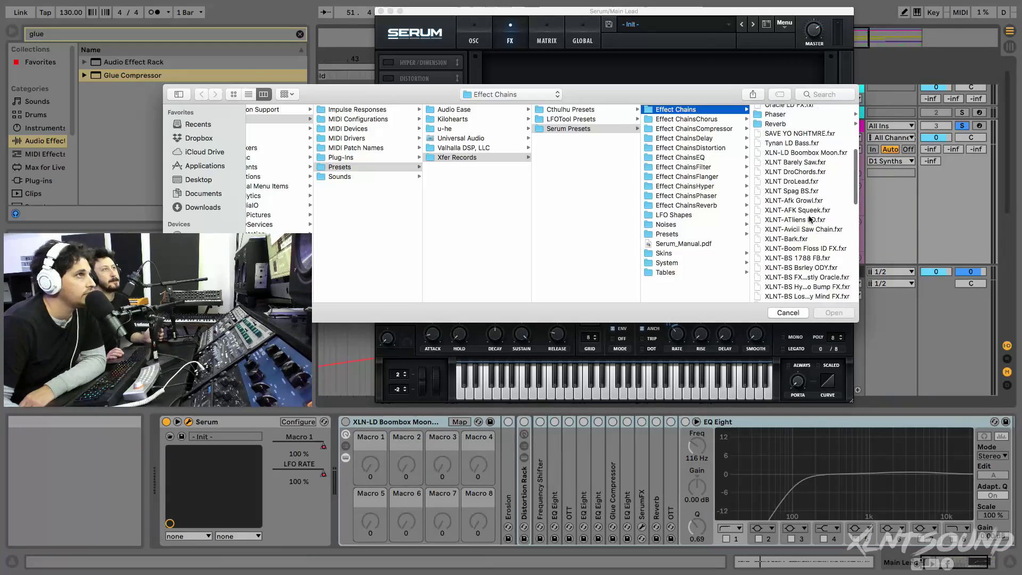
{"action": "scroll", "coordinate": [811, 219], "scroll_direction": "down", "scroll_amount": 1}
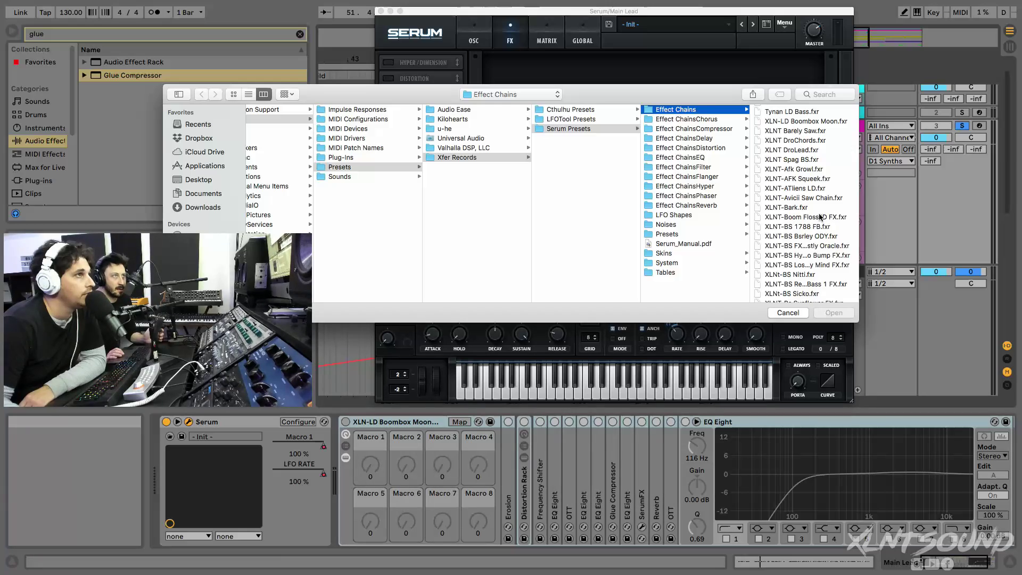
{"action": "scroll", "coordinate": [820, 219], "scroll_direction": "up", "scroll_amount": 3}
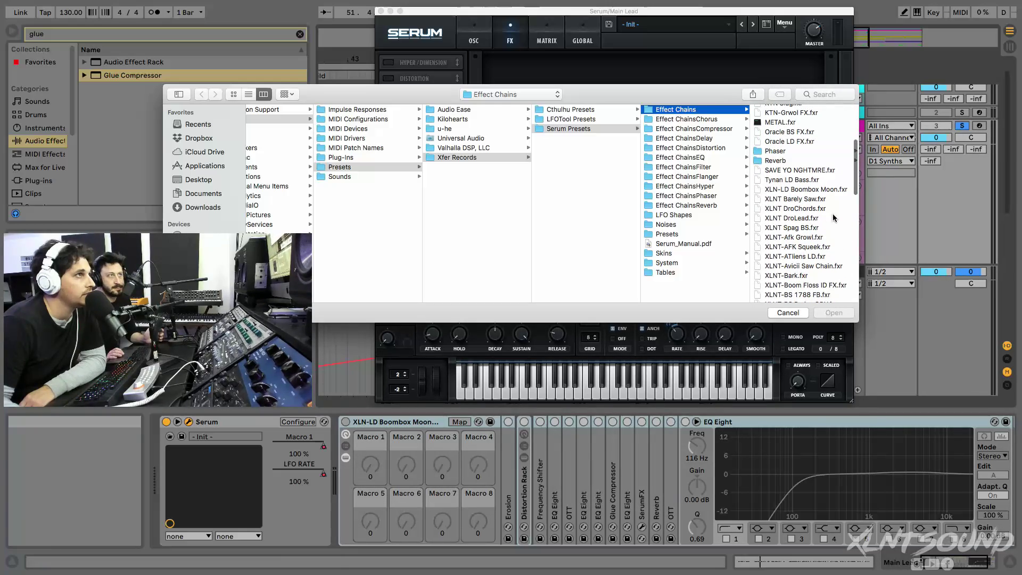
{"action": "left_click", "coordinate": [820, 189]}
{"action": "left_click", "coordinate": [833, 312]}
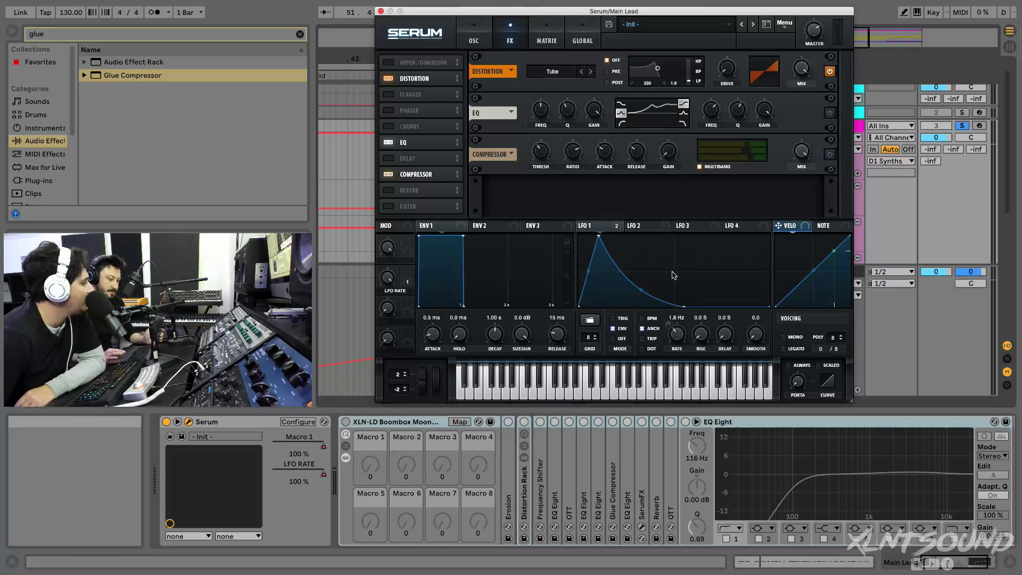
- Choose Tube as the distortion type and assign LFO 1 to the distortion drive
{"action": "left_click", "coordinate": [549, 73]}
{"action": "left_click", "coordinate": [549, 82]}
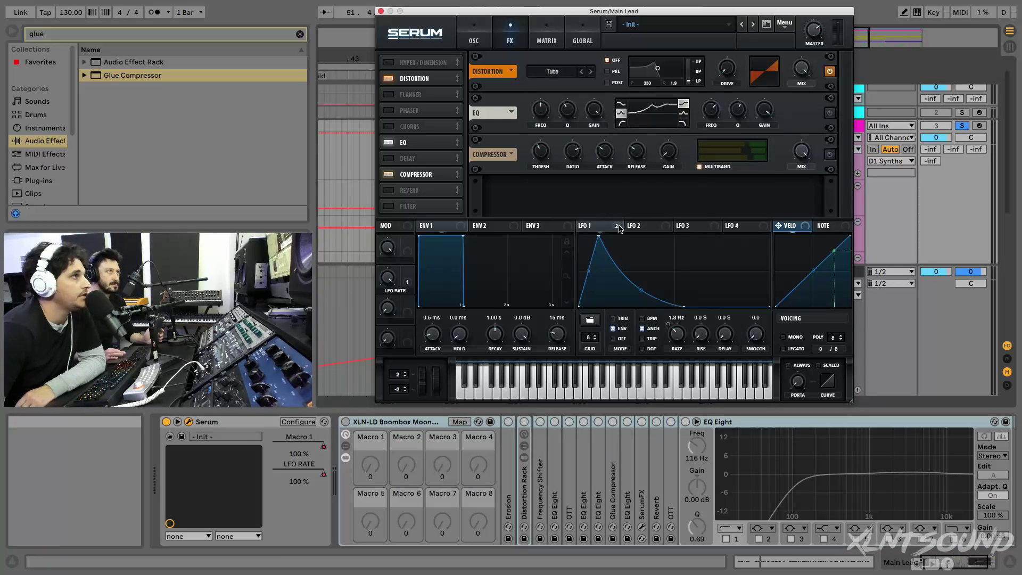
{"action": "left_click_drag", "start_coordinate": [619, 229], "coordinate": [733, 66]}
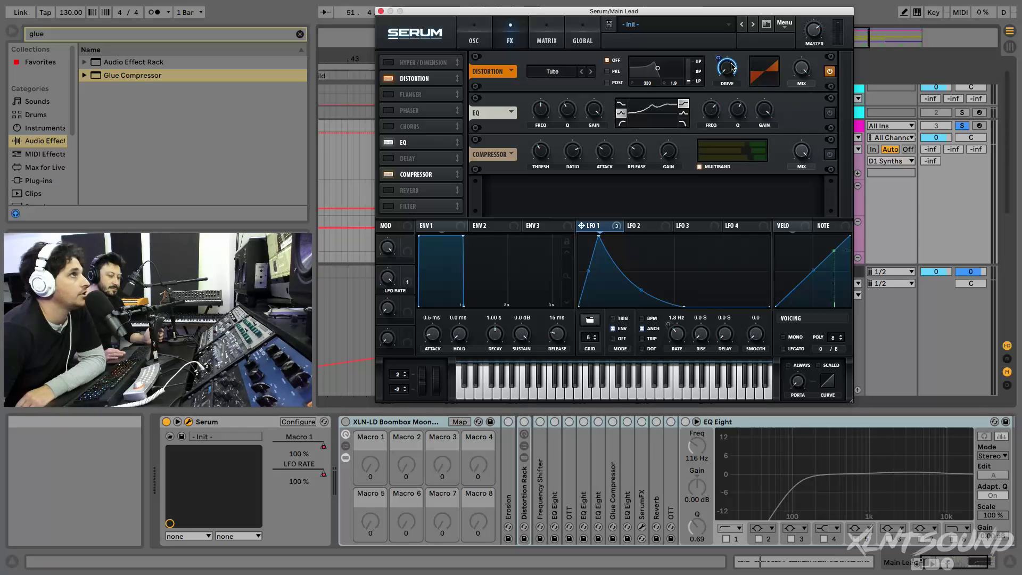
- Compare the duplicate Main Lead with its solo off and on, and raise the synth's master volume slightly
{"action": "left_click", "coordinate": [962, 128]}
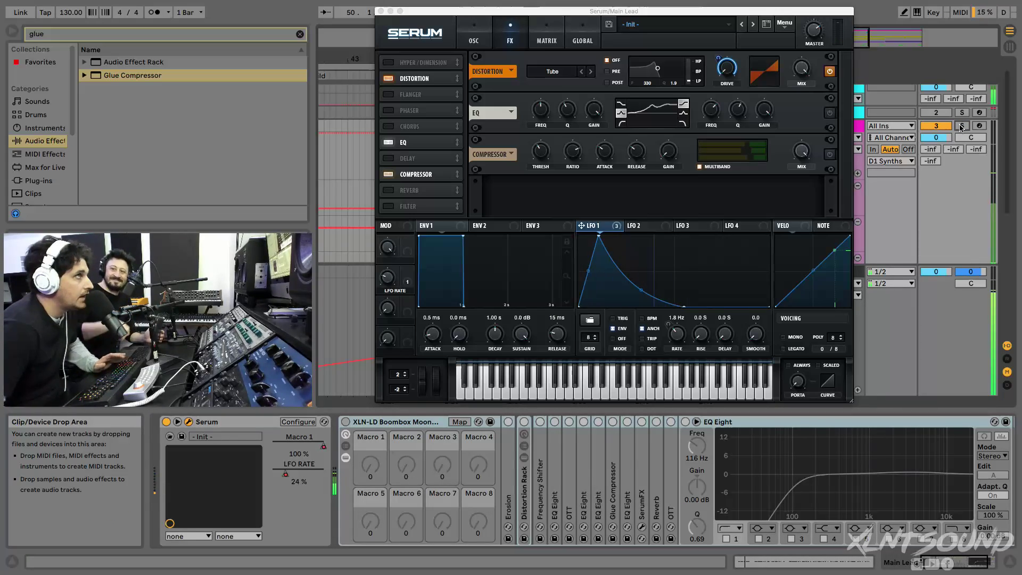
{"action": "left_click", "coordinate": [962, 128]}
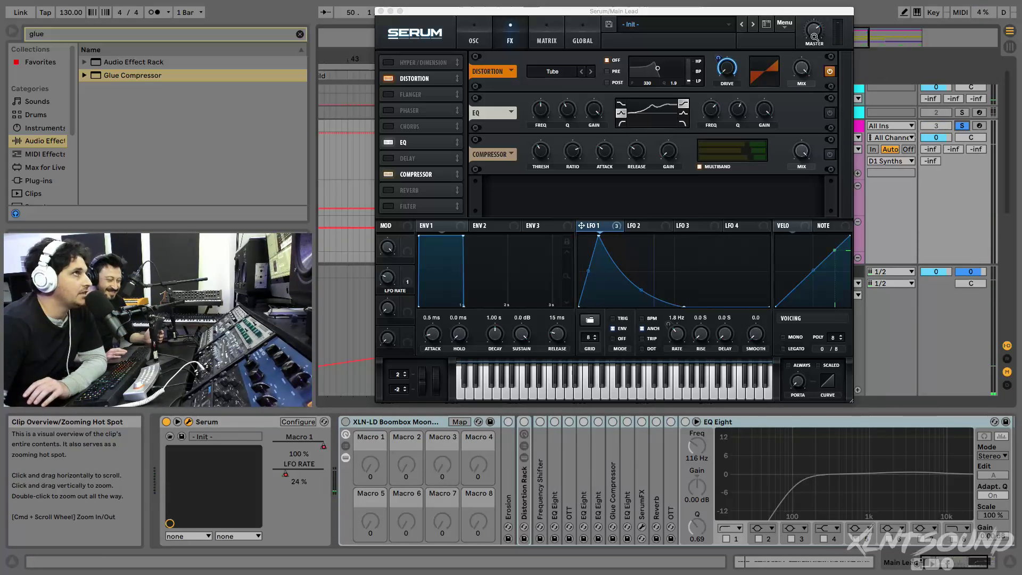
{"action": "left_click_drag", "start_coordinate": [815, 36], "coordinate": [818, 21]}
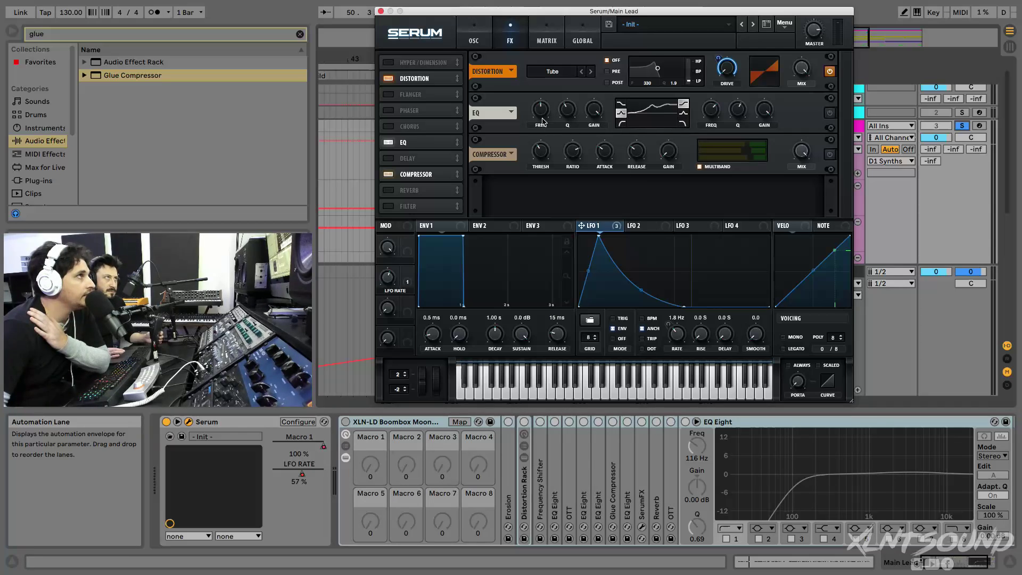
- Enable the EQ, assign LFO 1 to its low band frequency and listen to the lead
{"action": "mouse_move", "coordinate": [541, 117]}
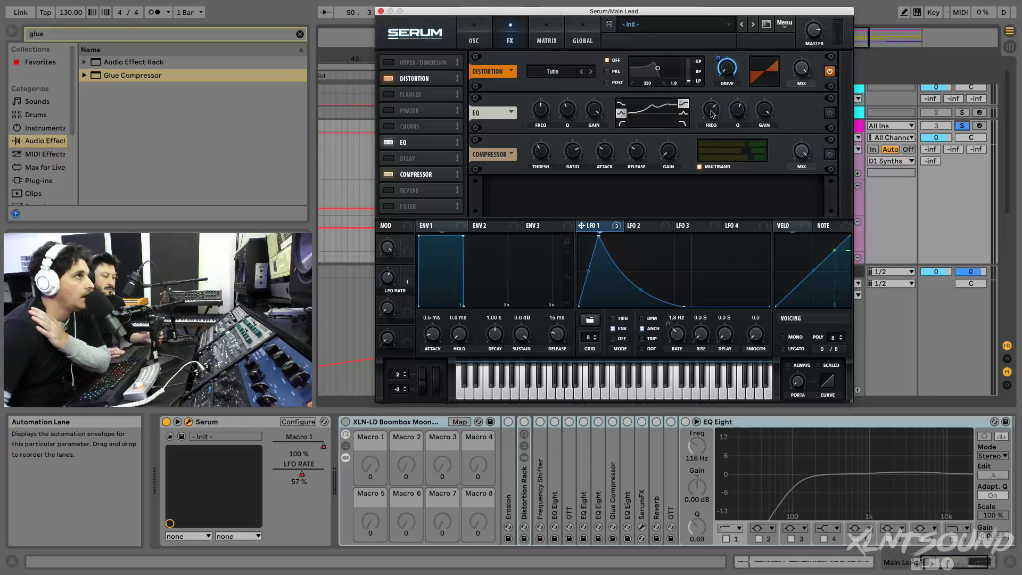
{"action": "mouse_move", "coordinate": [714, 114]}
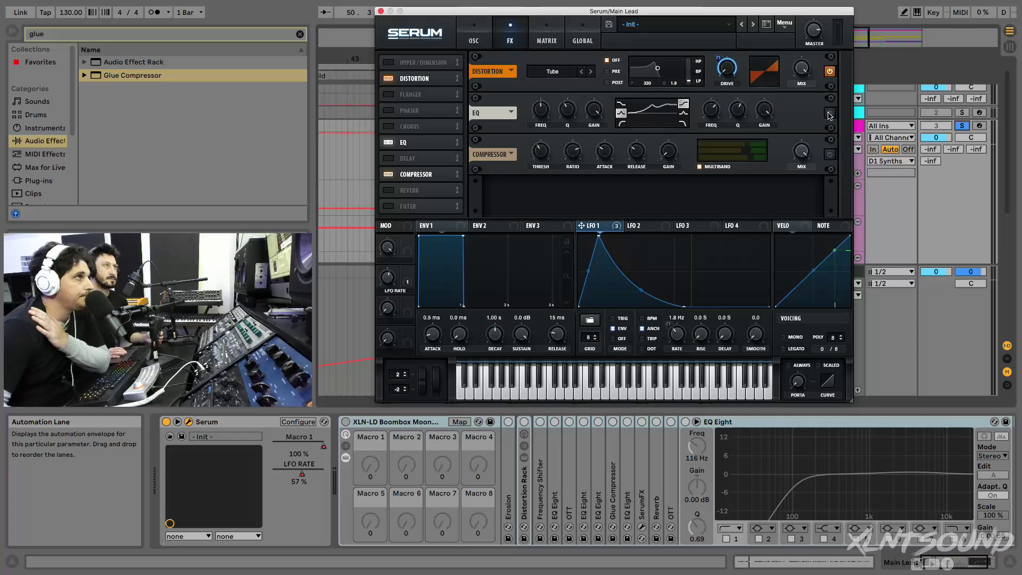
{"action": "mouse_move", "coordinate": [616, 231]}
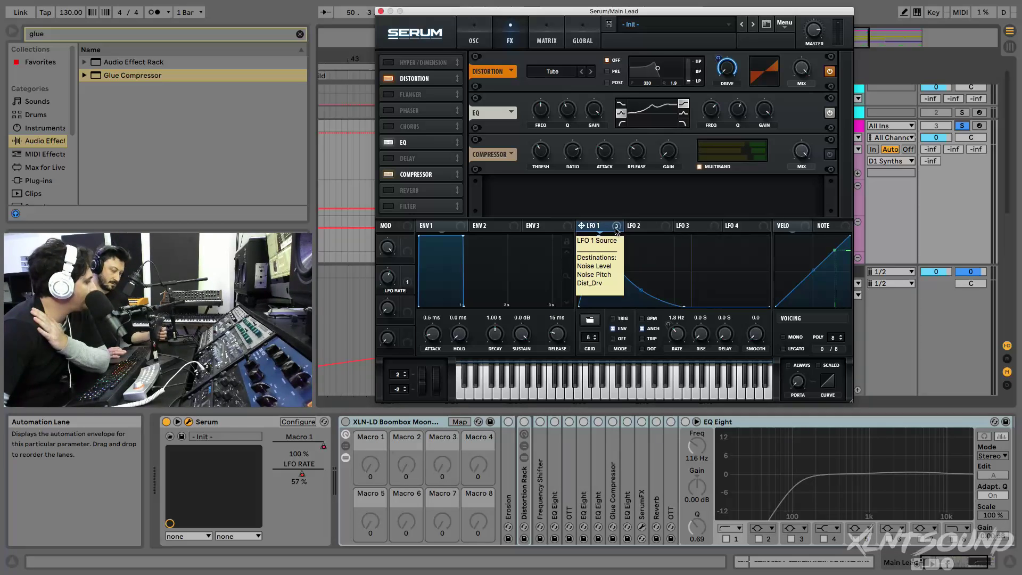
{"action": "left_click_drag", "start_coordinate": [582, 226], "coordinate": [533, 121]}
{"action": "key", "text": "space"}
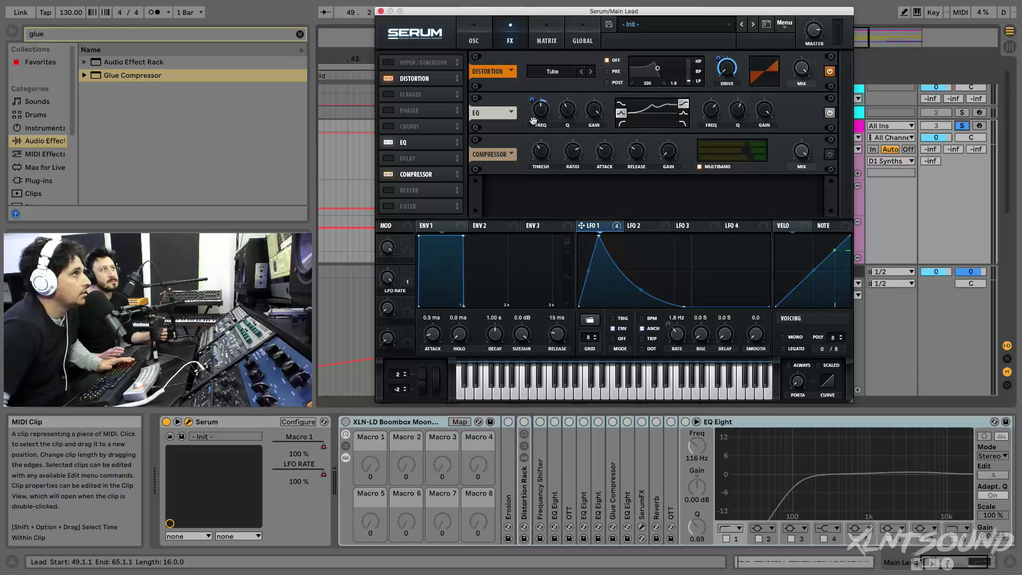
{"action": "mouse_move", "coordinate": [816, 42]}
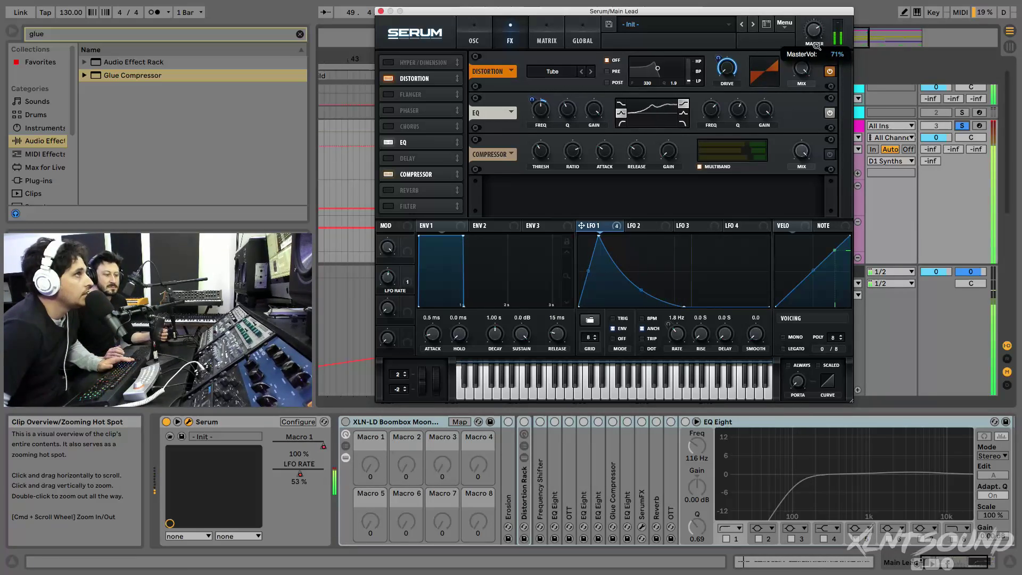
{"action": "key", "text": "space"}
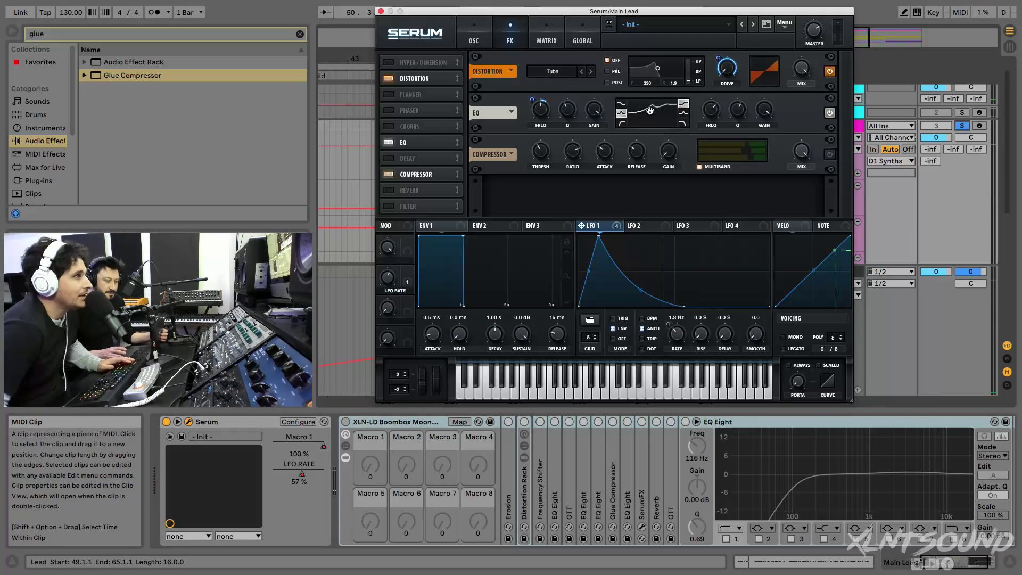
- Play the lead, enable the multiband compressor, and check its threshold and attack settings
{"action": "key", "text": "space"}
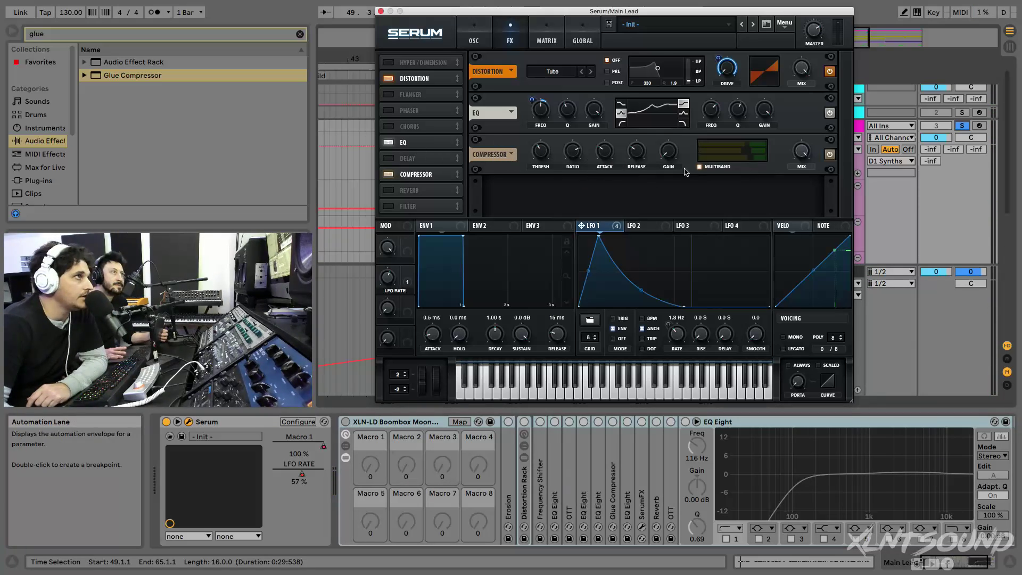
{"action": "mouse_move", "coordinate": [544, 157]}
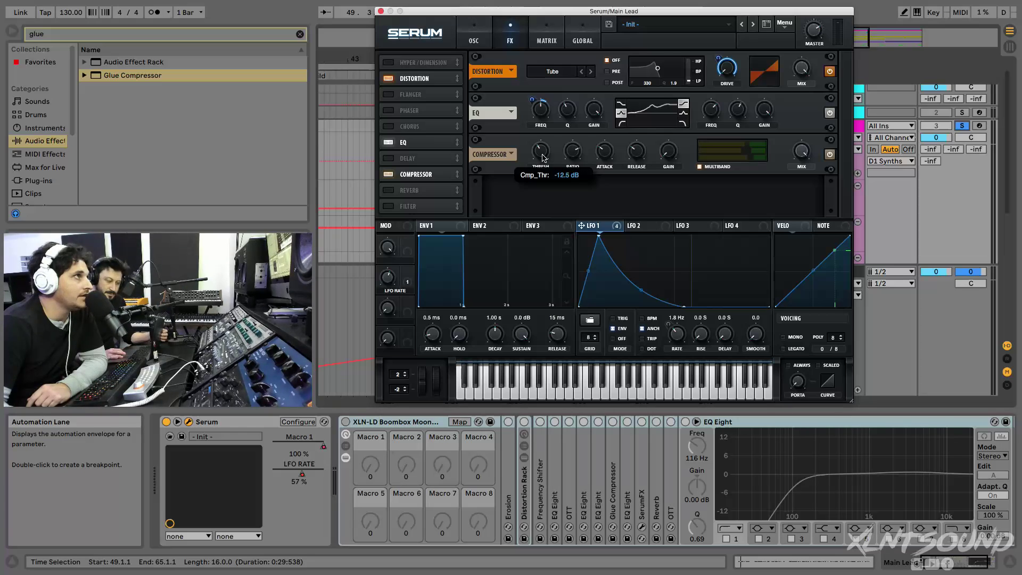
{"action": "mouse_move", "coordinate": [604, 155]}
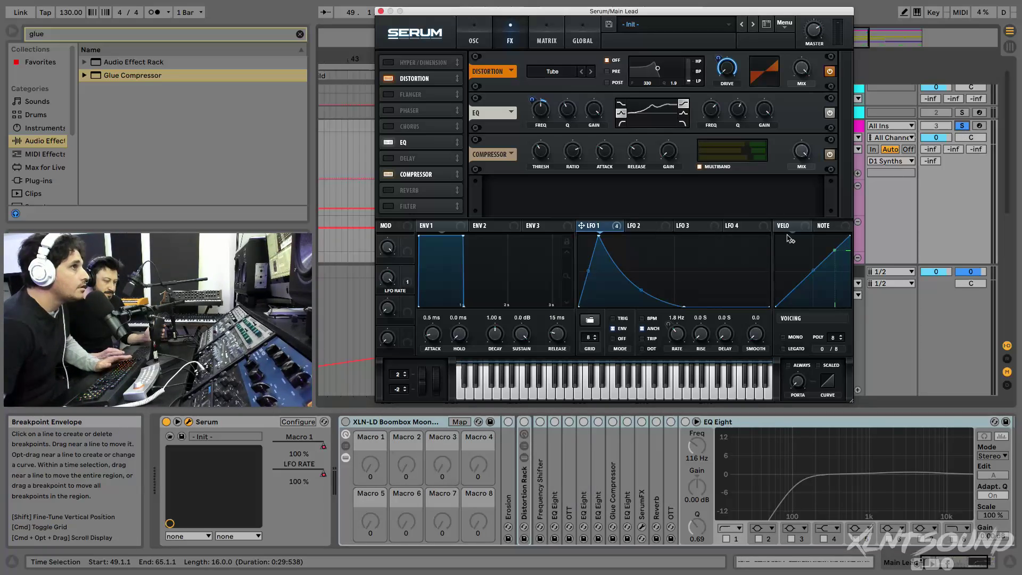
- Try mono voicing for the lead patch and close the synth window
{"action": "left_click", "coordinate": [784, 337]}
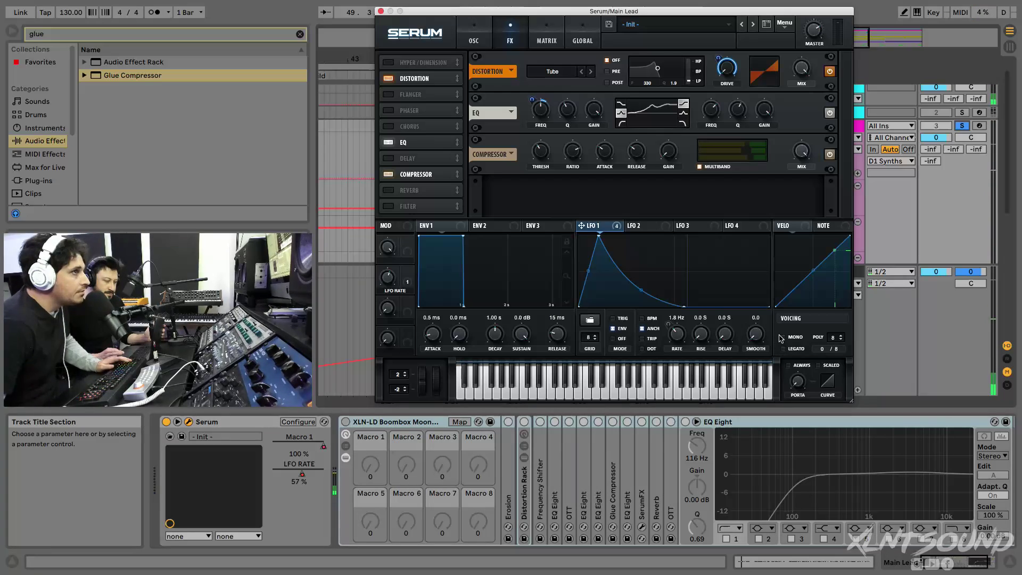
{"action": "left_click", "coordinate": [382, 11]}
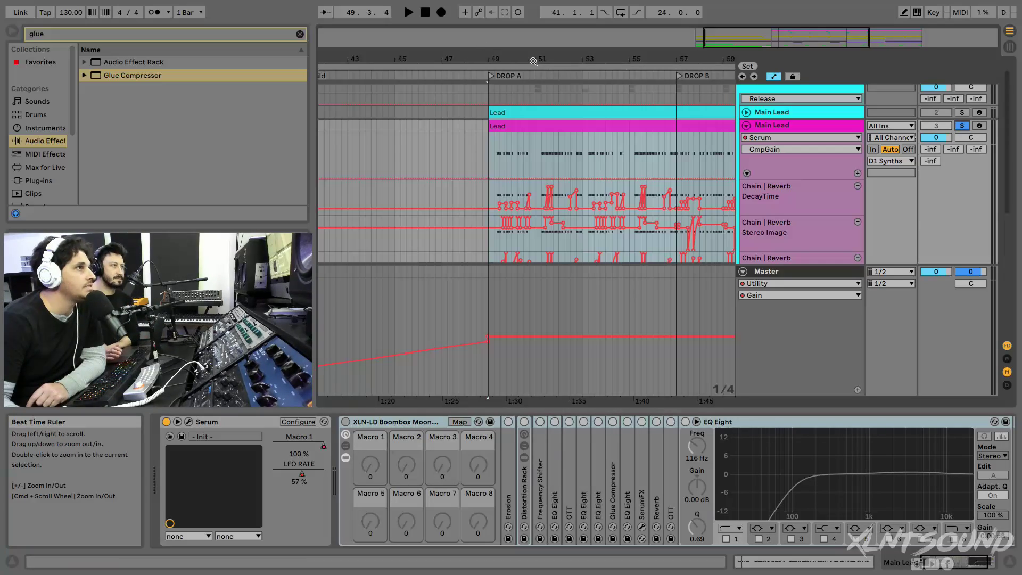
- Hide the reverb DecayTime and Stereo Image automation lanes on the pink Main Lead track
{"action": "left_click_drag", "start_coordinate": [533, 61], "coordinate": [545, 63]}
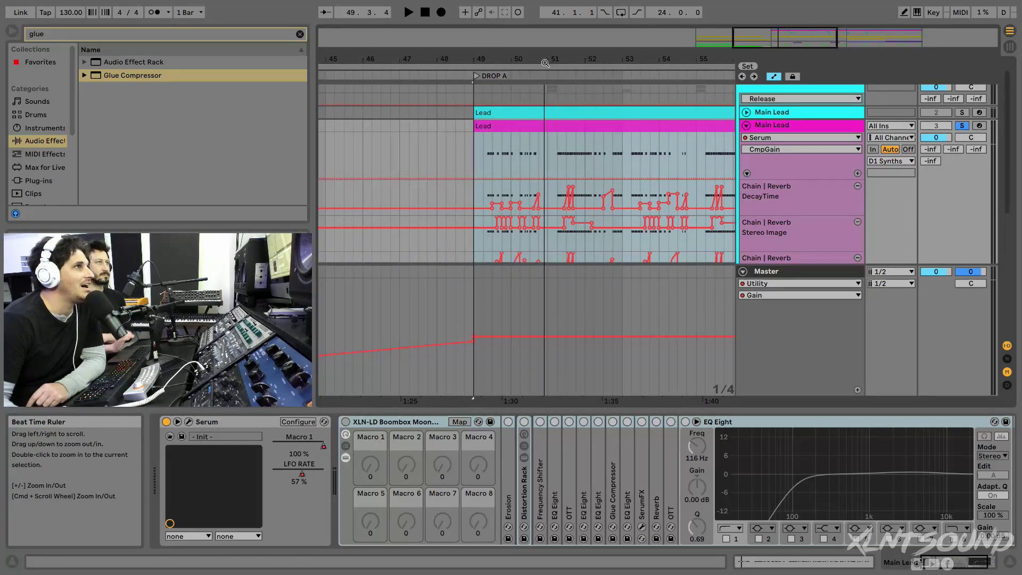
{"action": "left_click", "coordinate": [858, 187]}
{"action": "left_click", "coordinate": [858, 187]}
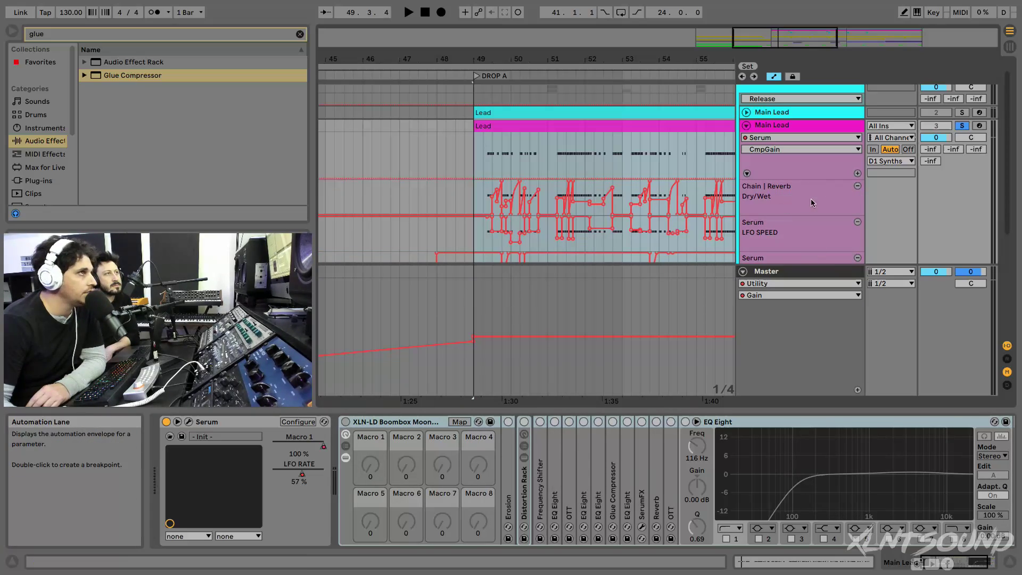
- Turn off the pink Main Lead's solo and enable its XLN-LD Boombox Moon rack with the first Erosion unfolded
{"action": "left_click", "coordinate": [958, 127]}
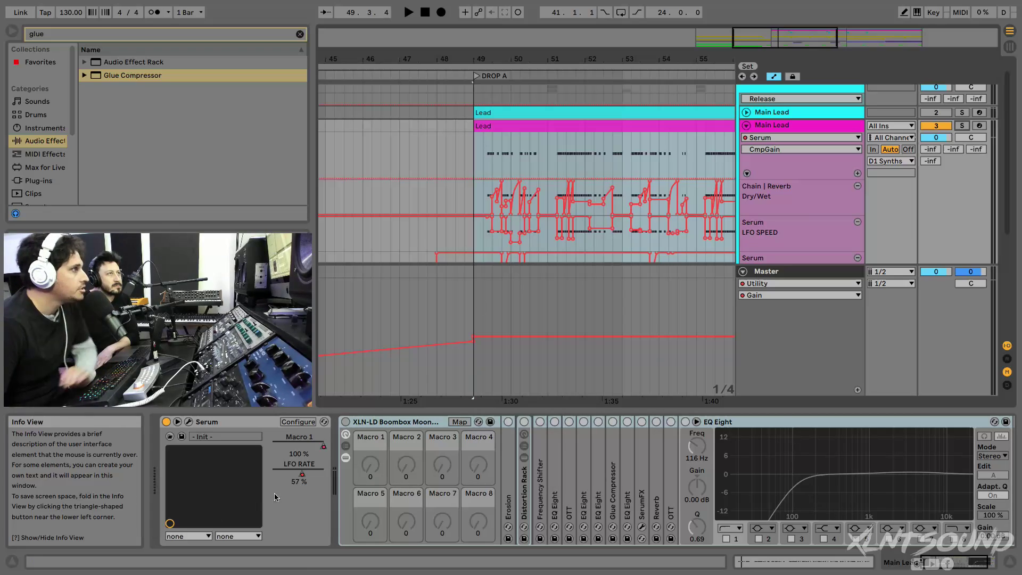
{"action": "left_click", "coordinate": [379, 425]}
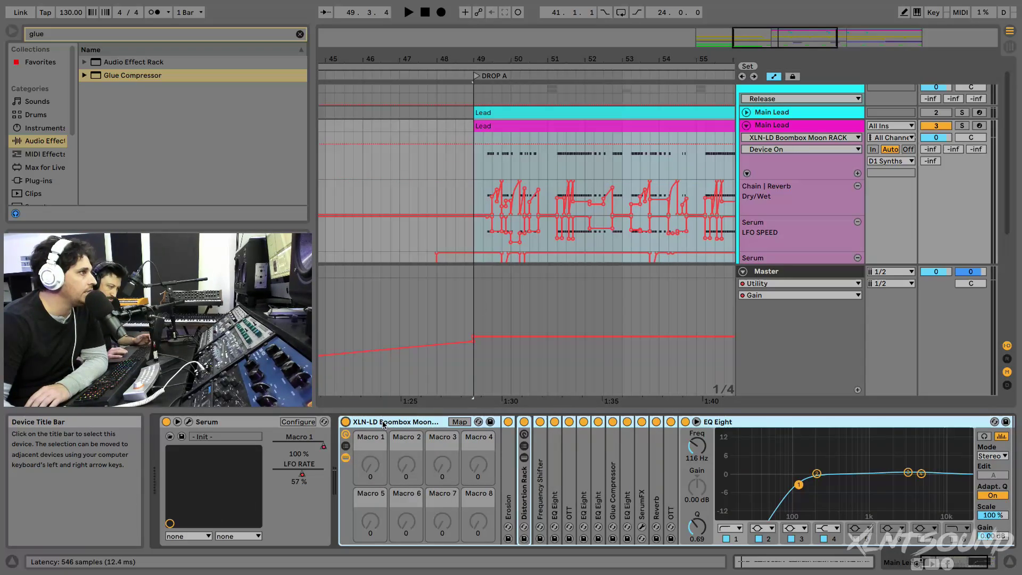
{"action": "double_click", "coordinate": [508, 495]}
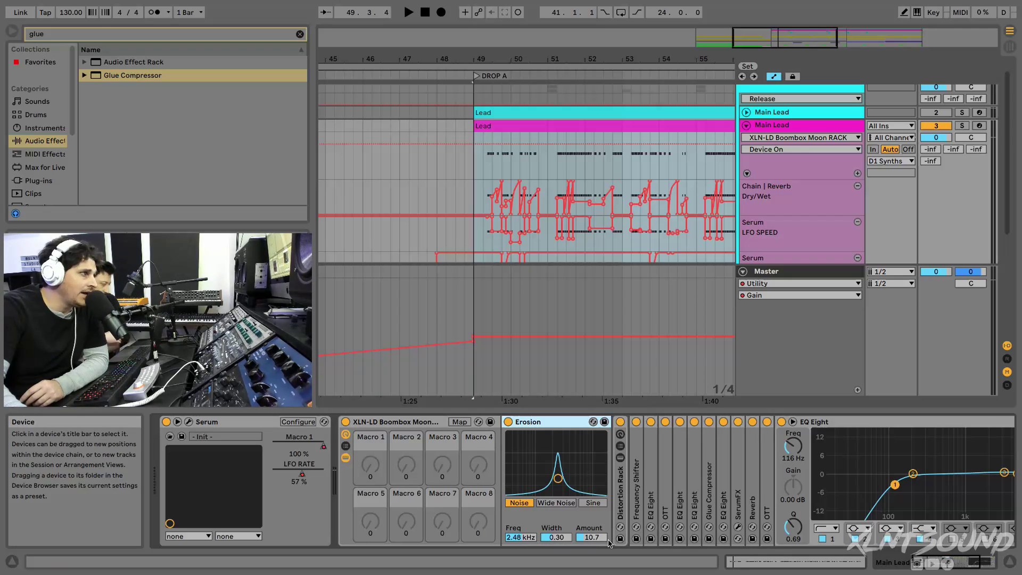
- Bypass every device after the first Erosion, from the Distortion Rack to the final EQ Eight, and fold that last EQ
{"action": "left_click", "coordinate": [621, 422]}
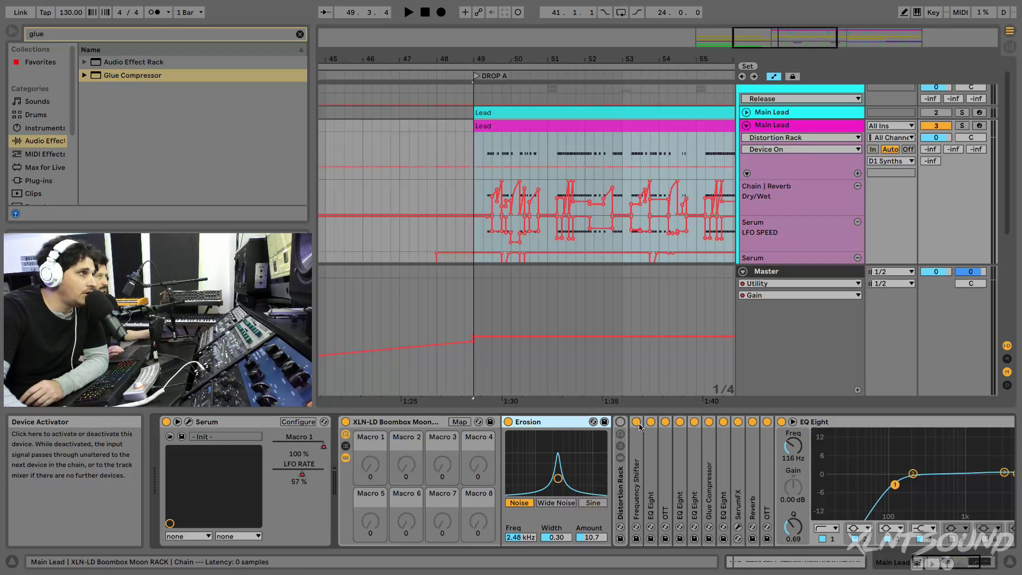
{"action": "left_click", "coordinate": [637, 422]}
{"action": "left_click", "coordinate": [651, 422]}
{"action": "left_click", "coordinate": [665, 422]}
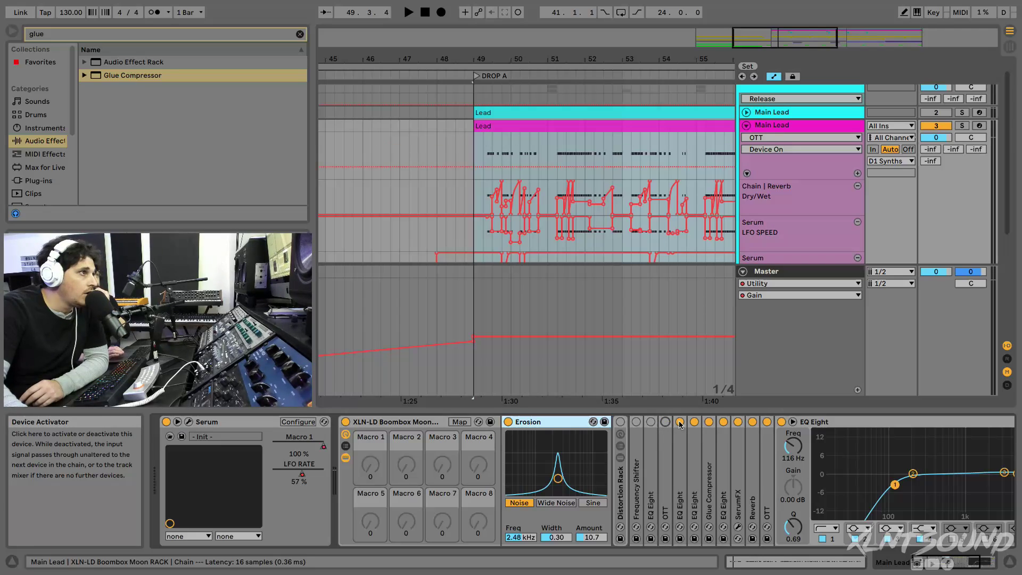
{"action": "left_click", "coordinate": [680, 422]}
{"action": "left_click", "coordinate": [694, 422]}
{"action": "left_click", "coordinate": [709, 422]}
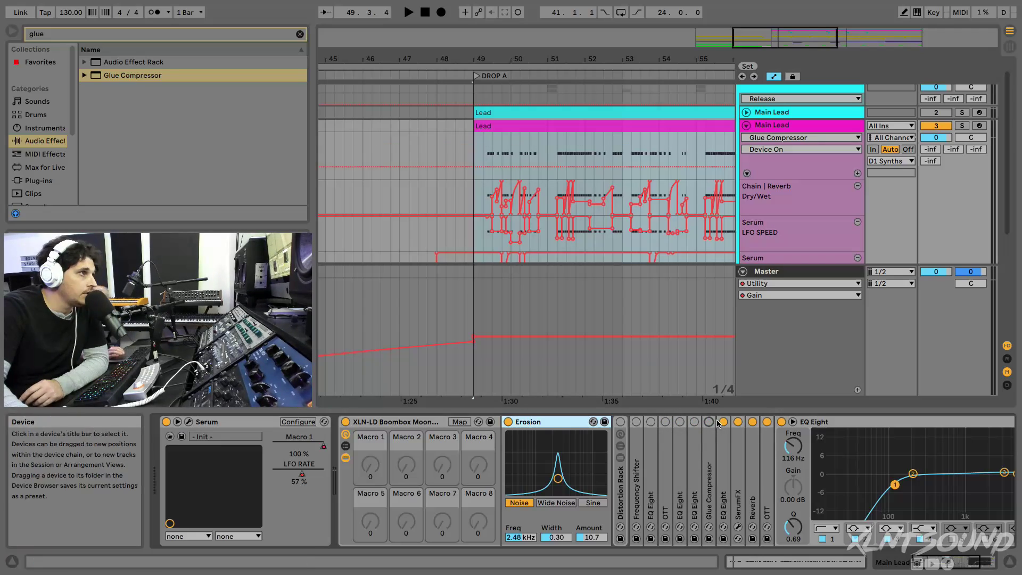
{"action": "left_click", "coordinate": [723, 421]}
{"action": "left_click", "coordinate": [738, 422]}
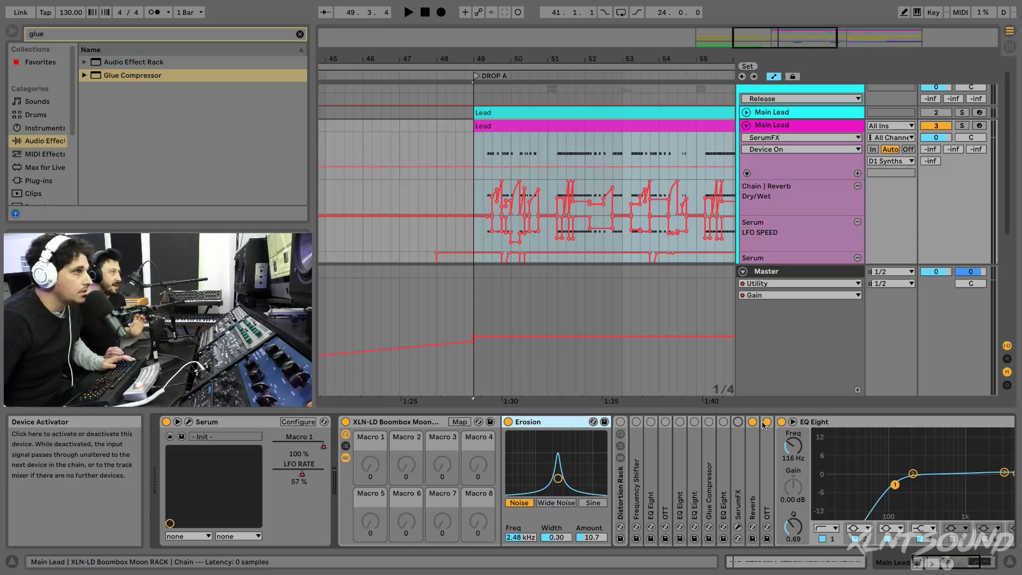
{"action": "left_click", "coordinate": [752, 422]}
{"action": "left_click", "coordinate": [767, 422]}
{"action": "double_click", "coordinate": [801, 423]}
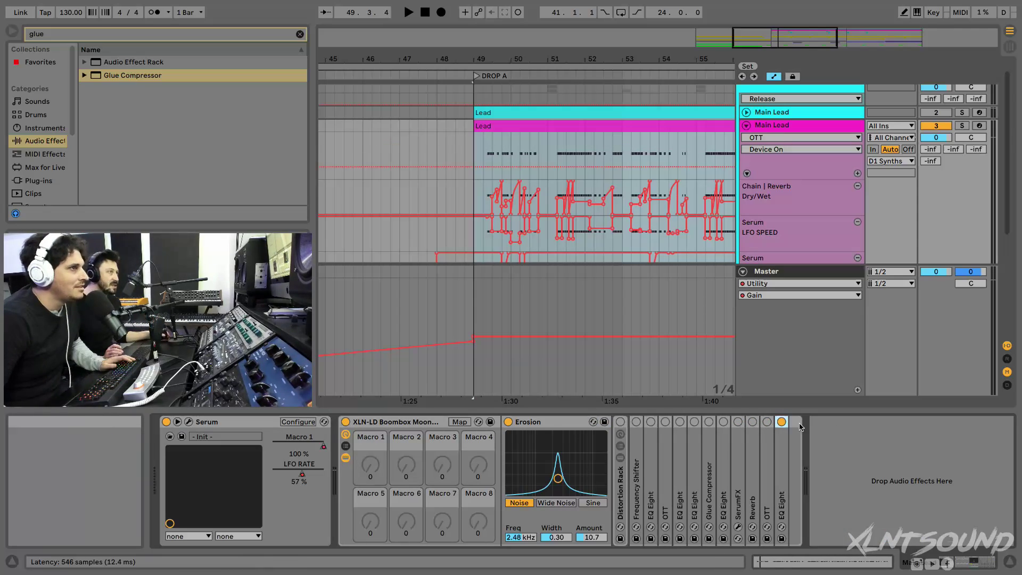
{"action": "left_click", "coordinate": [779, 421]}
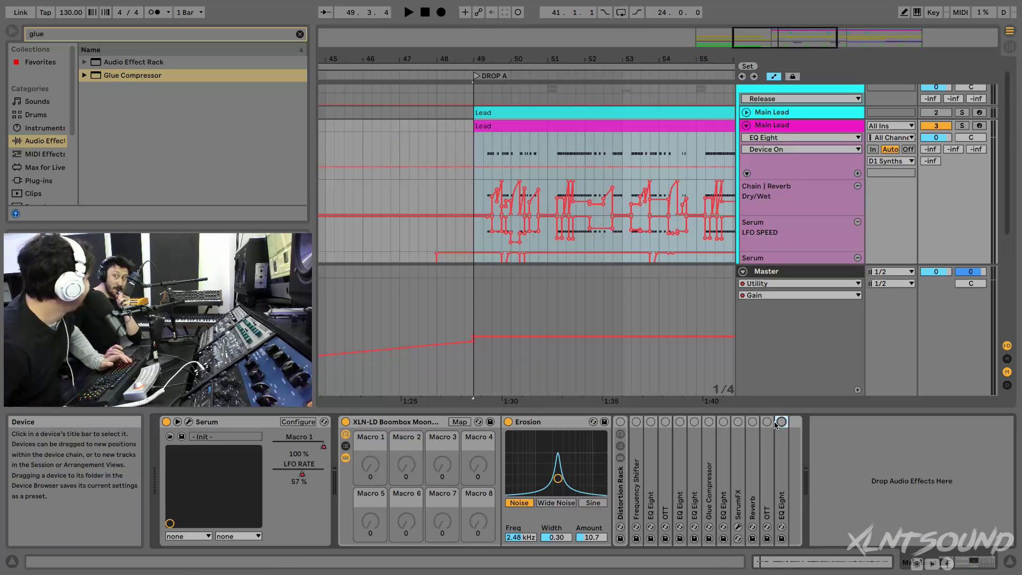
- Play the lead from Drop A and compare the sound with the first Erosion off and on
{"action": "key", "text": "space"}
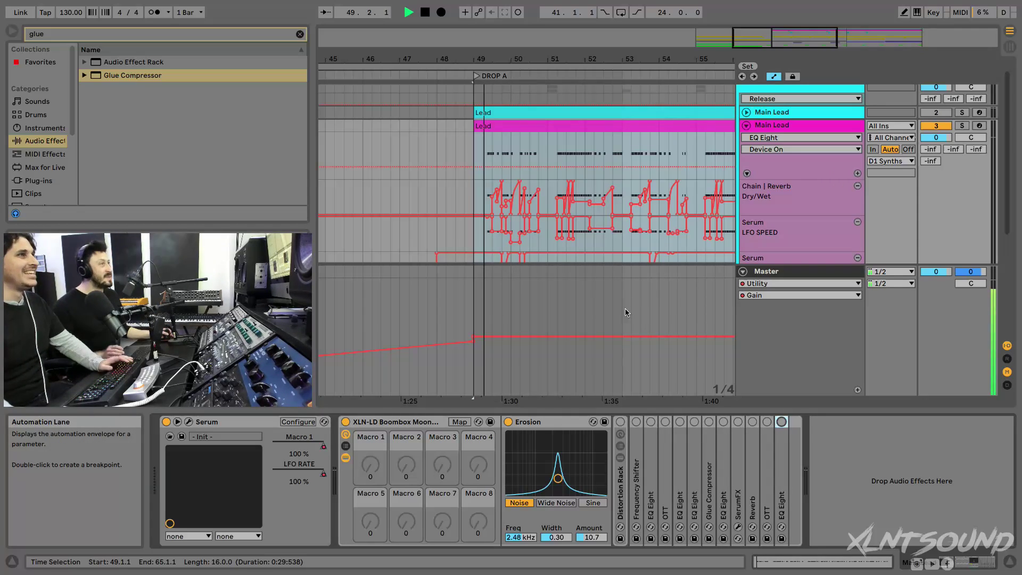
{"action": "left_click", "coordinate": [509, 422]}
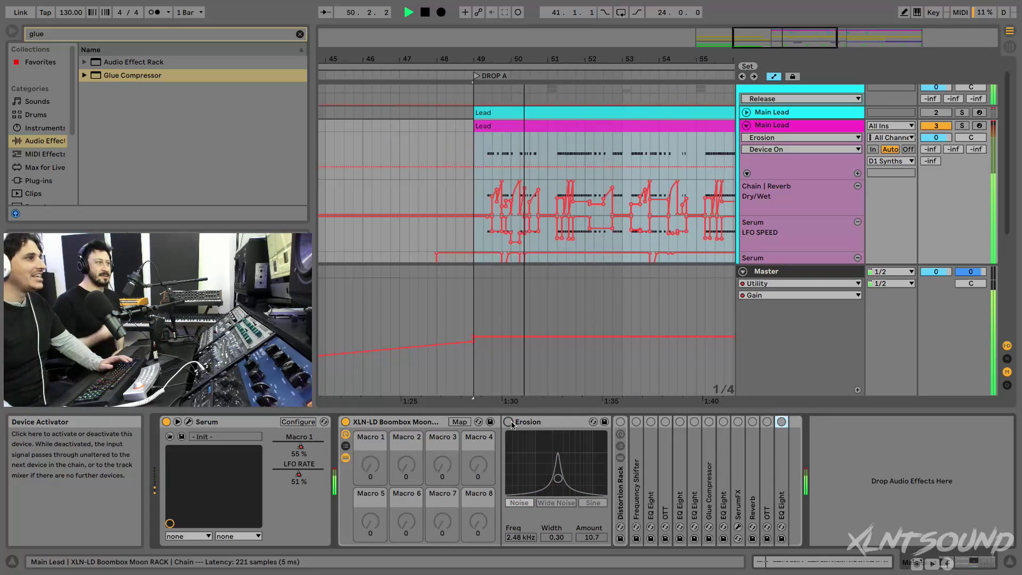
{"action": "left_click", "coordinate": [509, 422]}
{"action": "key", "text": "space"}
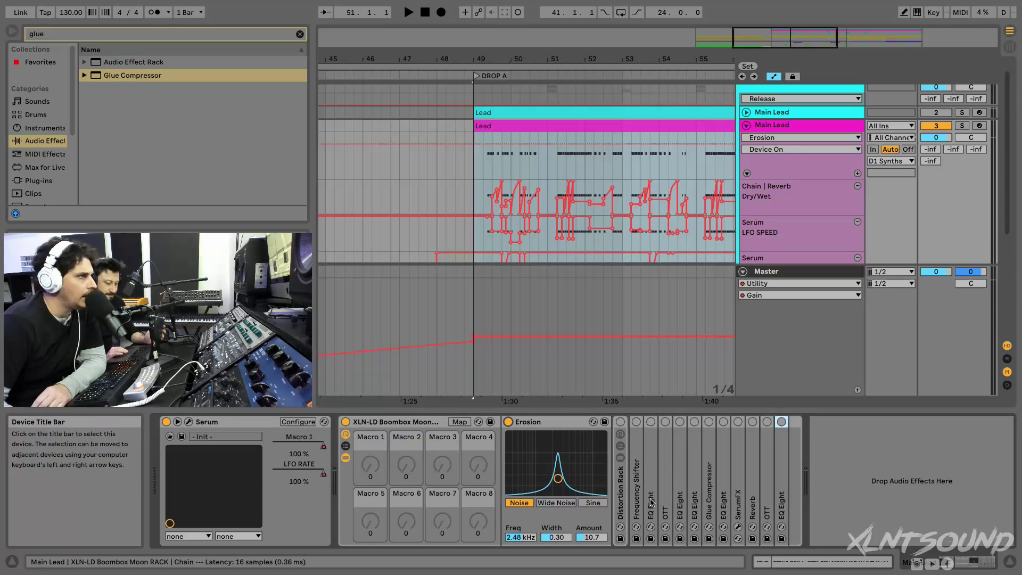
- Enable and unfold the Distortion Rack, fold the first Erosion, and show the devices of the Noisy Layer chain
{"action": "double_click", "coordinate": [620, 500]}
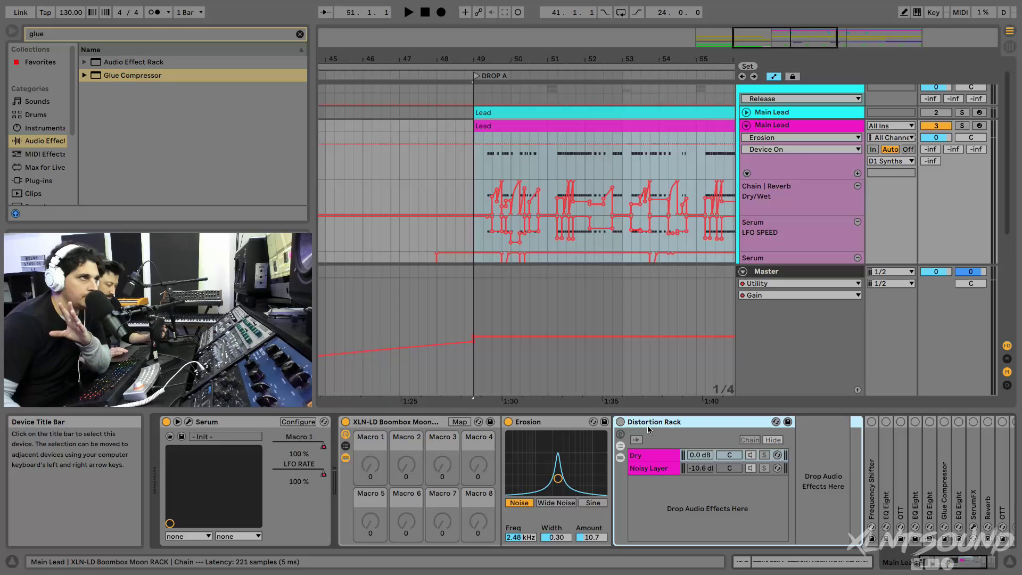
{"action": "double_click", "coordinate": [557, 422]}
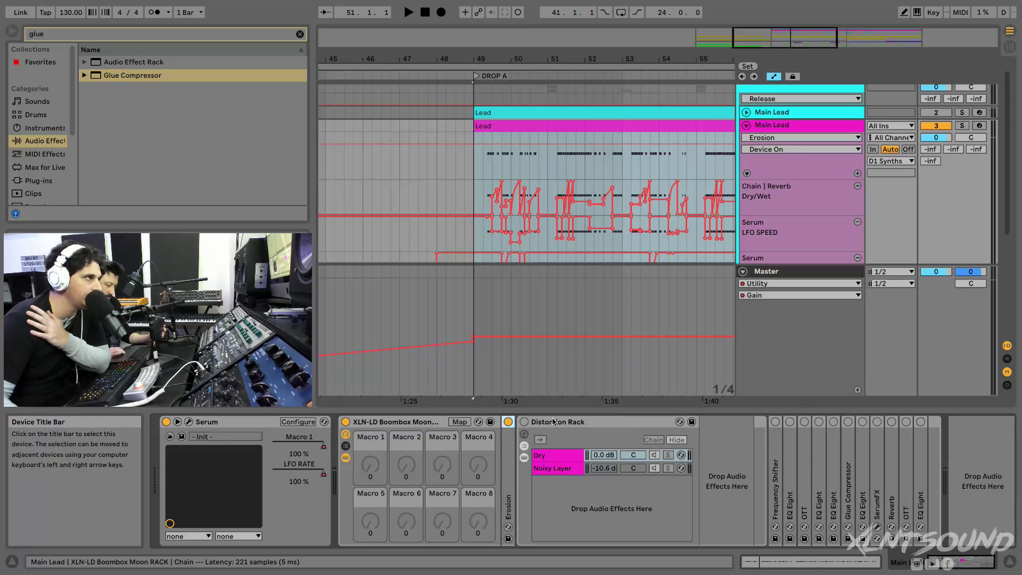
{"action": "left_click", "coordinate": [542, 424]}
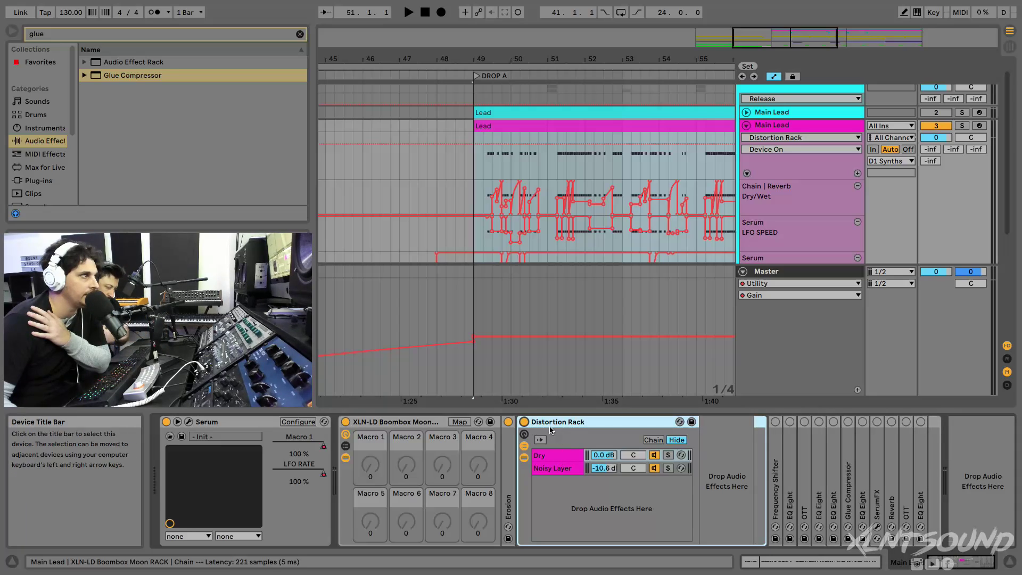
{"action": "left_click", "coordinate": [559, 459]}
{"action": "left_click", "coordinate": [557, 467]}
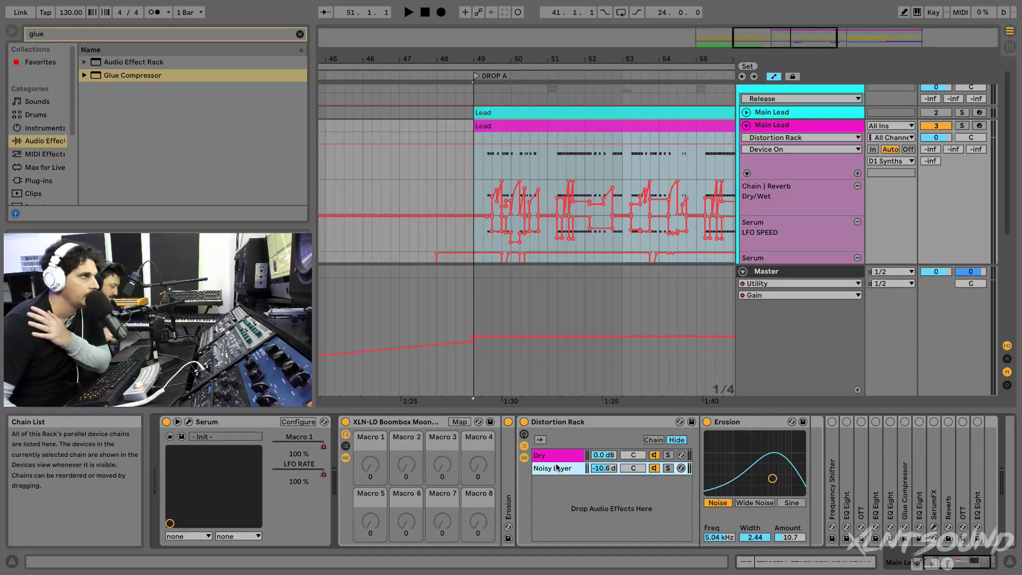
{"action": "right_click", "coordinate": [565, 425]}
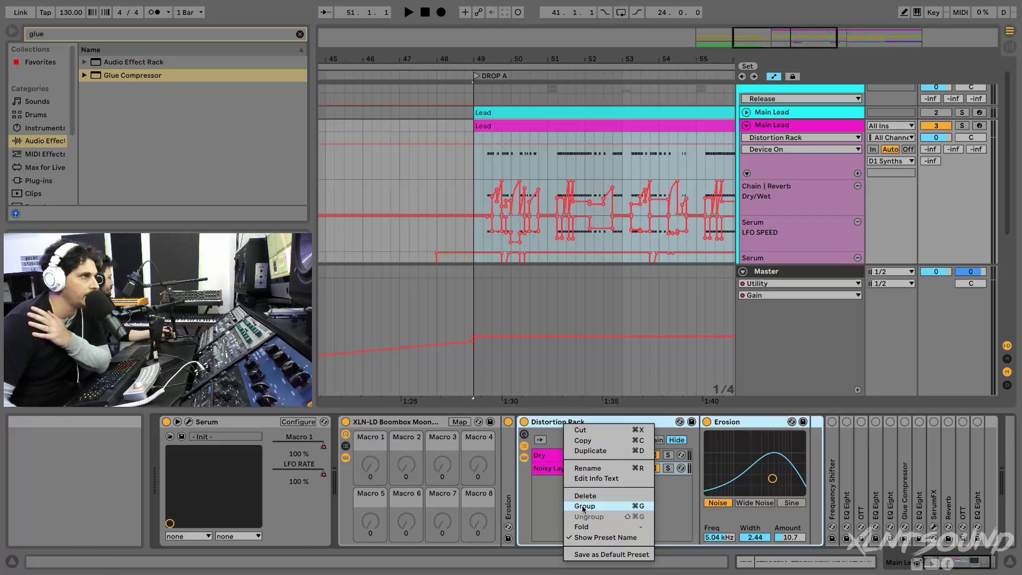
{"action": "left_click", "coordinate": [546, 505]}
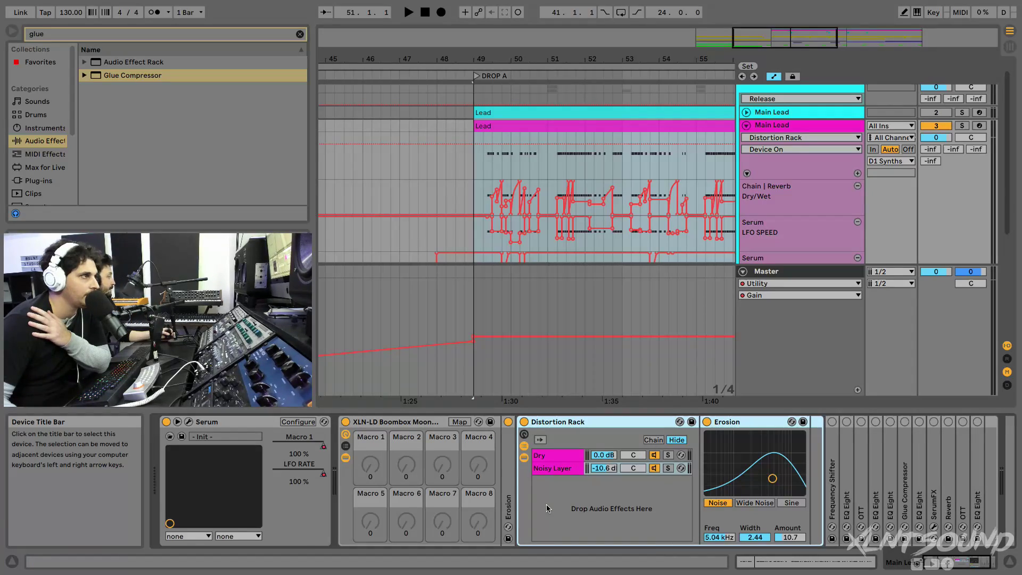
{"action": "right_click", "coordinate": [602, 424]}
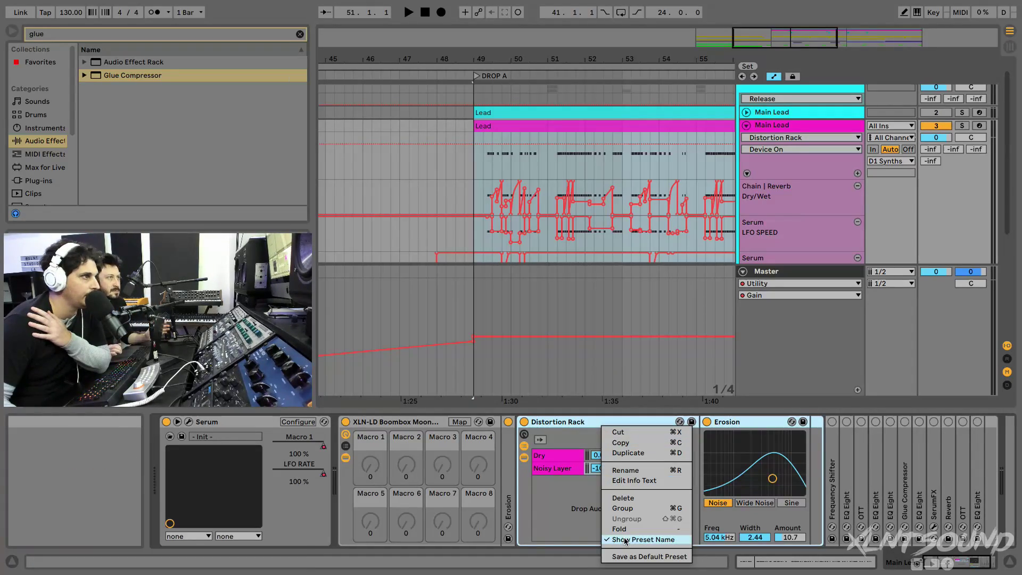
{"action": "left_click", "coordinate": [567, 512]}
{"action": "right_click", "coordinate": [547, 422]}
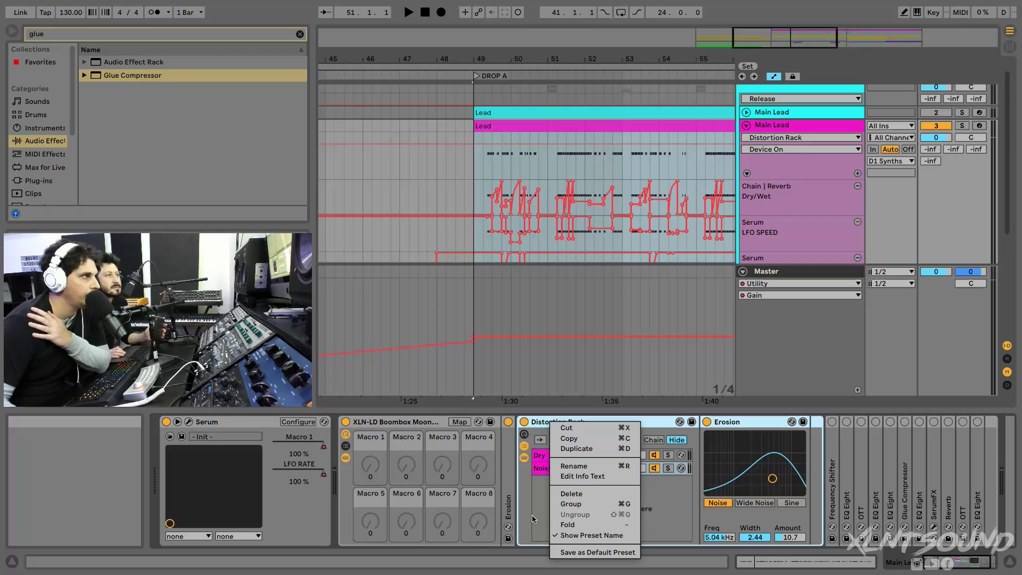
{"action": "left_click", "coordinate": [536, 519]}
{"action": "double_click", "coordinate": [551, 423]}
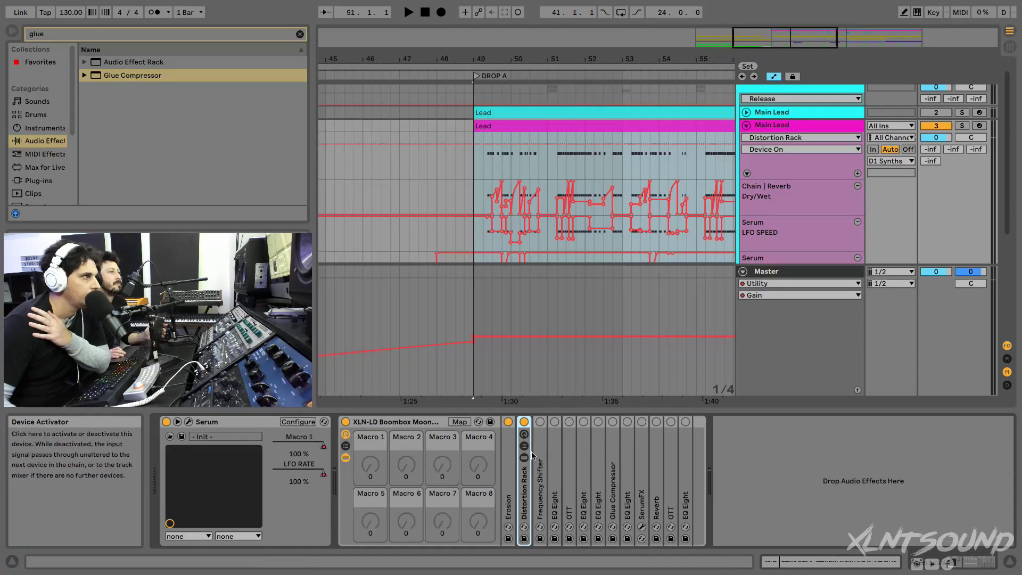
{"action": "double_click", "coordinate": [524, 498]}
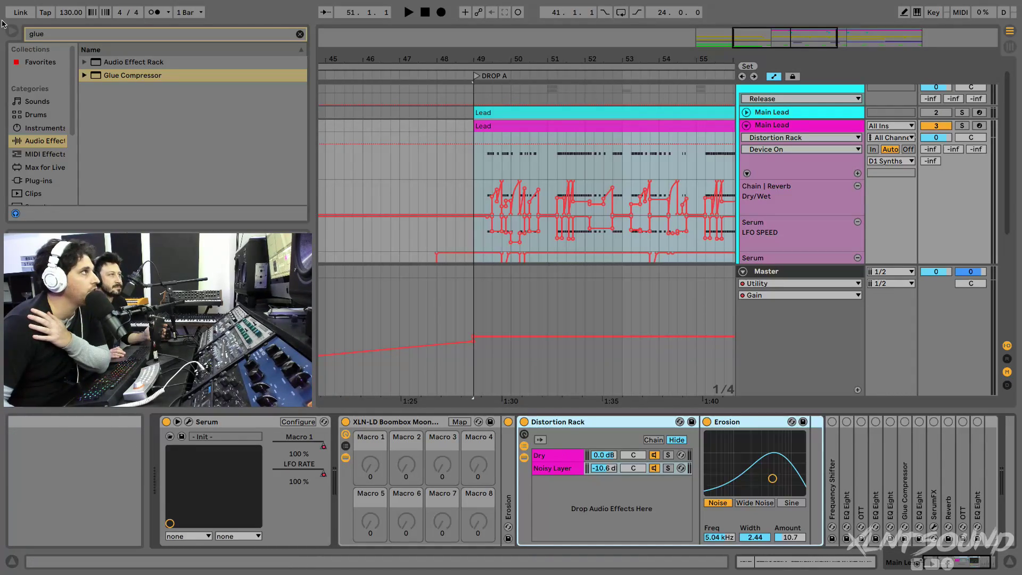
- Search the audio effects for "er" and insert a second Erosion ahead of the bypassed, folded Distortion Rack
{"action": "left_click", "coordinate": [51, 34]}
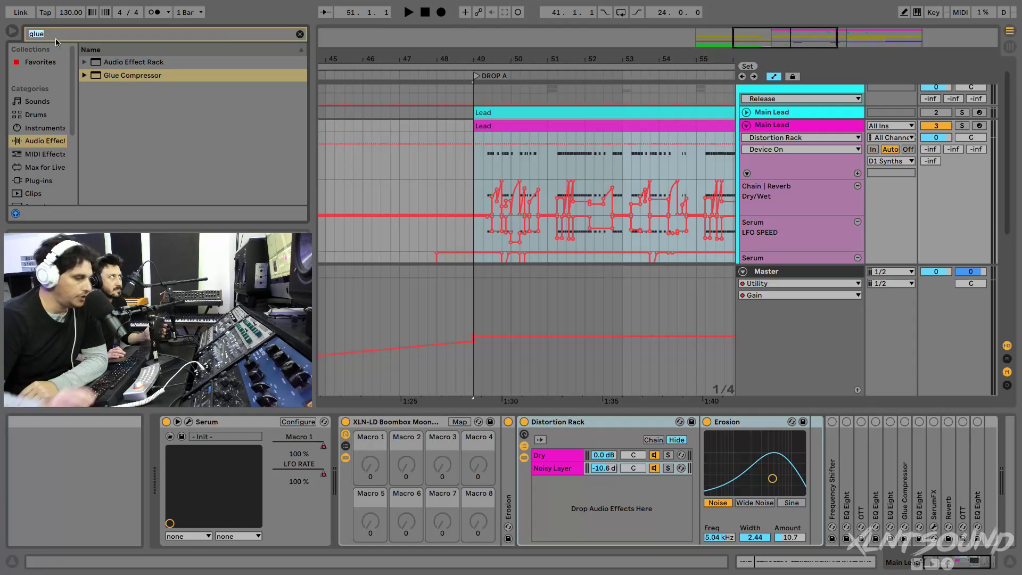
{"action": "key", "text": "BackSpace"}
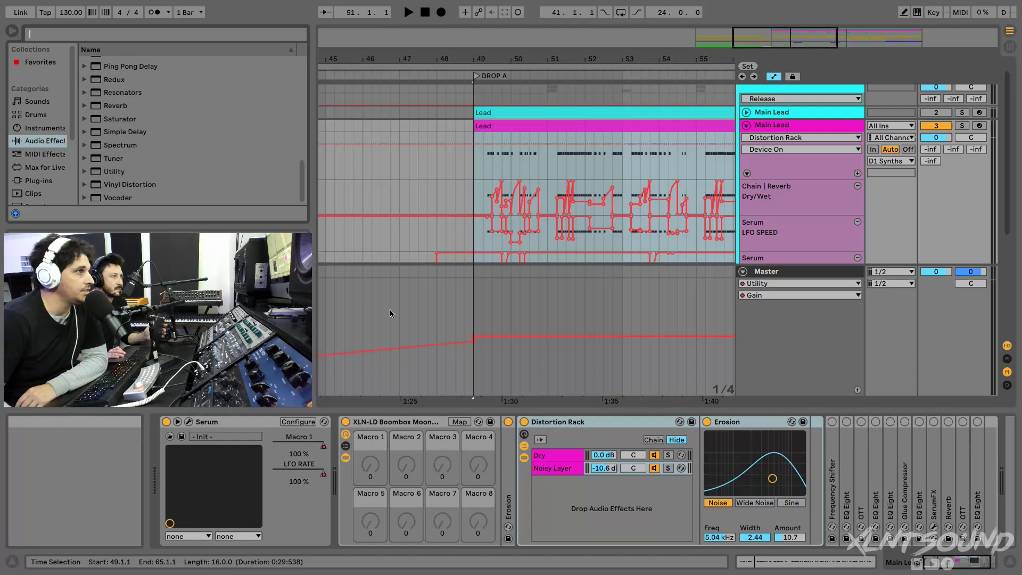
{"action": "left_click", "coordinate": [576, 511]}
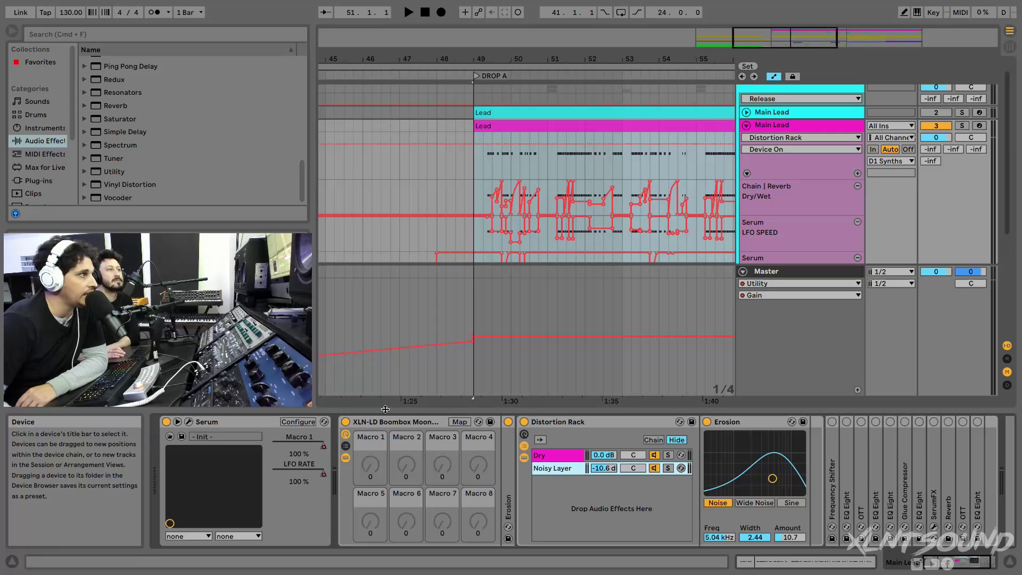
{"action": "left_click", "coordinate": [553, 424]}
{"action": "double_click", "coordinate": [553, 425]}
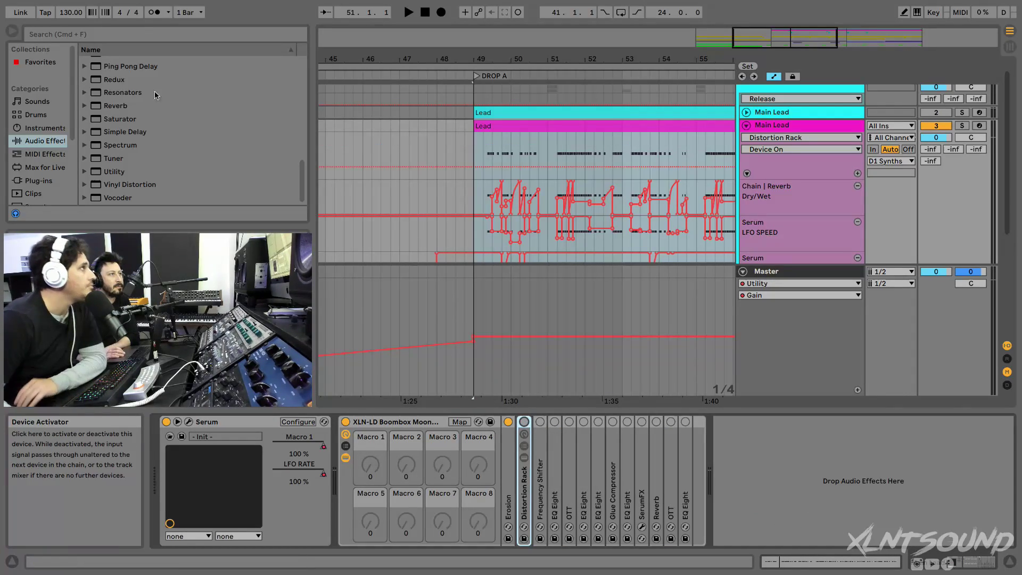
{"action": "left_click", "coordinate": [76, 31]}
{"action": "type", "text": "er"}
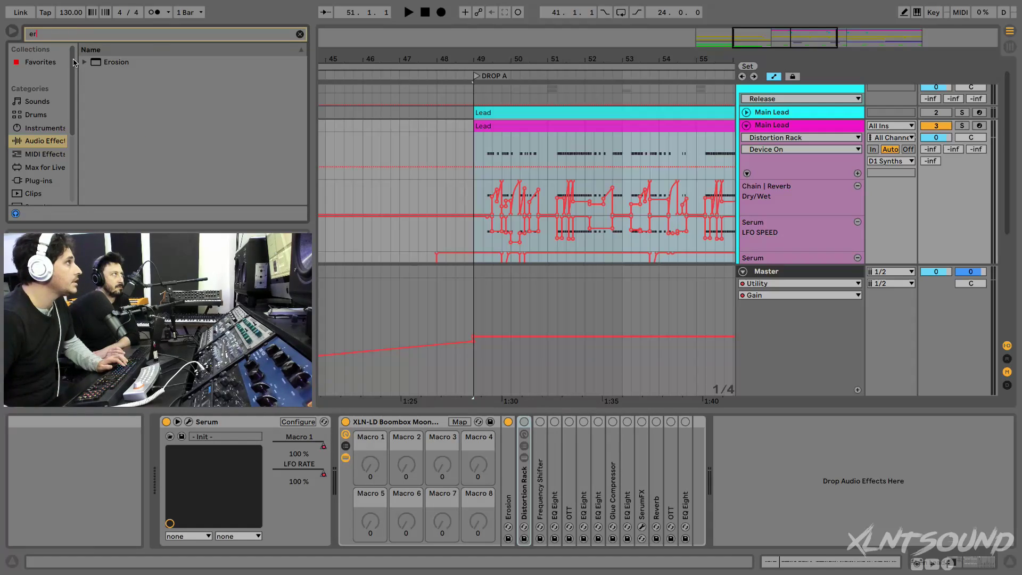
{"action": "left_click_drag", "start_coordinate": [115, 62], "coordinate": [522, 486]}
- Unfold the Distortion Rack to show its Noisy Layer chain and turn the rack on
{"action": "double_click", "coordinate": [637, 501]}
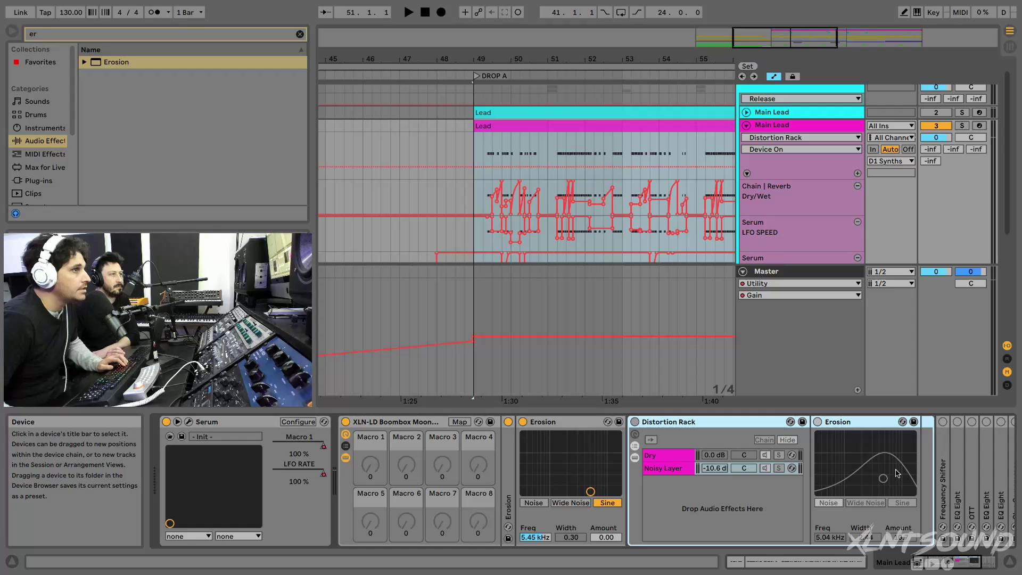
{"action": "left_click", "coordinate": [674, 471]}
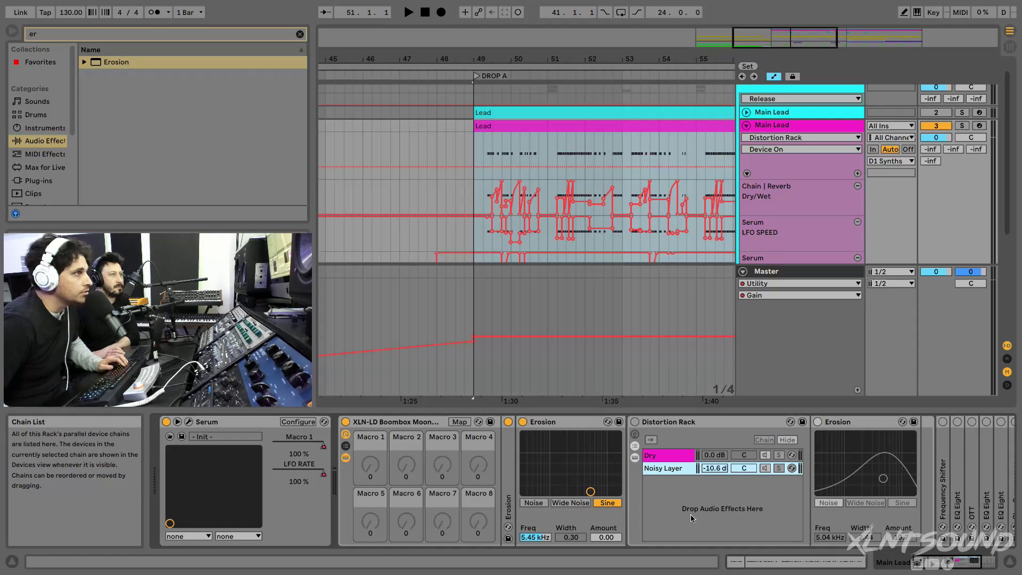
{"action": "left_click", "coordinate": [636, 421]}
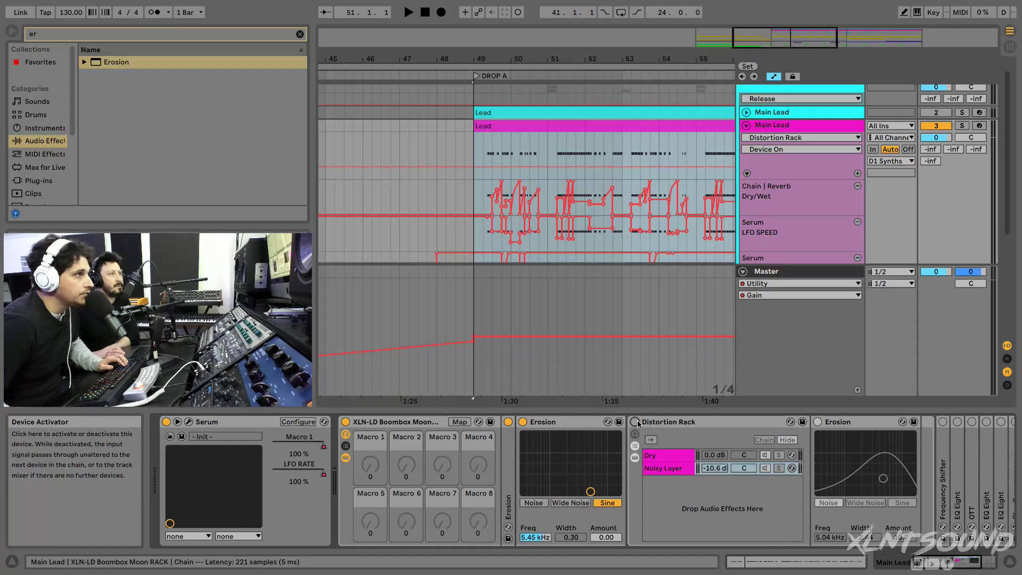
{"action": "left_click", "coordinate": [636, 422]}
- Switch the second Erosion to Noise mode and set its frequency to 5.17 kHz
{"action": "left_click", "coordinate": [534, 503]}
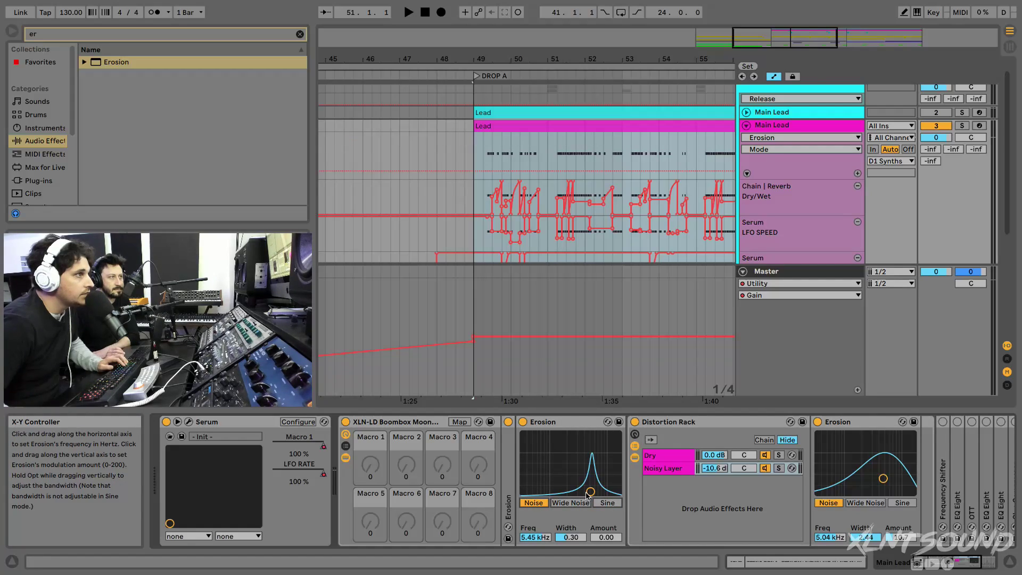
{"action": "left_click_drag", "start_coordinate": [587, 495], "coordinate": [588, 487]}
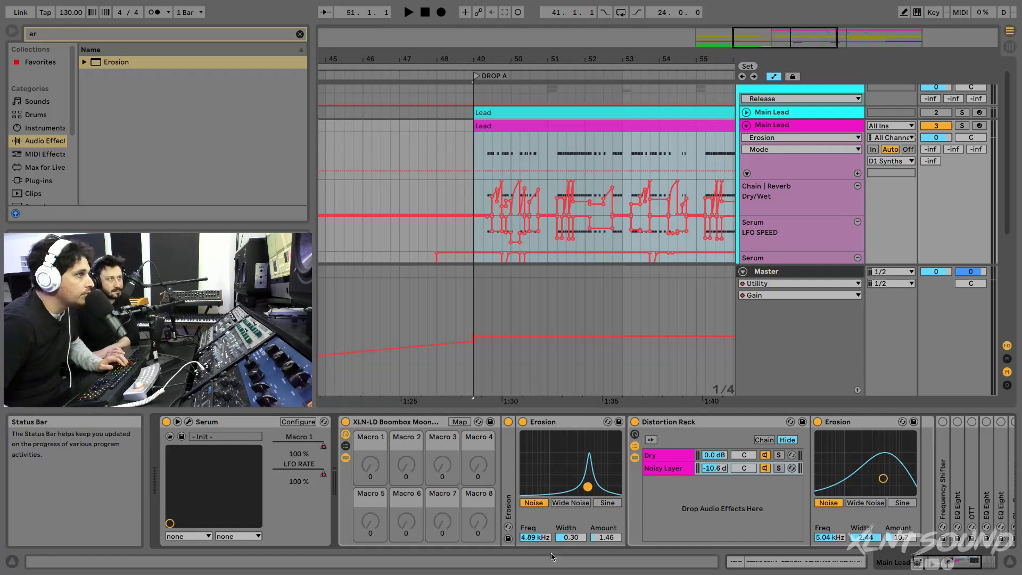
{"action": "left_click", "coordinate": [536, 538]}
{"action": "type", "text": "5.04"}
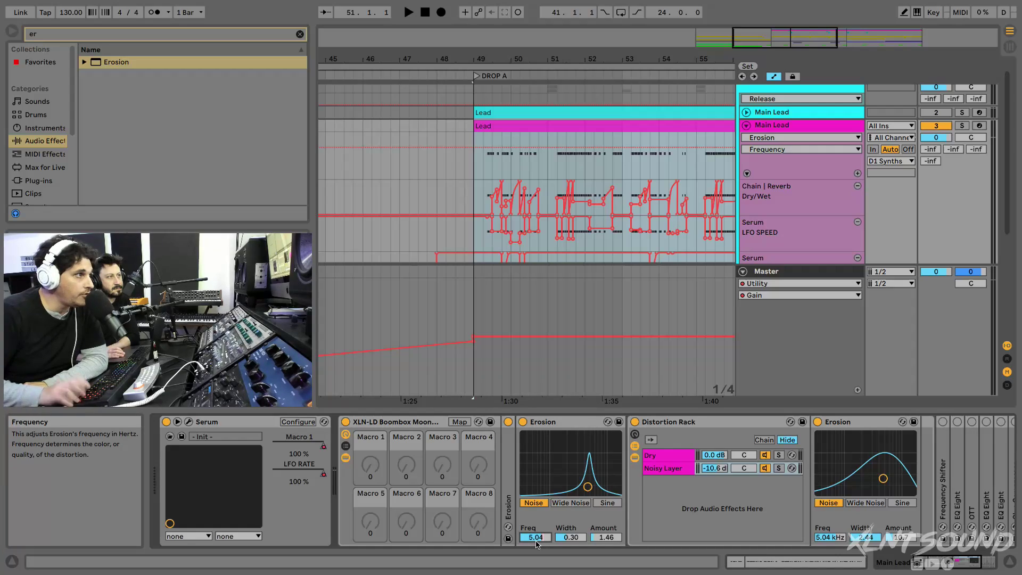
{"action": "key", "text": "Return"}
{"action": "left_click", "coordinate": [566, 539]}
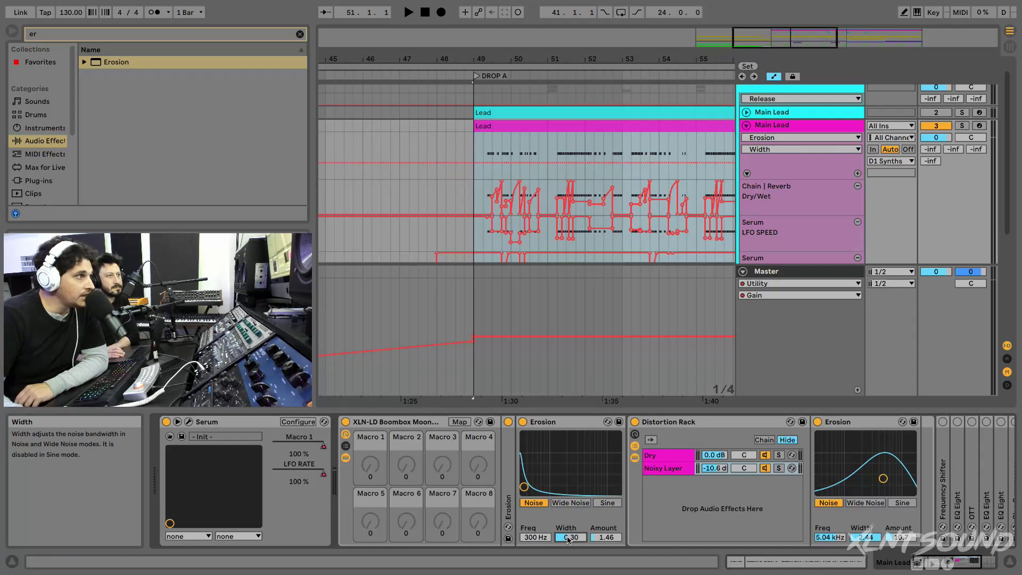
{"action": "left_click_drag", "start_coordinate": [538, 538], "coordinate": [537, 482]}
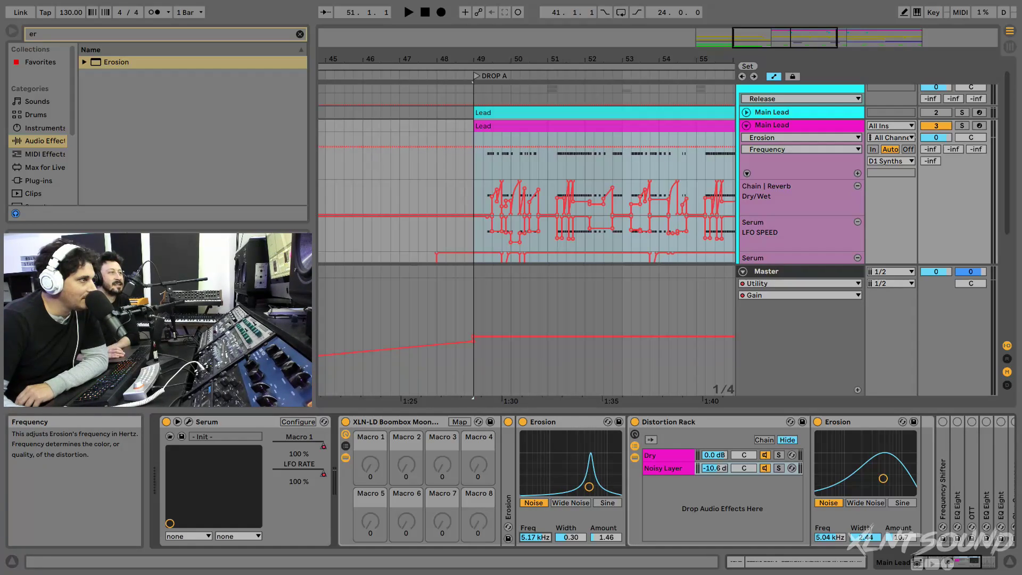
- Set the second Erosion's width to 2.44 and its amount to 10.7
{"action": "left_click", "coordinate": [566, 538]}
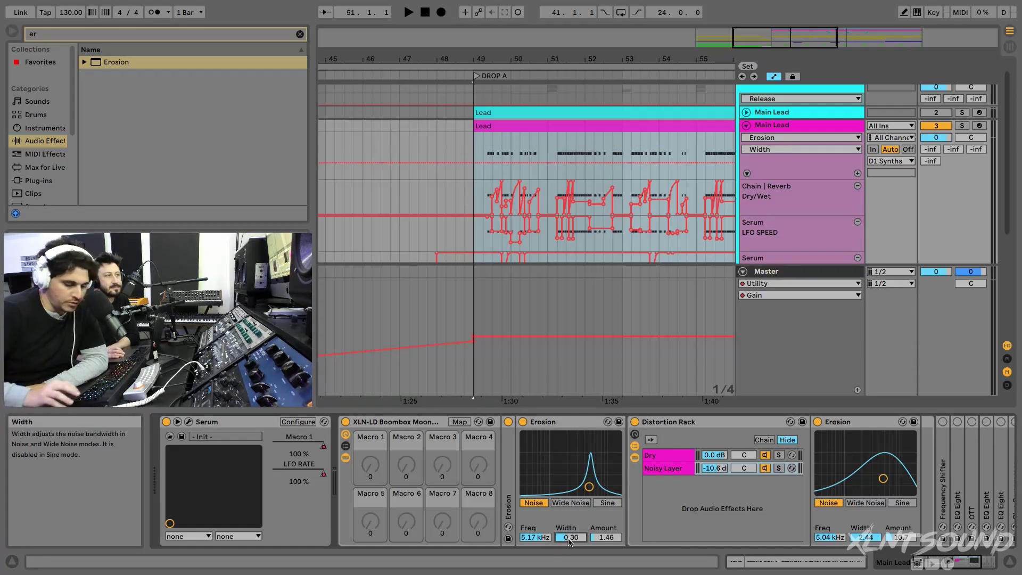
{"action": "type", "text": "2.44"}
{"action": "key", "text": "Return"}
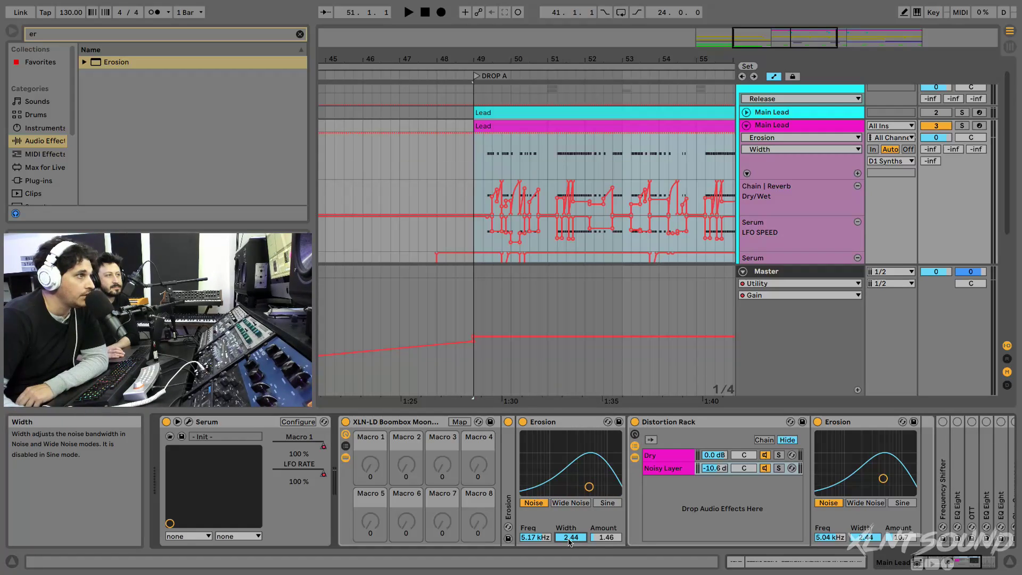
{"action": "left_click", "coordinate": [602, 538]}
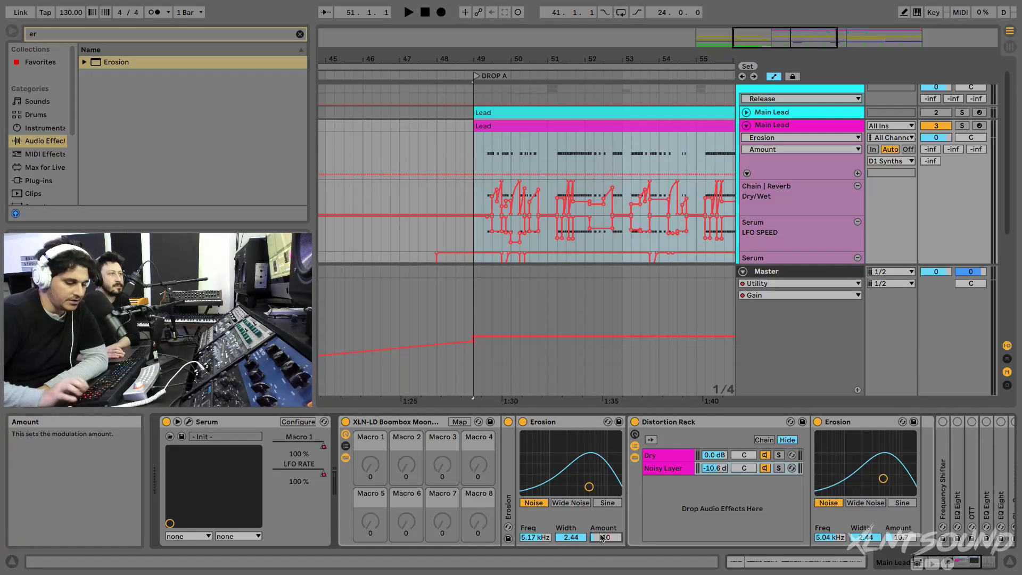
{"action": "type", "text": "10.7"}
{"action": "key", "text": "Return"}
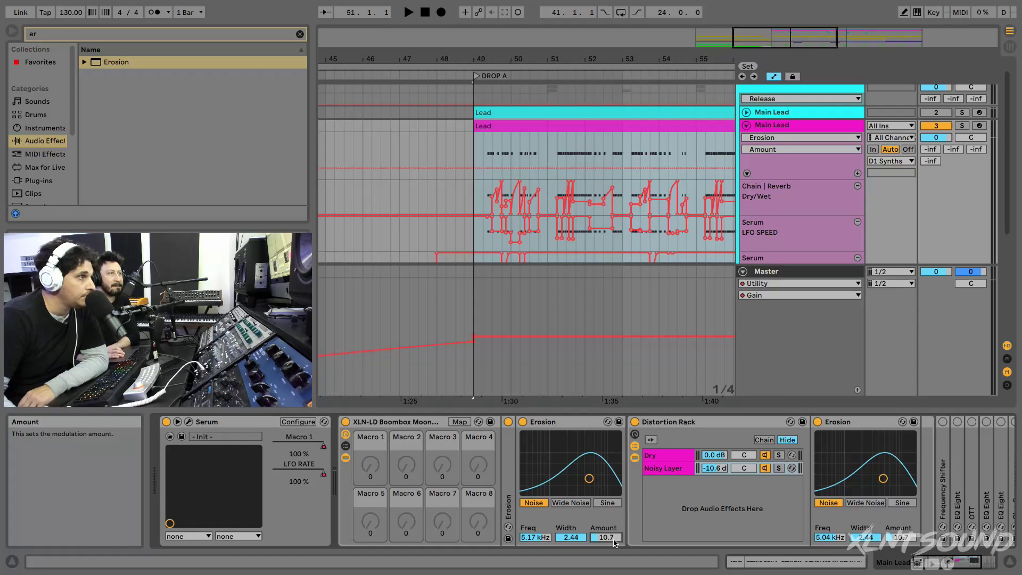
- Try the second Erosion at extreme amounts up to 200 with a lower frequency, and return the amount to 10.7
{"action": "left_click", "coordinate": [575, 435]}
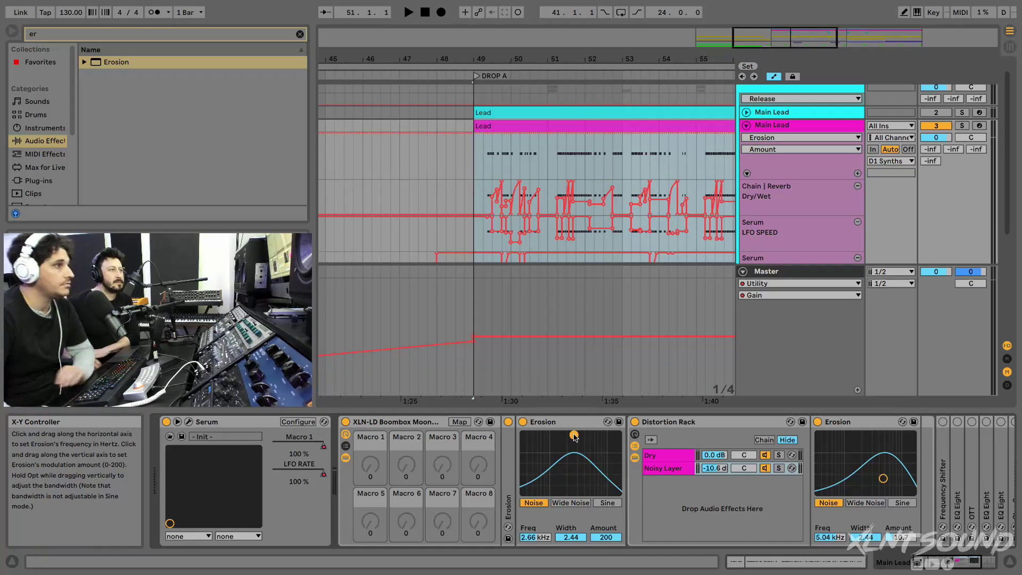
{"action": "left_click_drag", "start_coordinate": [574, 435], "coordinate": [576, 445]}
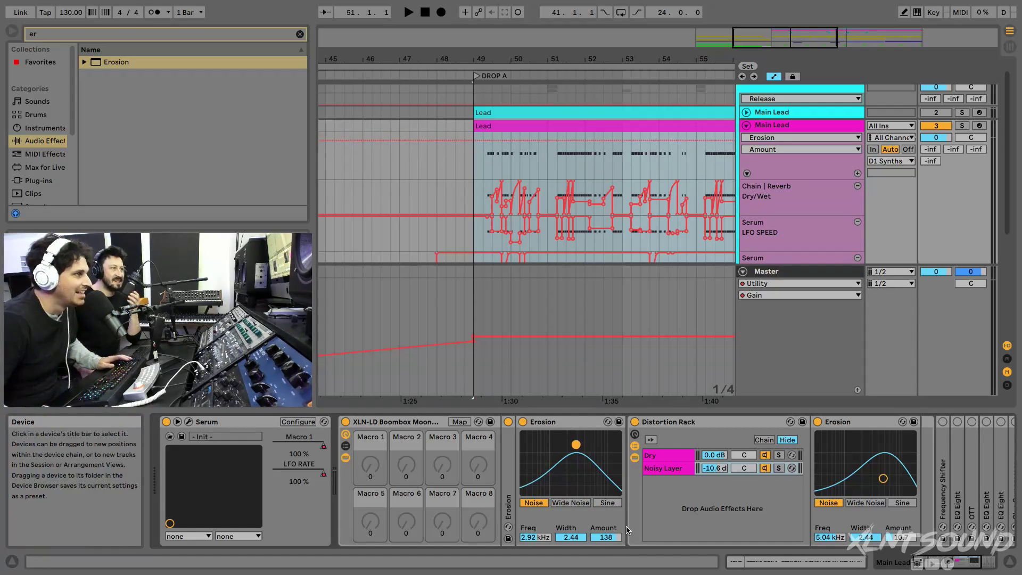
{"action": "left_click", "coordinate": [617, 539]}
{"action": "type", "text": "10.7"}
{"action": "key", "text": "Return"}
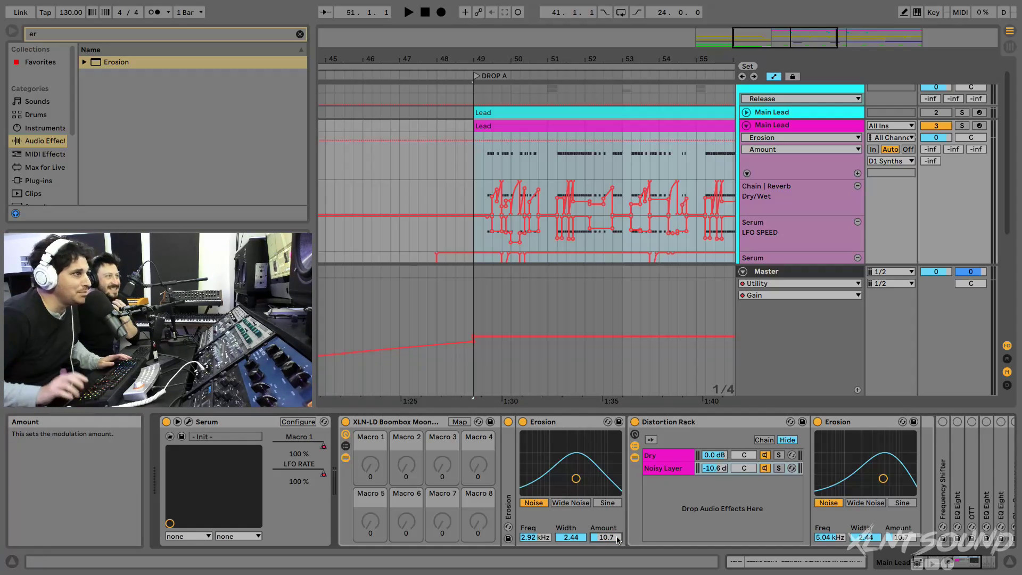
- Group the second Erosion into an Audio Effect Rack and set its frequency to 5.17 kHz
{"action": "left_click", "coordinate": [552, 426]}
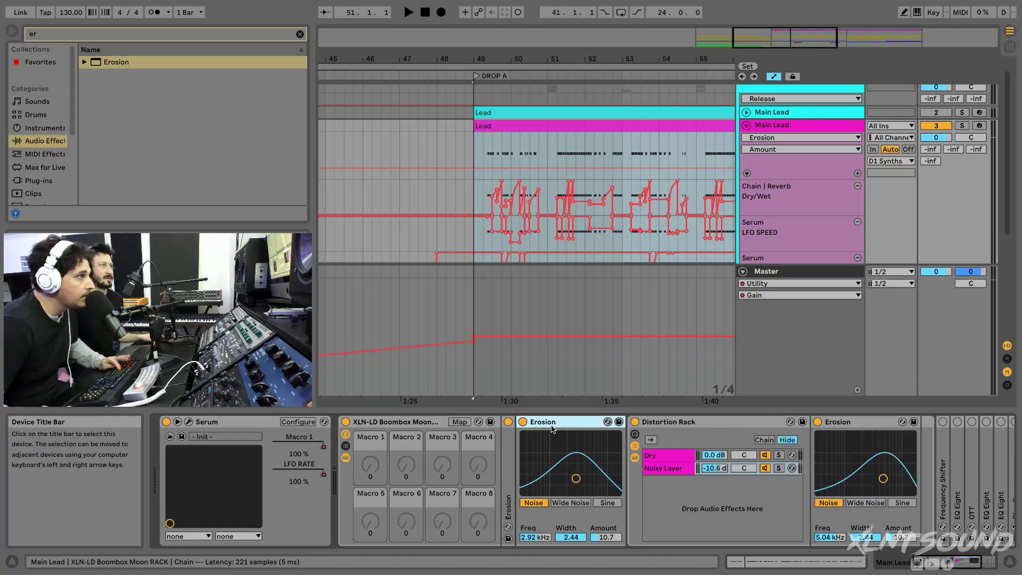
{"action": "key", "text": "ctrl+g"}
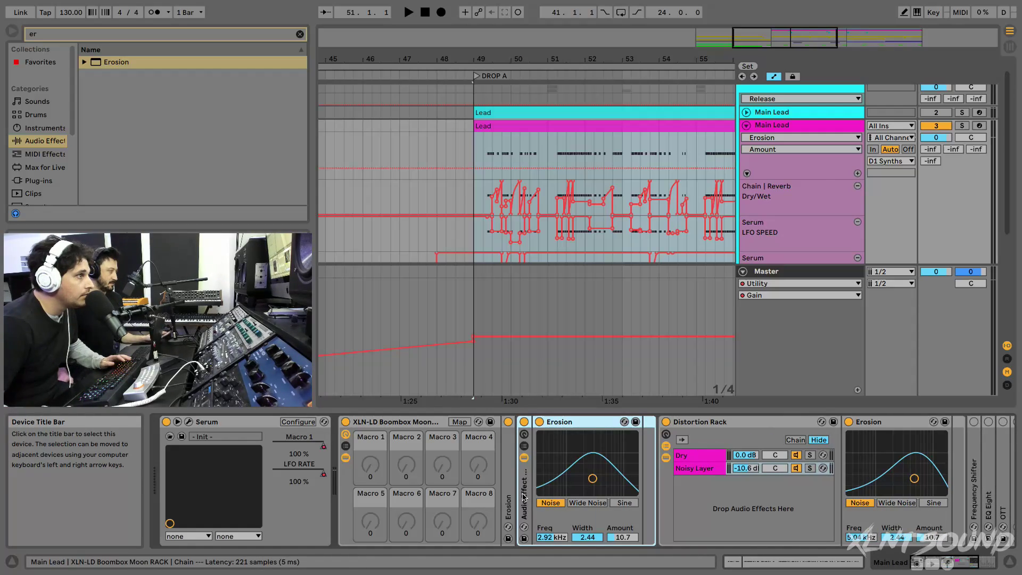
{"action": "double_click", "coordinate": [525, 498]}
{"action": "double_click", "coordinate": [524, 498]}
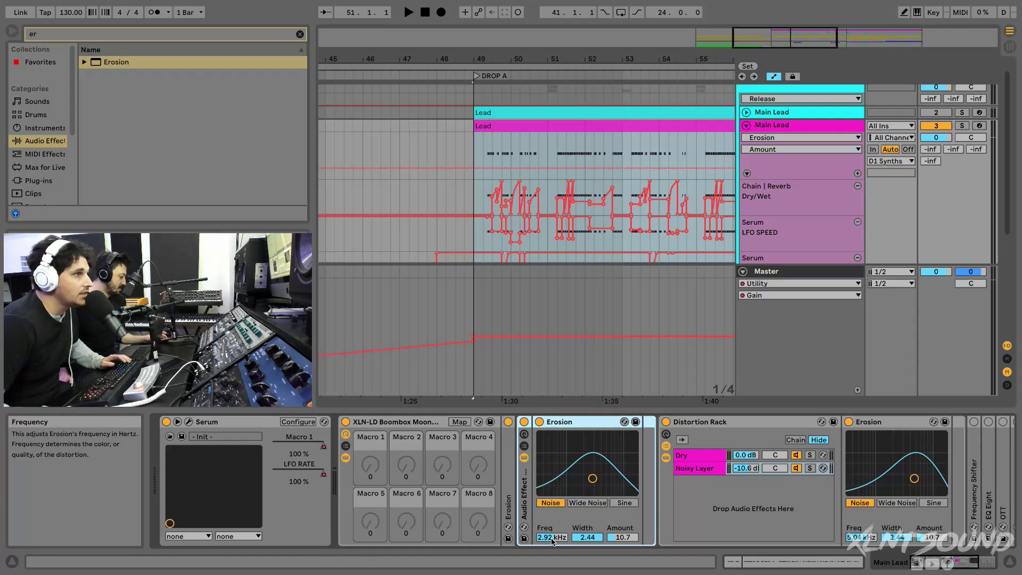
{"action": "left_click_drag", "start_coordinate": [593, 478], "coordinate": [606, 478]}
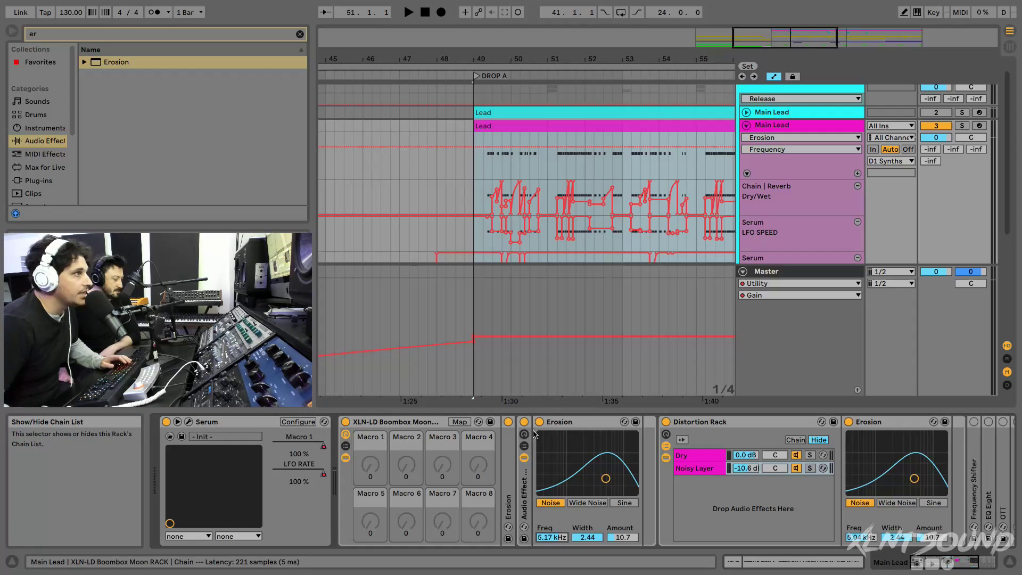
- Show the new rack's chain list and rename its chain to WET
{"action": "left_click", "coordinate": [524, 446]}
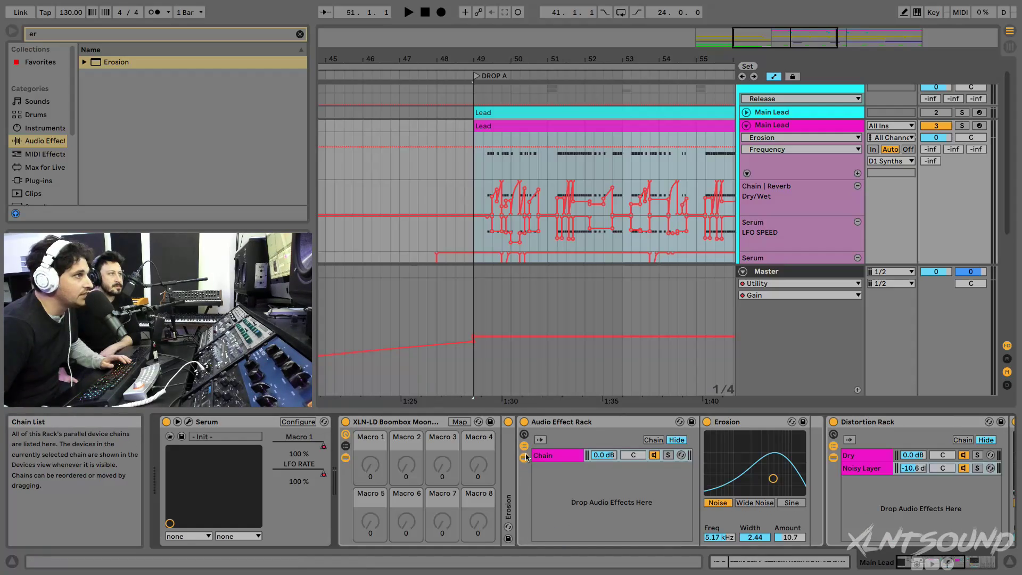
{"action": "left_click", "coordinate": [550, 457]}
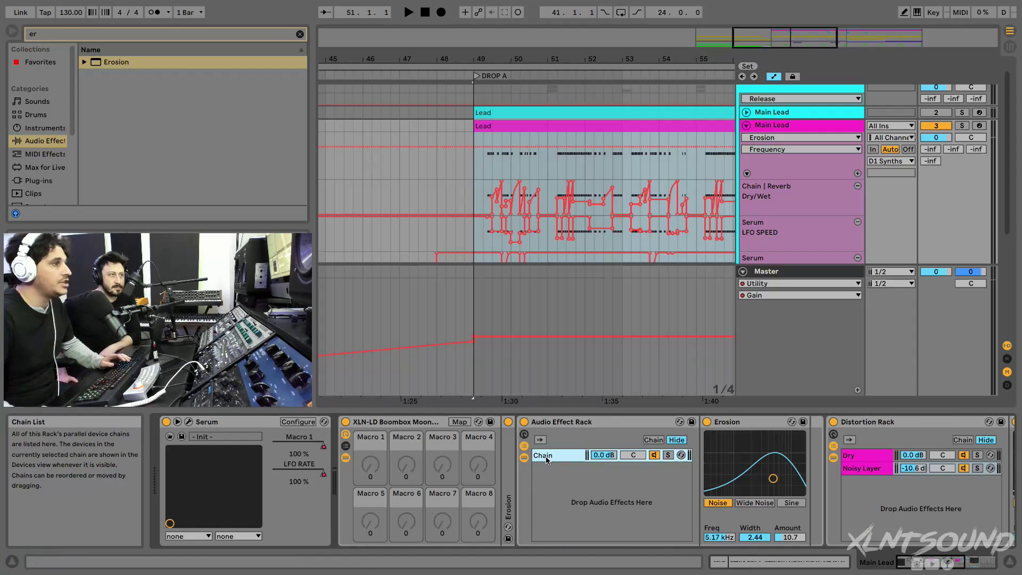
{"action": "double_click", "coordinate": [546, 459]}
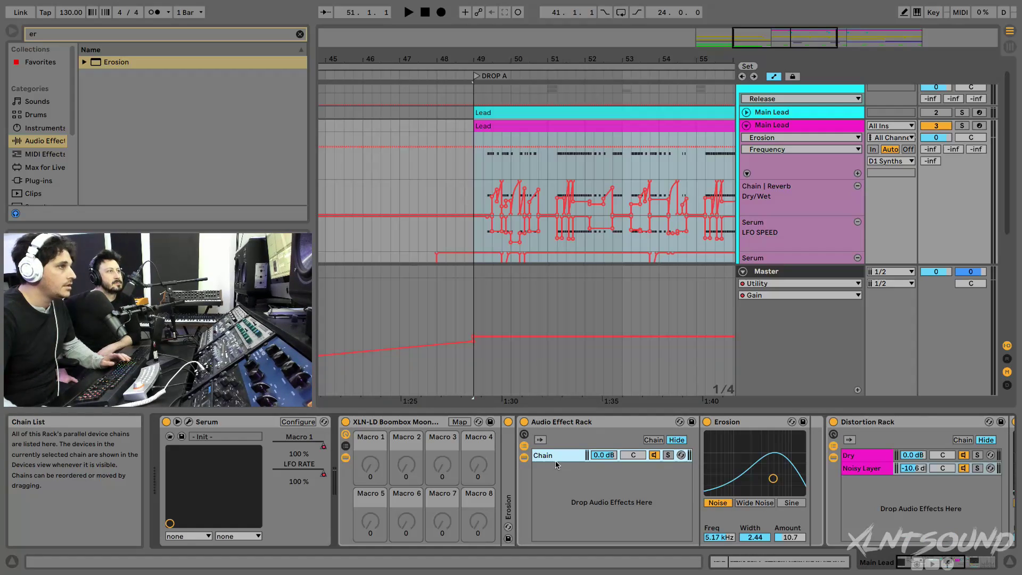
{"action": "key", "text": "ctrl+r"}
{"action": "type", "text": "WET"}
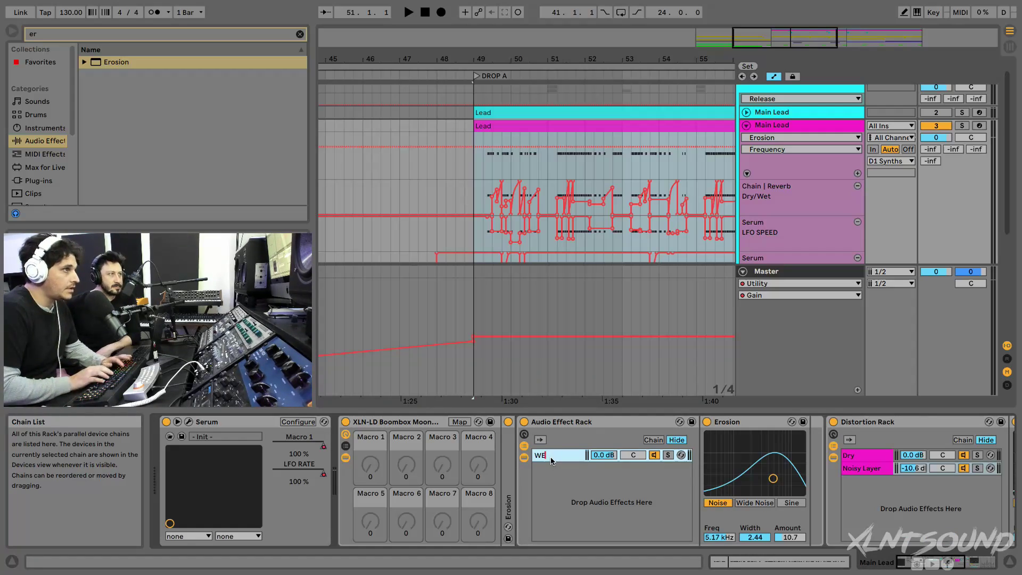
{"action": "key", "text": "Return"}
- Duplicate the WET chain and rename the copy to DRY
{"action": "right_click", "coordinate": [552, 460]}
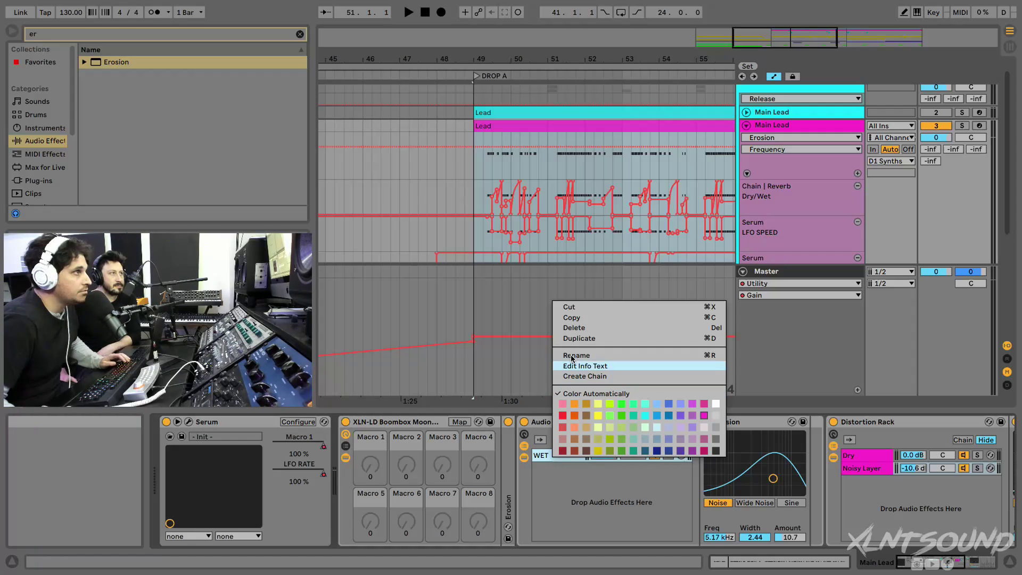
{"action": "left_click", "coordinate": [575, 341]}
{"action": "left_click", "coordinate": [553, 462]}
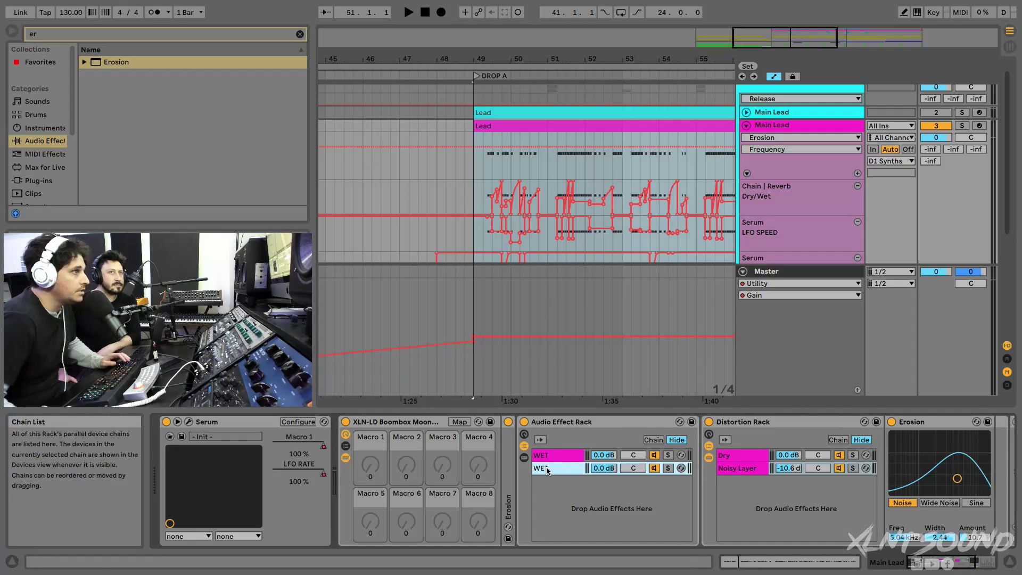
{"action": "right_click", "coordinate": [551, 463]}
{"action": "left_click", "coordinate": [593, 365]}
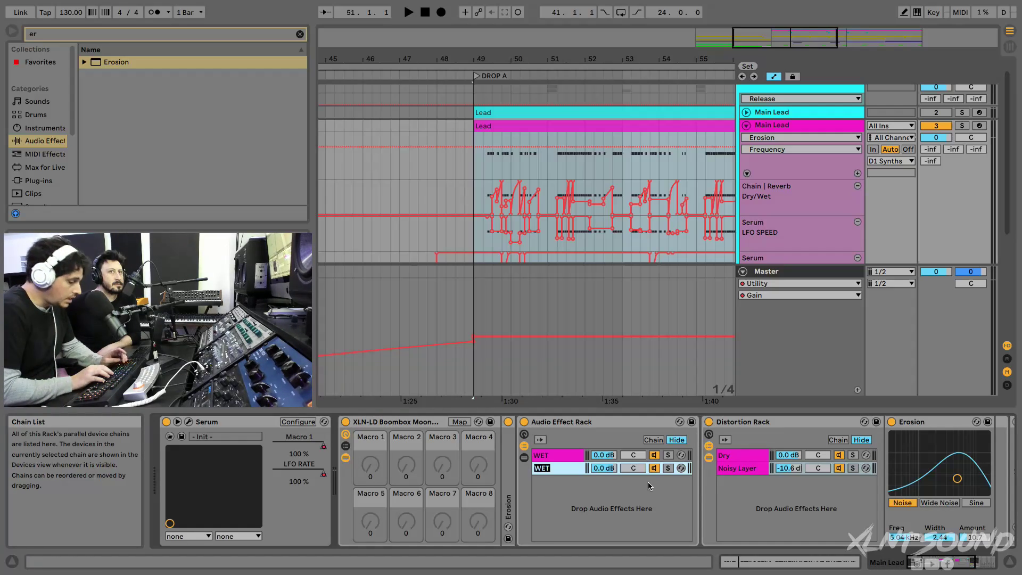
{"action": "type", "text": "DR"}
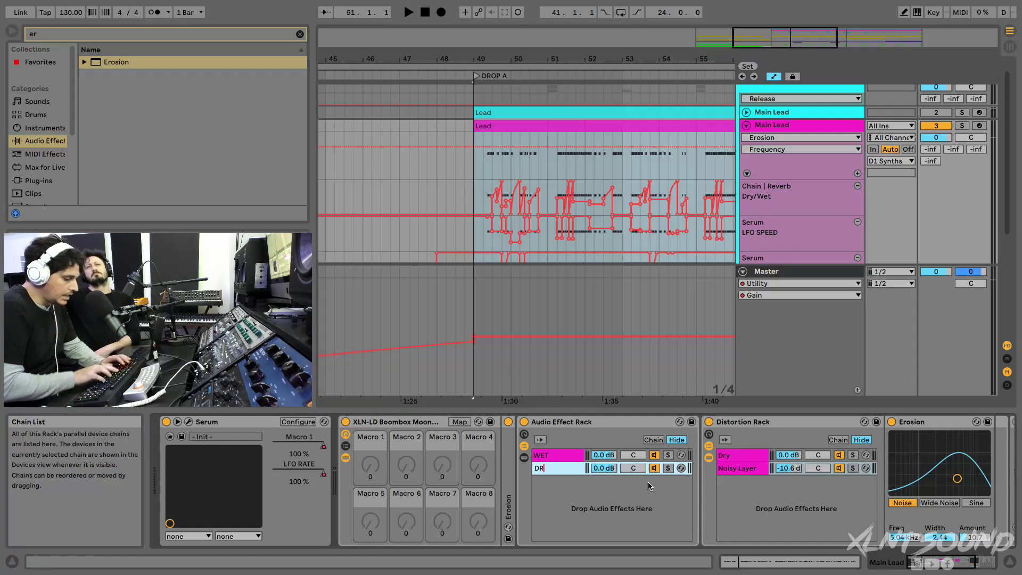
{"action": "type", "text": "Y"}
{"action": "key", "text": "Return"}
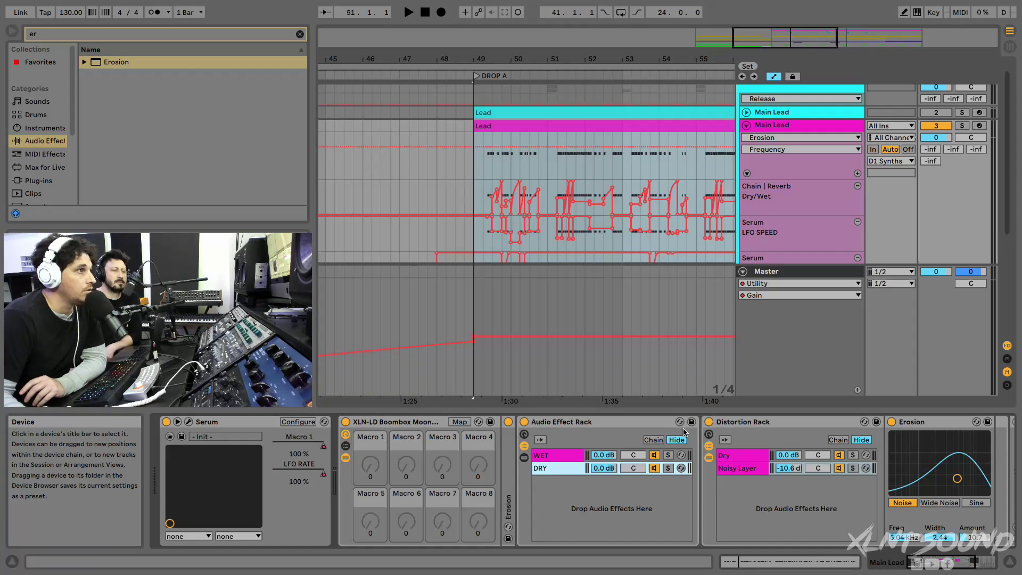
- Show the new rack's macro controls and the DRY chain's devices, and look briefly at the chain select editor
{"action": "left_click", "coordinate": [597, 456]}
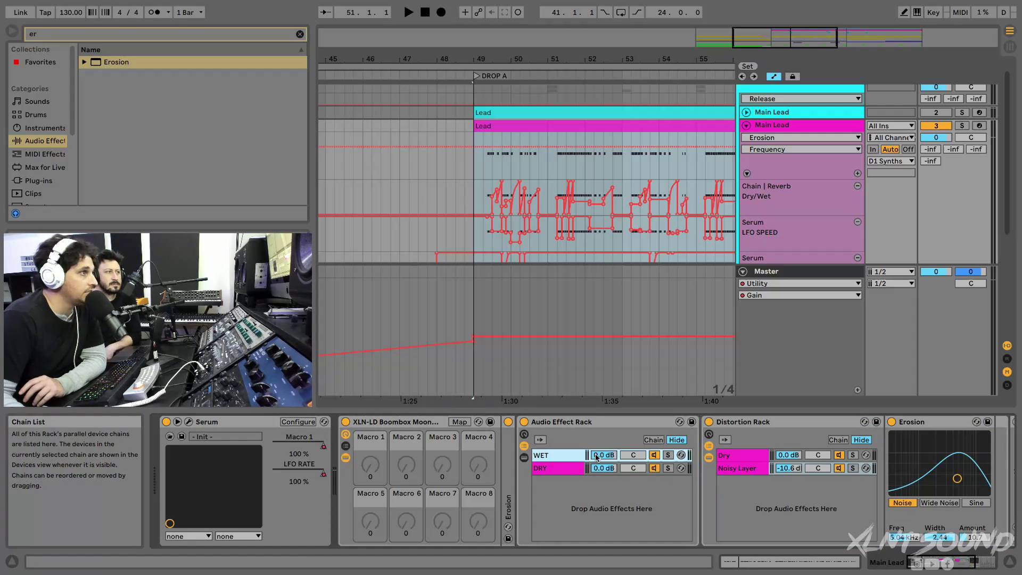
{"action": "left_click", "coordinate": [789, 424]}
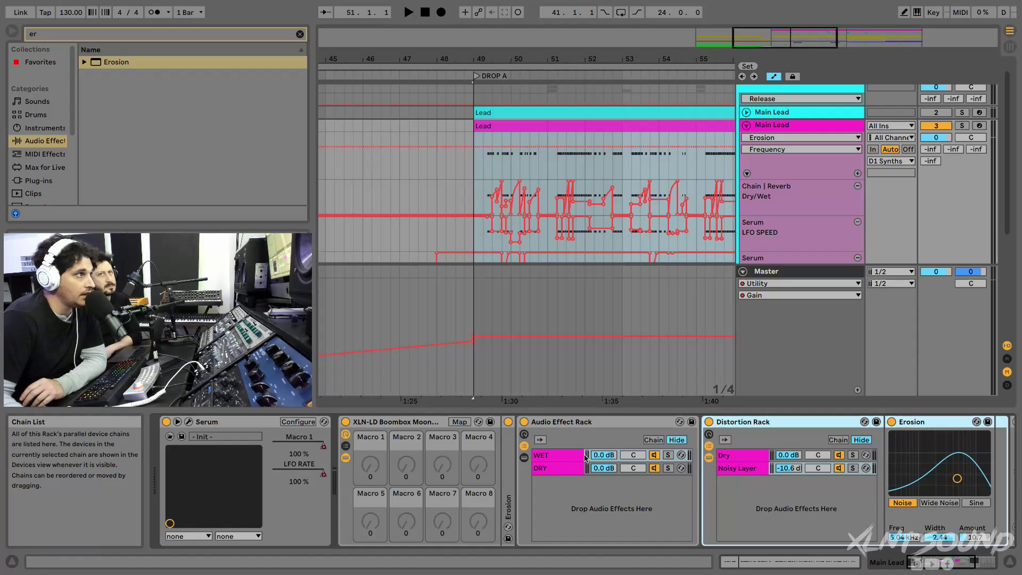
{"action": "left_click", "coordinate": [559, 467]}
{"action": "left_click", "coordinate": [525, 434]}
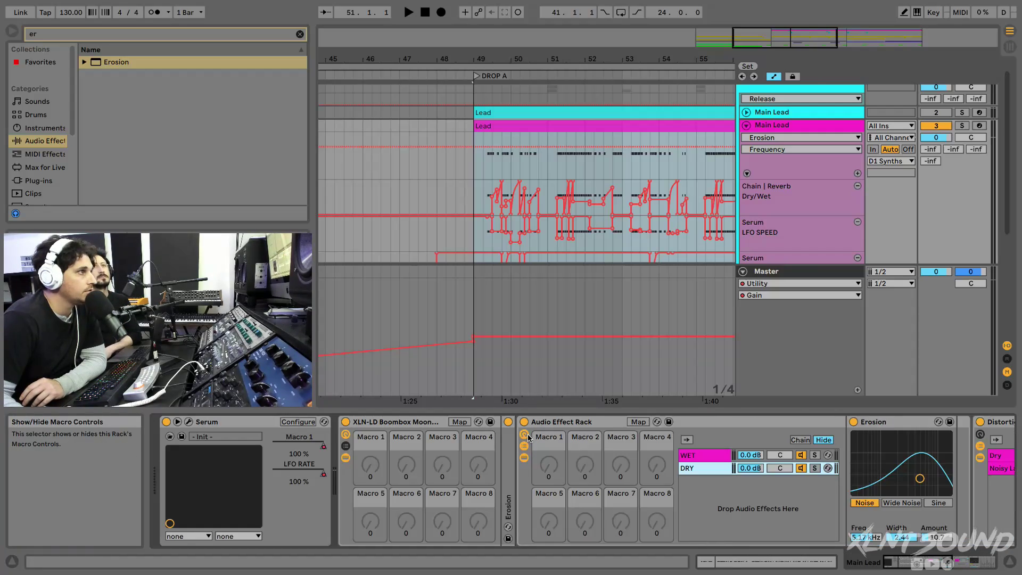
{"action": "left_click", "coordinate": [773, 440]}
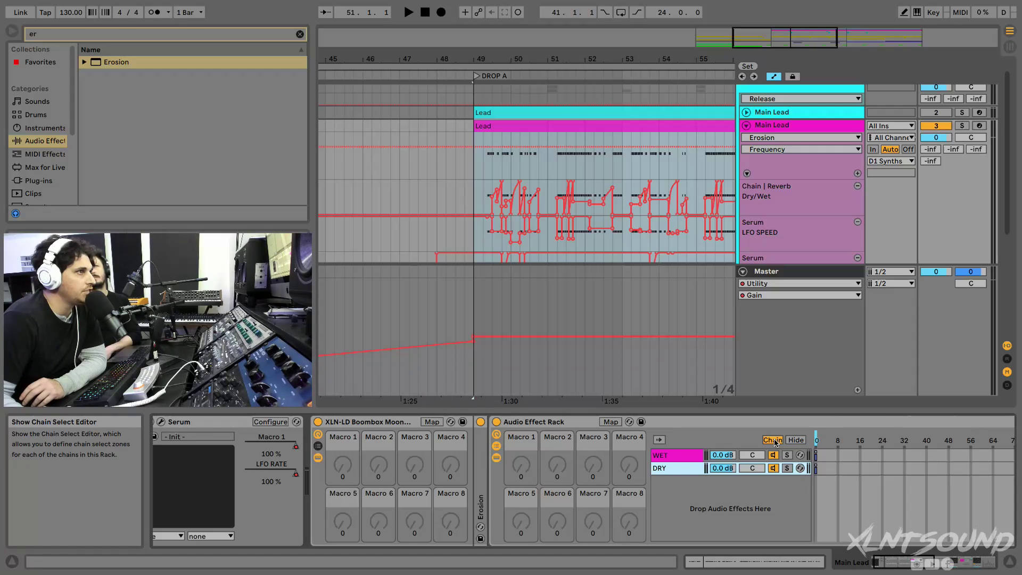
{"action": "left_click", "coordinate": [772, 441]}
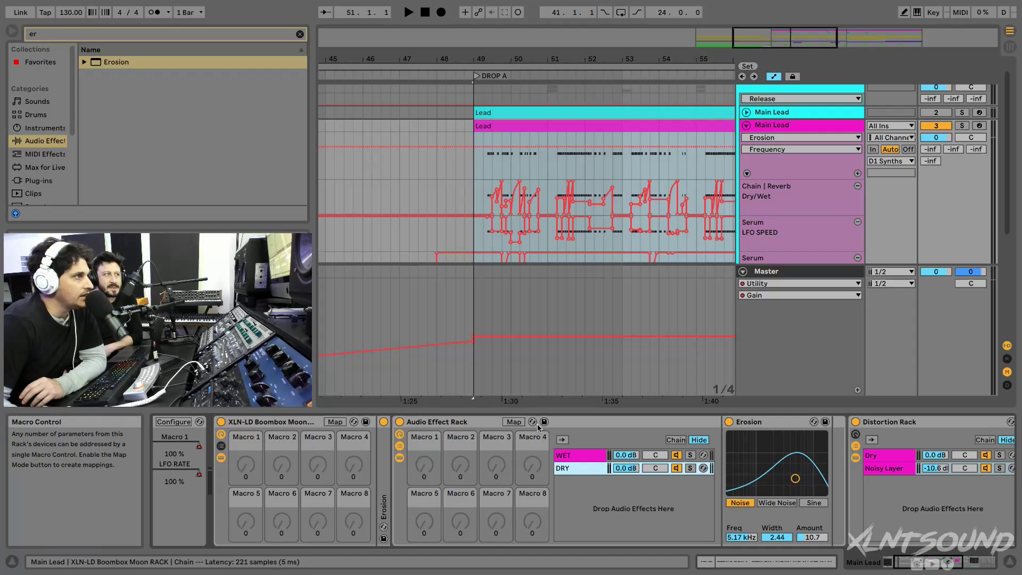
- Delete the Erosion from the DRY chain and check the devices of both chains
{"action": "left_click", "coordinate": [749, 424]}
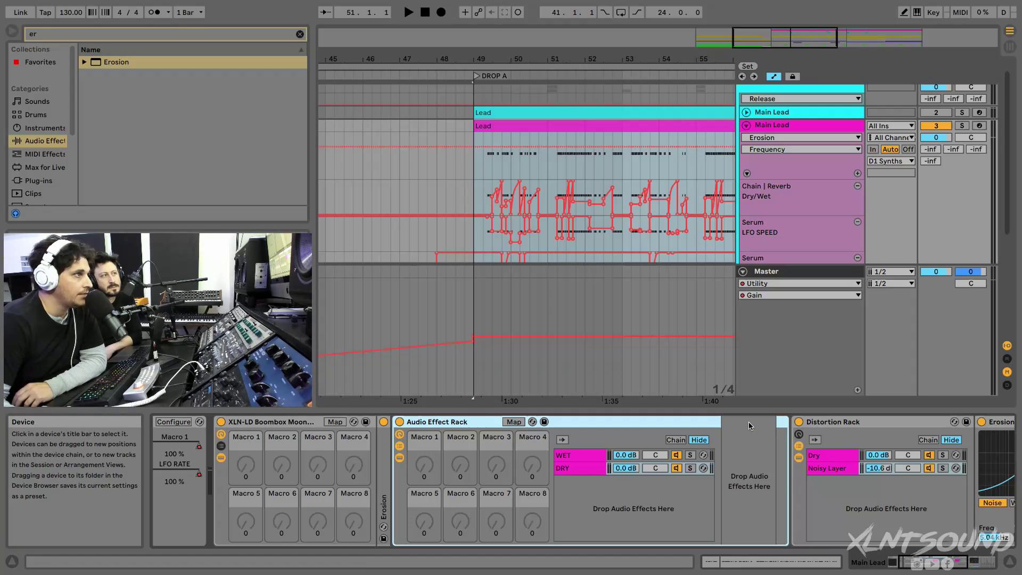
{"action": "left_click", "coordinate": [581, 457]}
{"action": "left_click", "coordinate": [577, 469]}
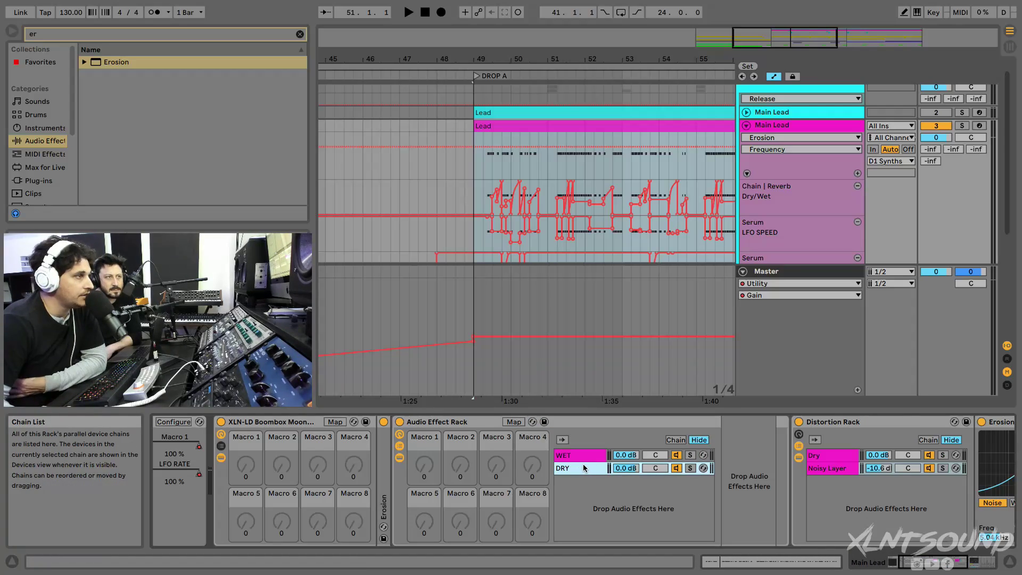
- Lower the WET chain's volume to -10.6 dB and select its Erosion
{"action": "left_click", "coordinate": [584, 456]}
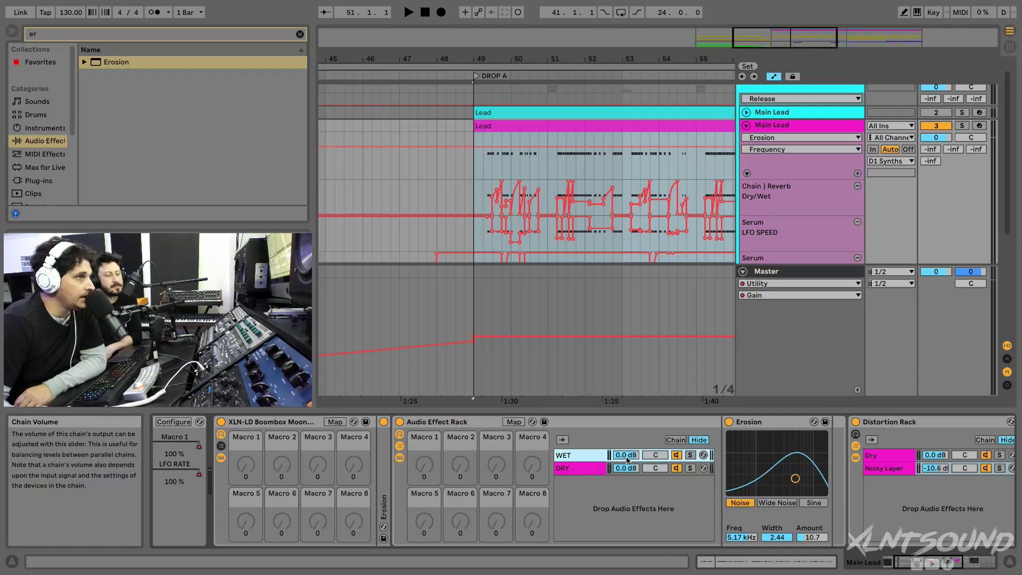
{"action": "left_click_drag", "start_coordinate": [626, 457], "coordinate": [626, 491]}
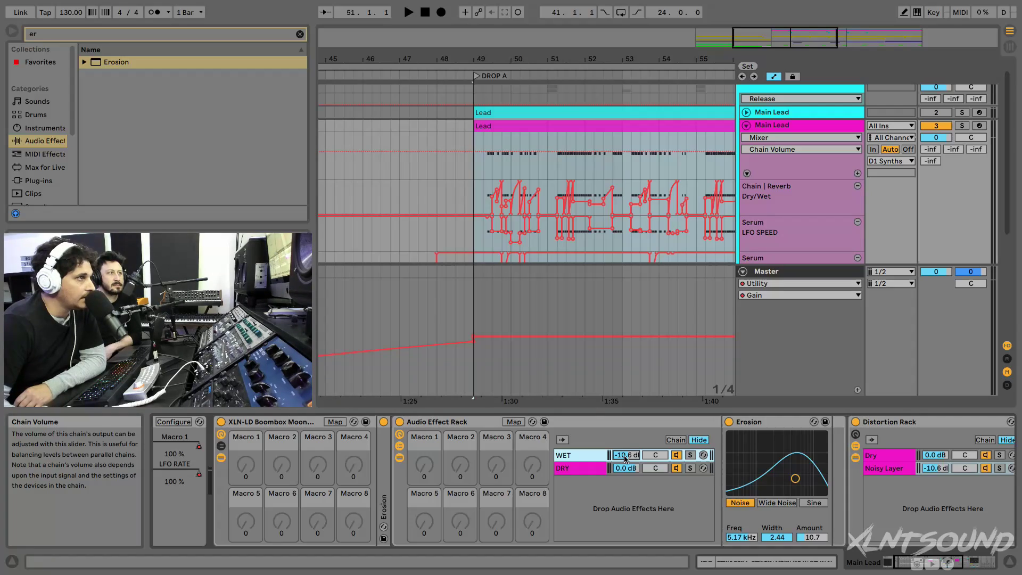
{"action": "left_click", "coordinate": [771, 420]}
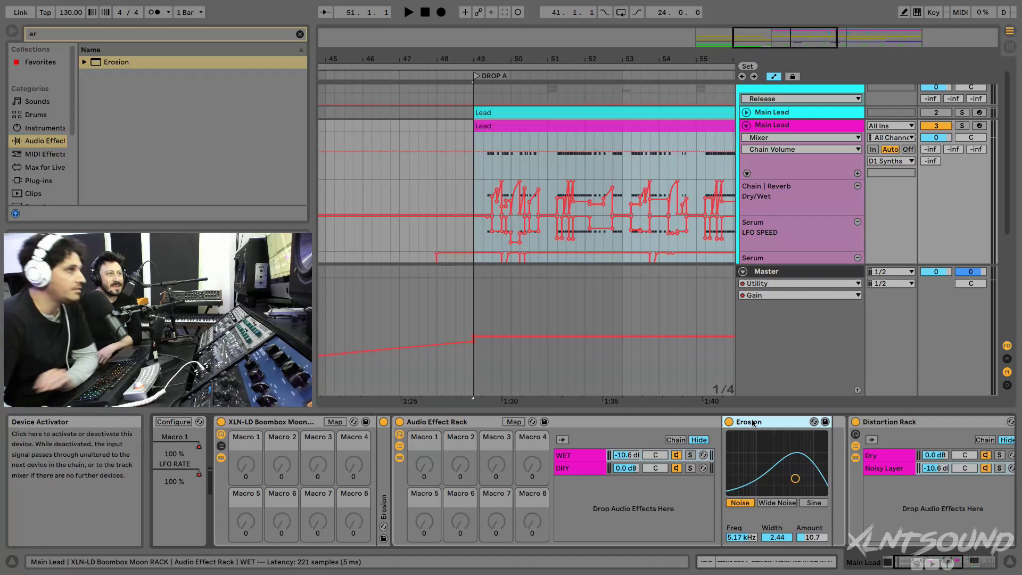
- Turn off the original Distortion Rack and play the lead through the new WET/DRY rack
{"action": "left_click", "coordinate": [856, 422]}
{"action": "key", "text": "space"}
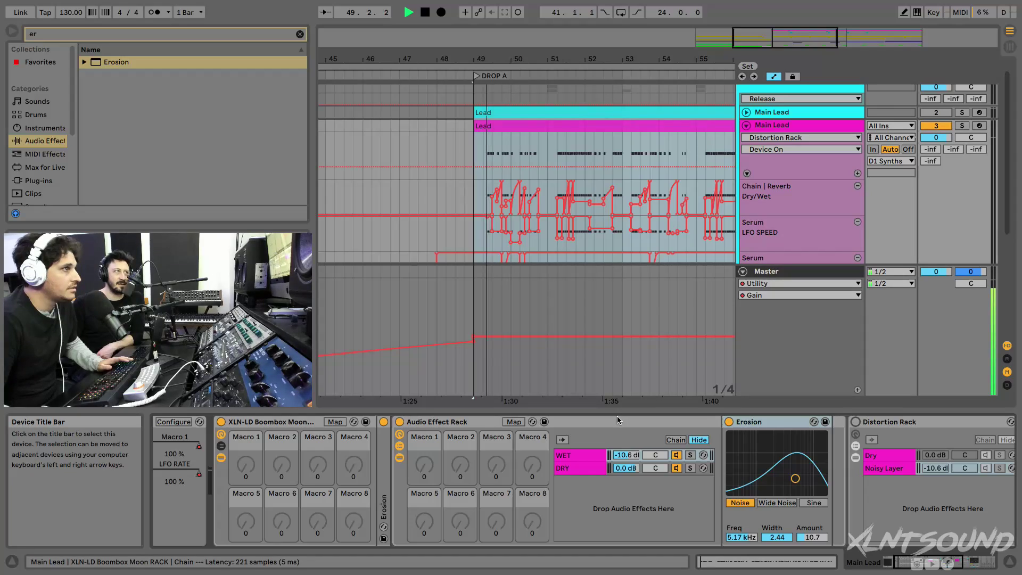
{"action": "scroll", "coordinate": [839, 426], "scroll_direction": "right", "scroll_amount": 5}
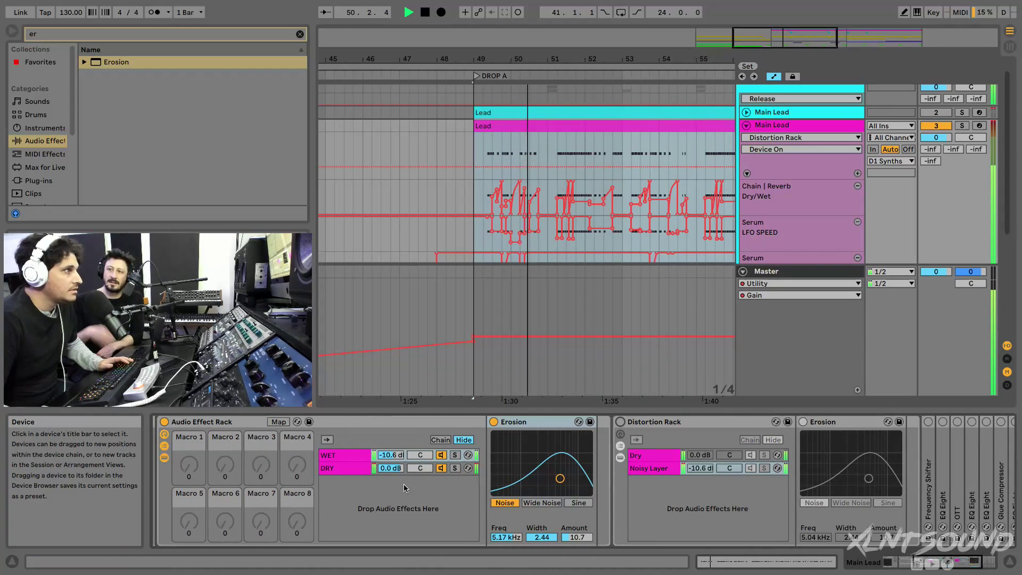
{"action": "key", "text": "space"}
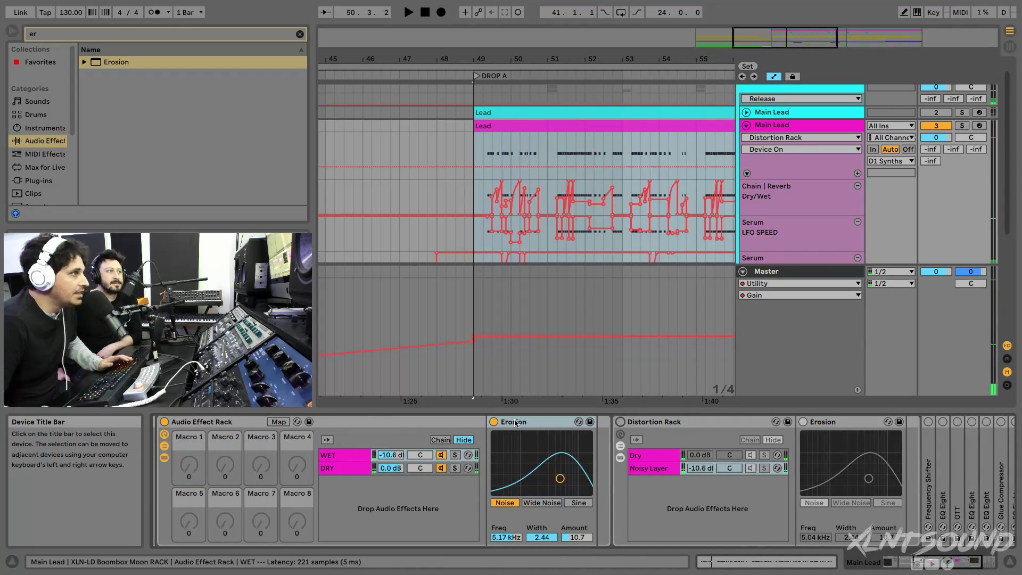
- Collapse the new Audio Effect Rack and delete the original Distortion Rack with its Dry and Noisy Layer chains
{"action": "double_click", "coordinate": [229, 421]}
{"action": "left_click", "coordinate": [251, 426]}
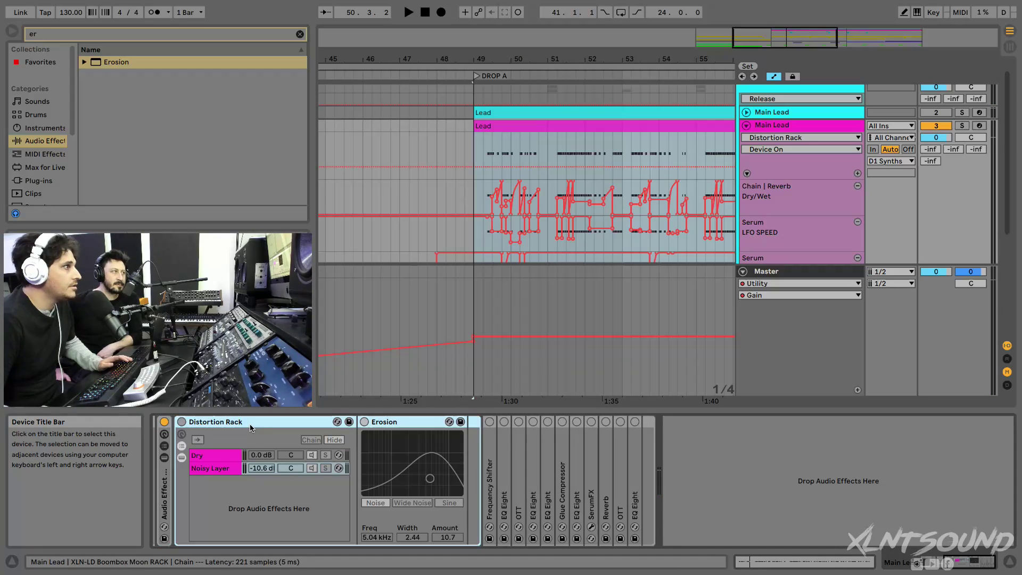
{"action": "scroll", "coordinate": [251, 426], "scroll_direction": "left", "scroll_amount": 4}
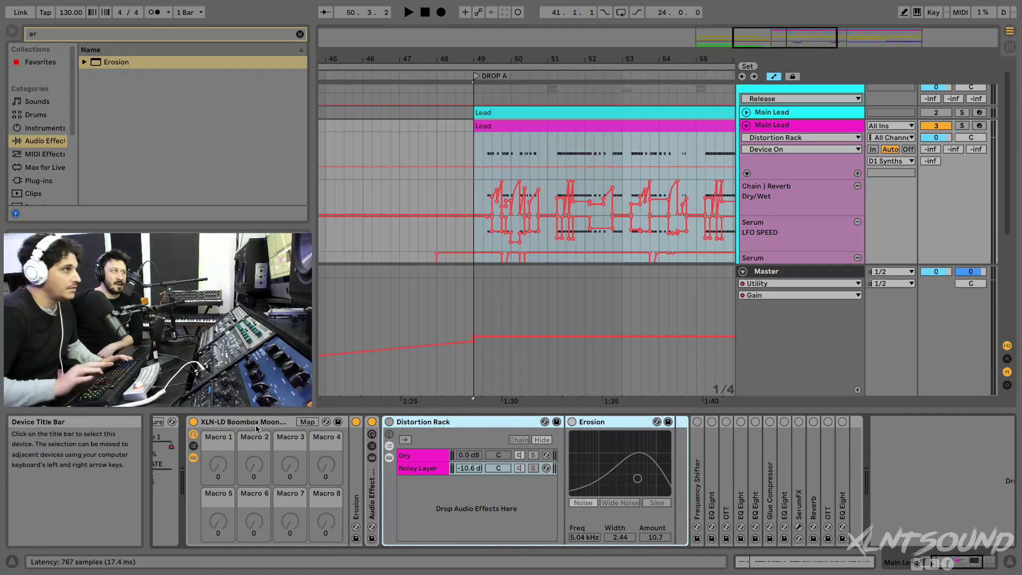
{"action": "key", "text": "Delete"}
- Expand and turn on the Frequency Shifter, and play the drop to hear its effect on the lead
{"action": "double_click", "coordinate": [393, 476]}
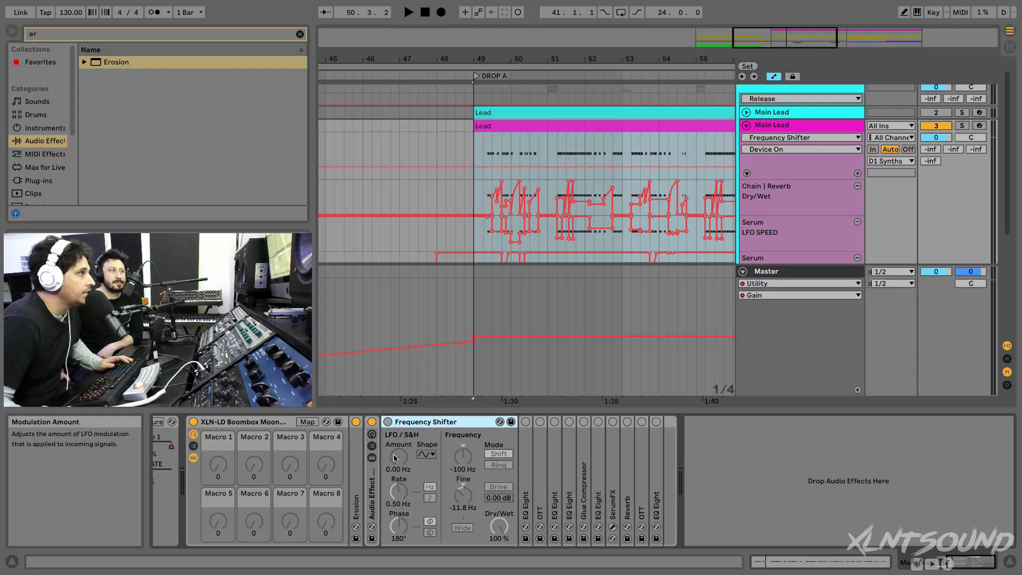
{"action": "left_click", "coordinate": [389, 422]}
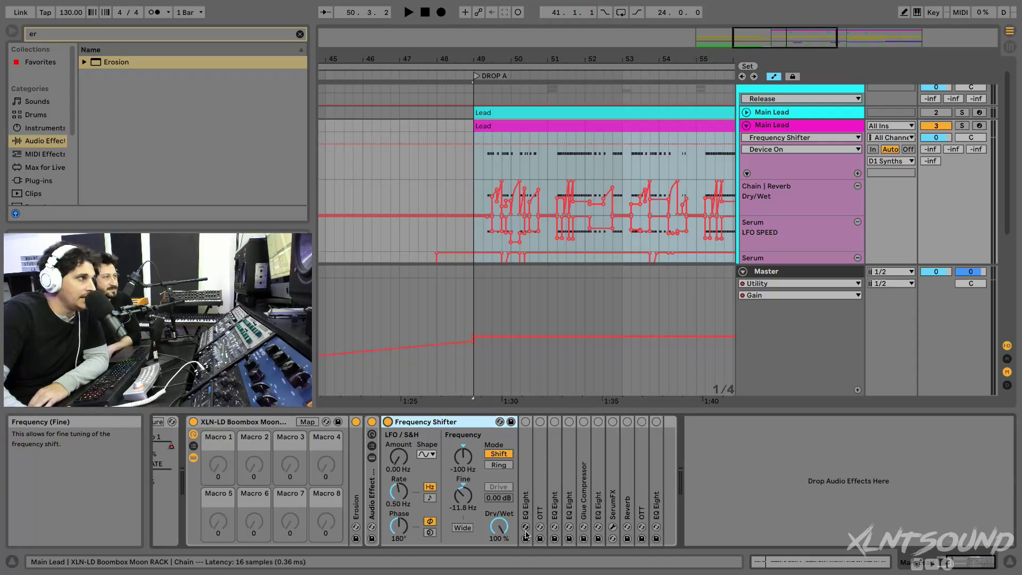
{"action": "key", "text": "space"}
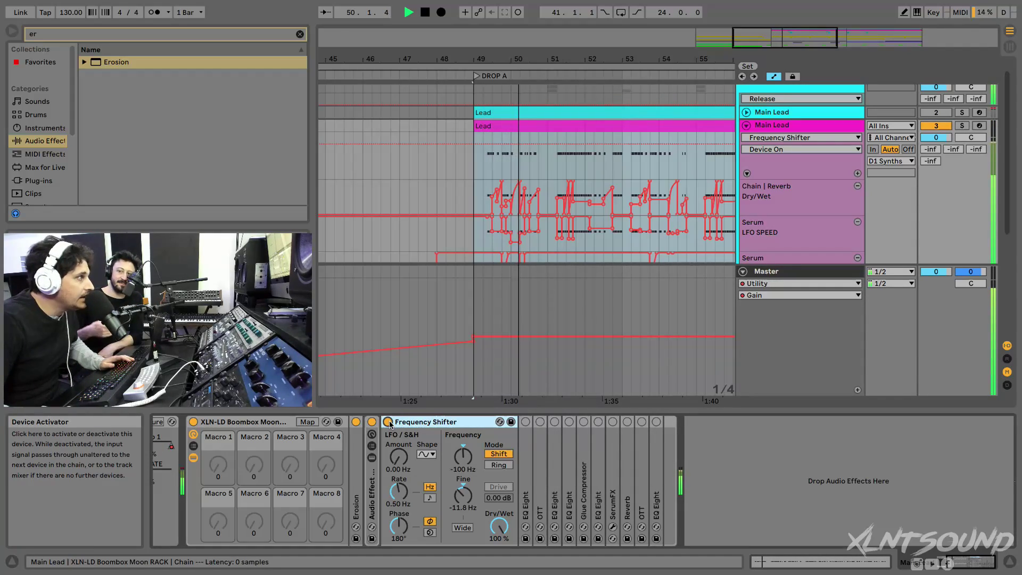
{"action": "key", "text": "space"}
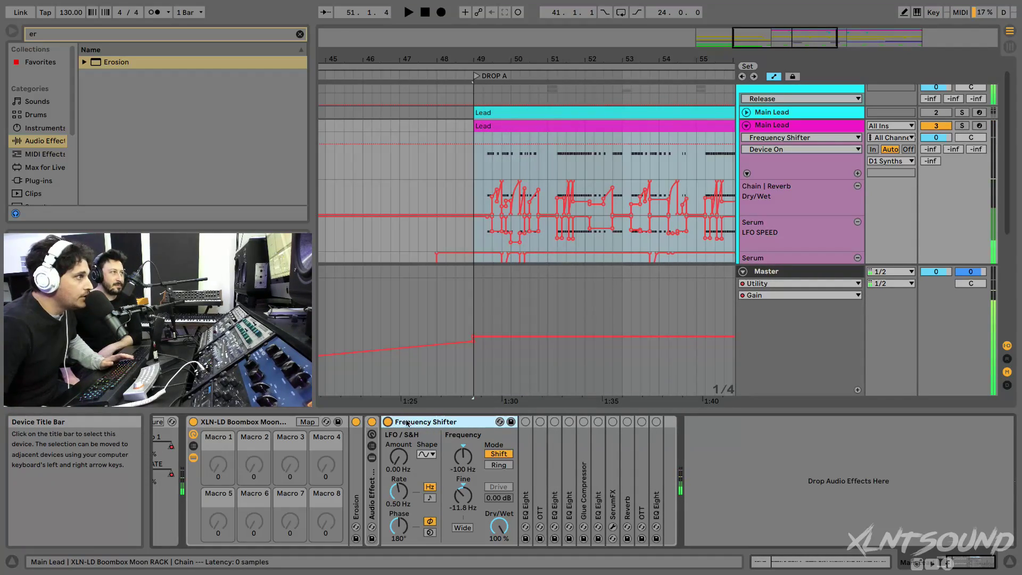
{"action": "key", "text": "space"}
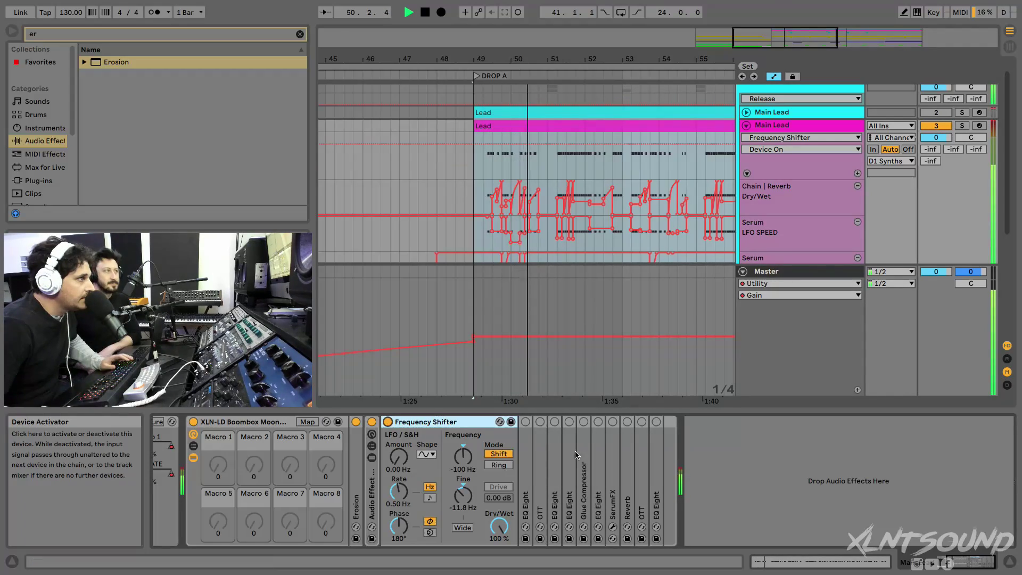
{"action": "key", "text": "space"}
- Collapse the Frequency Shifter, turn on the EQ Eight that follows it and select that EQ's band 3
{"action": "double_click", "coordinate": [530, 473]}
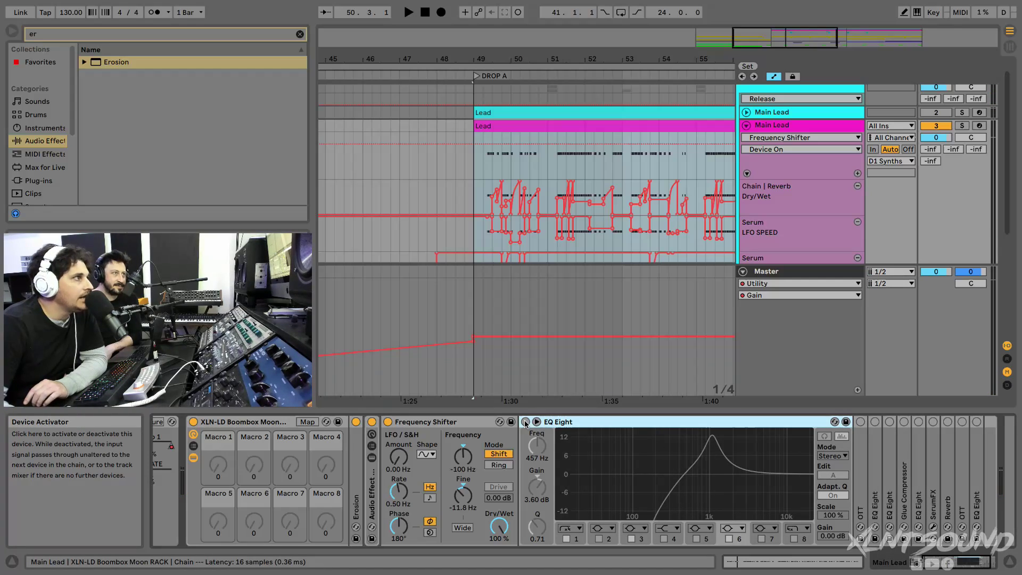
{"action": "double_click", "coordinate": [463, 423]}
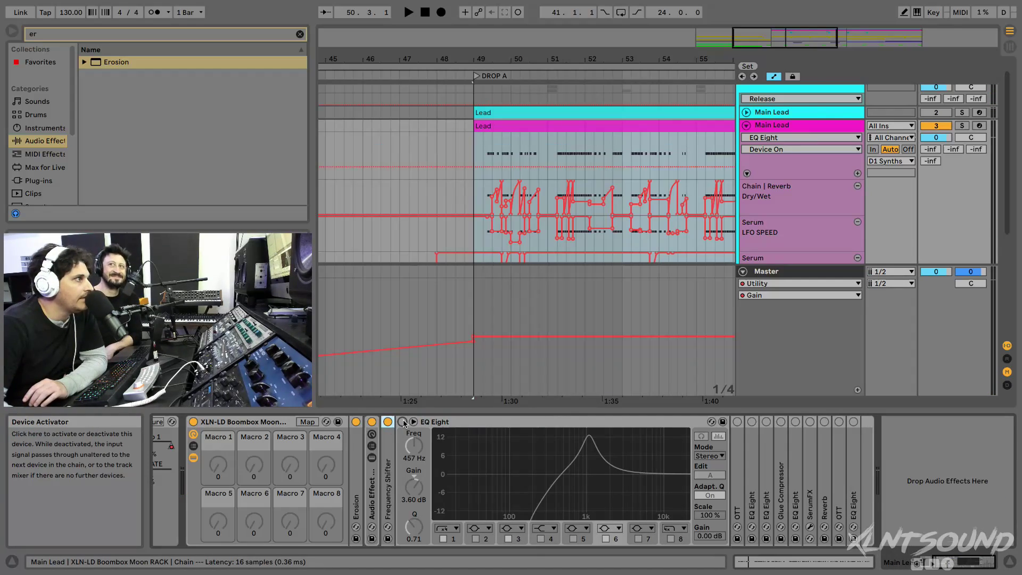
{"action": "left_click", "coordinate": [403, 422]}
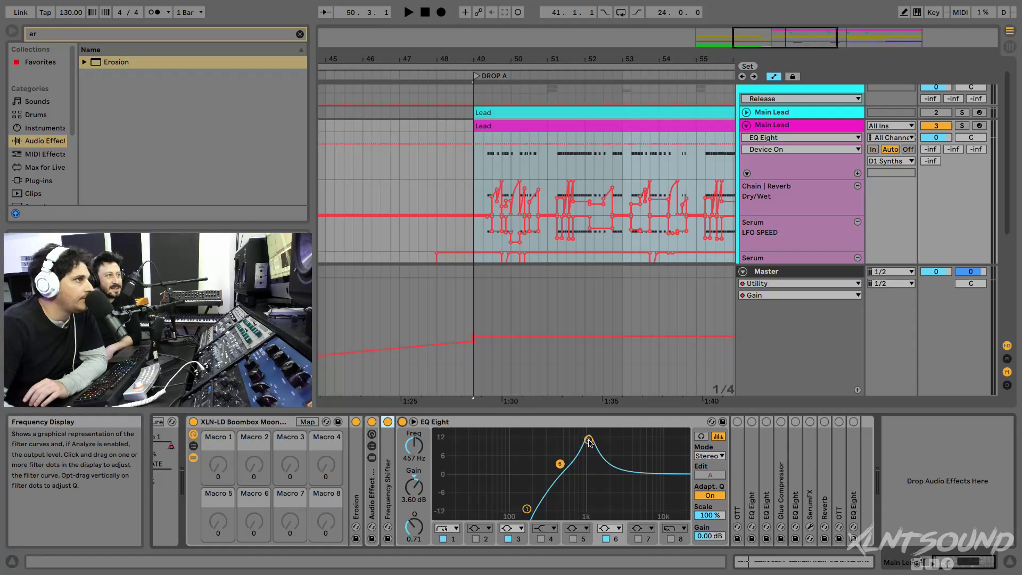
{"action": "left_click", "coordinate": [589, 441]}
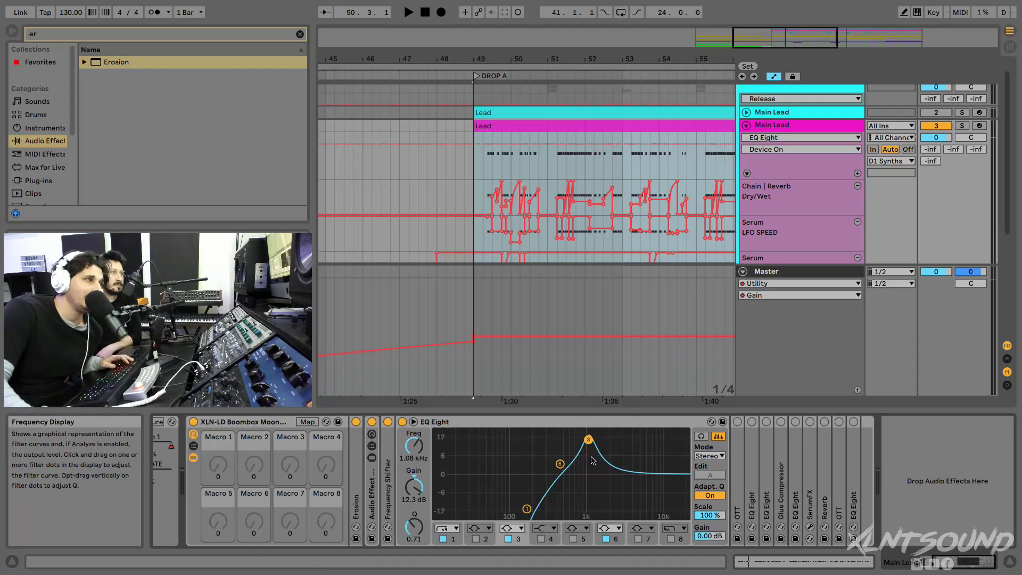
- Play the lead while switching the EQ Eight's band 3 off and back on to compare the sound
{"action": "key", "text": "space"}
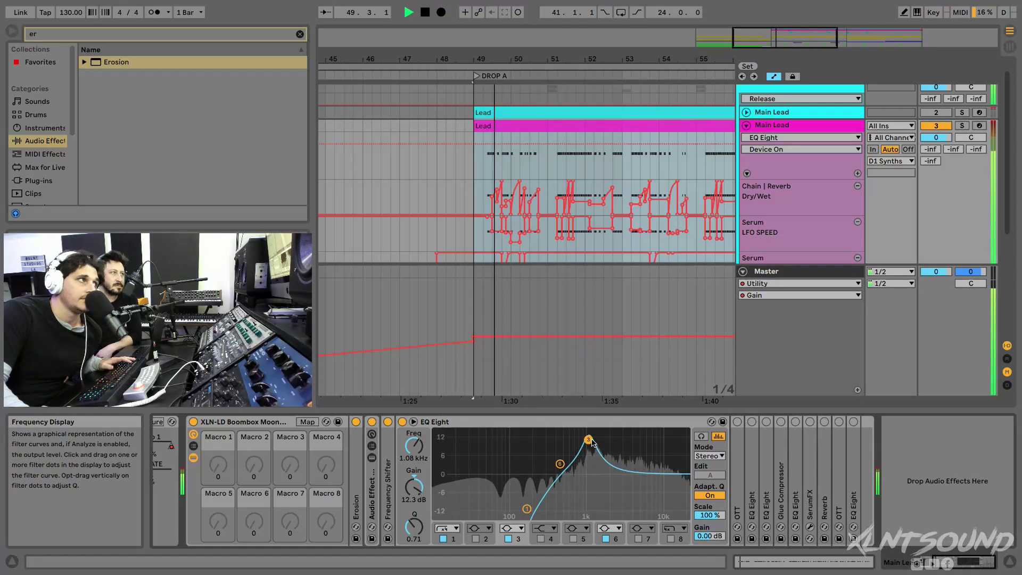
{"action": "left_click", "coordinate": [508, 539]}
{"action": "left_click", "coordinate": [508, 539]}
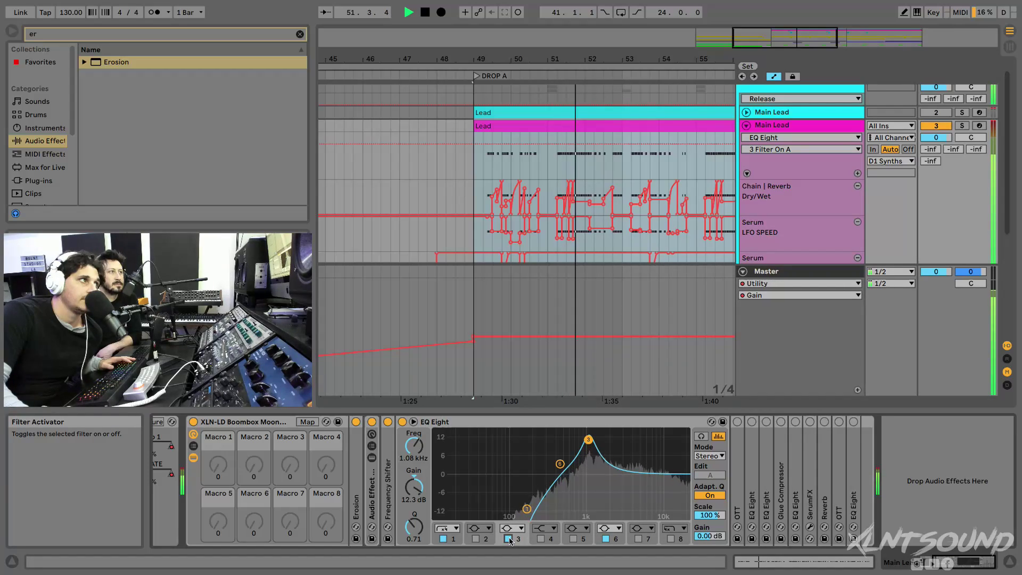
{"action": "key", "text": "space"}
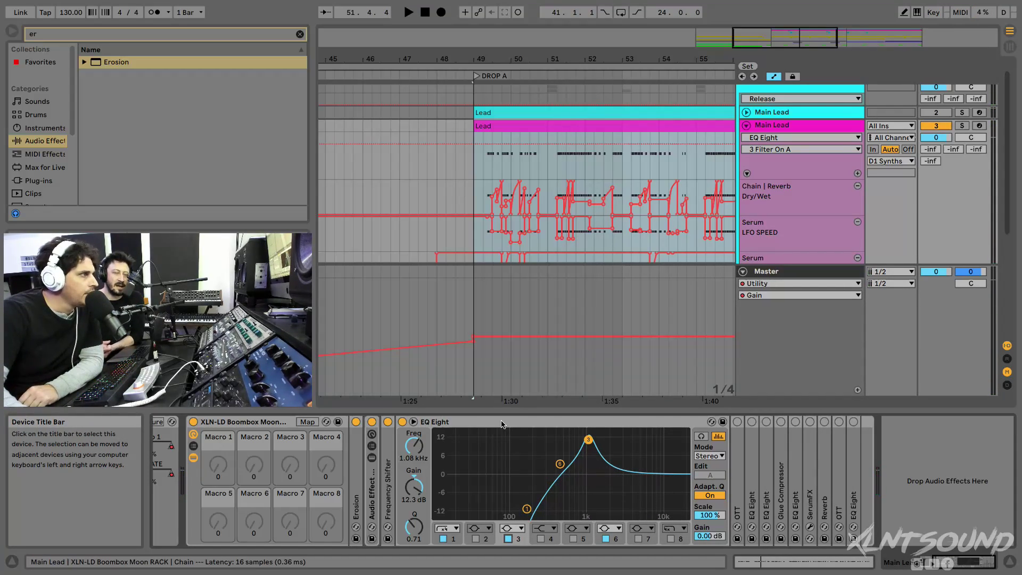
- Collapse the EQ Eight, expand and turn on the first OTT, and play the lead through it
{"action": "double_click", "coordinate": [502, 424]}
{"action": "double_click", "coordinate": [419, 477]}
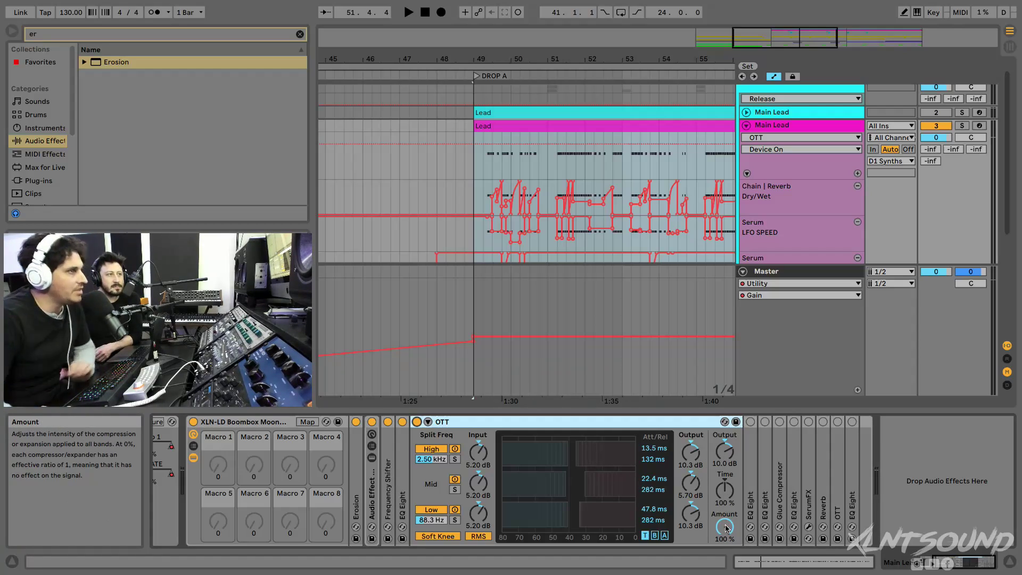
{"action": "key", "text": "space"}
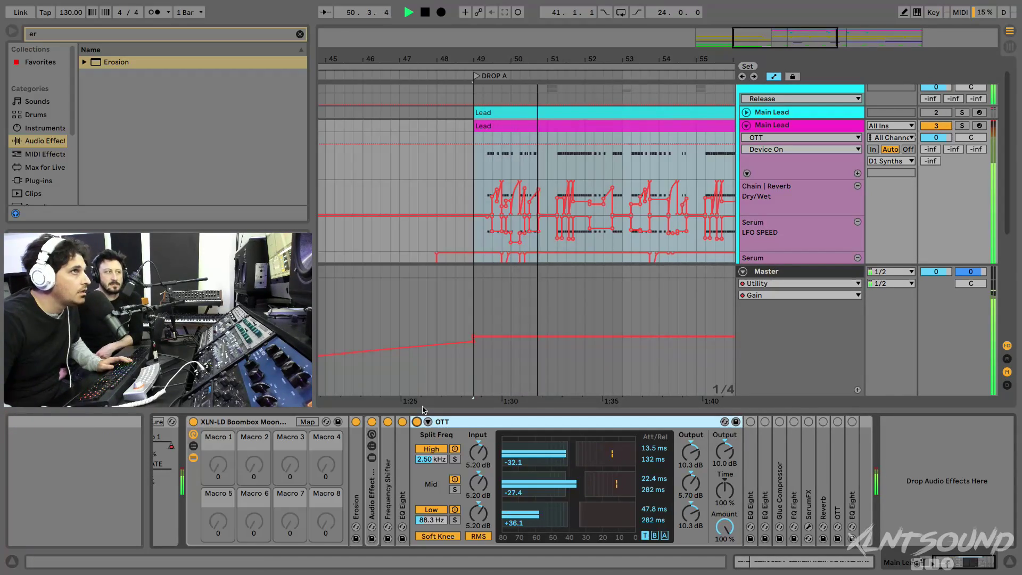
{"action": "key", "text": "space"}
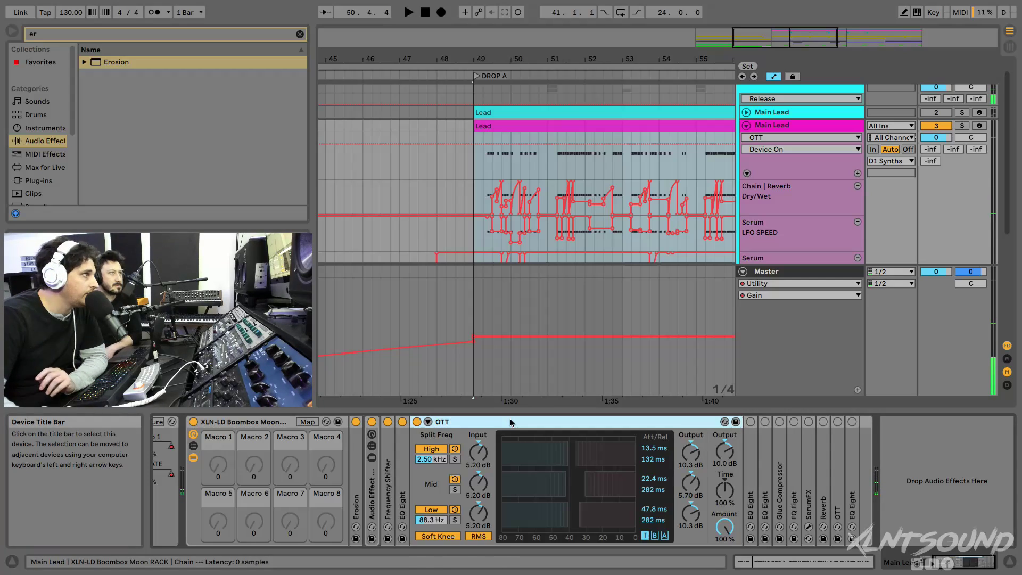
- Collapse the OTT, expand and turn on the EQ Eight after it, and play the lead briefly
{"action": "double_click", "coordinate": [445, 421]}
{"action": "double_click", "coordinate": [430, 468]}
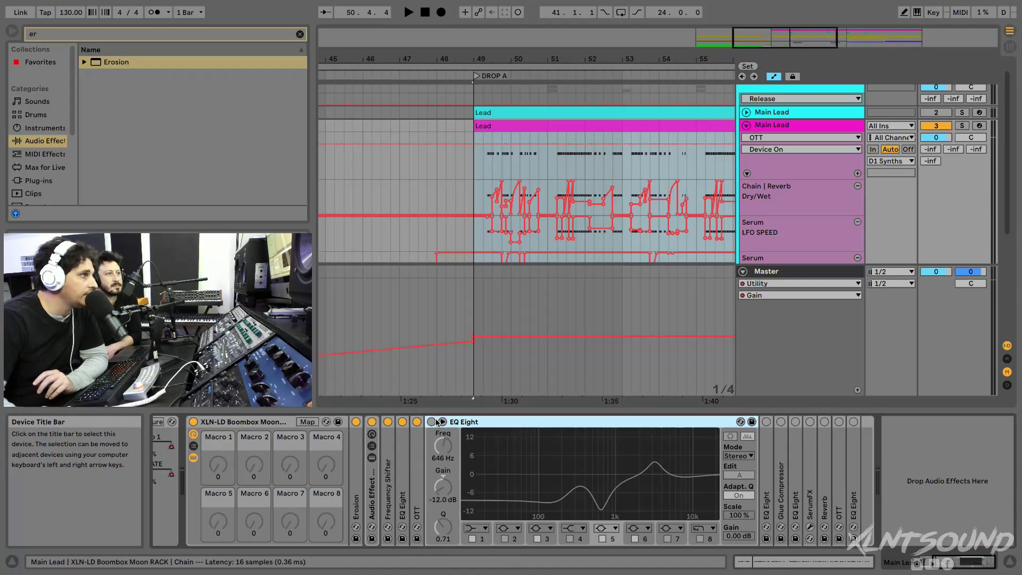
{"action": "left_click", "coordinate": [435, 422]}
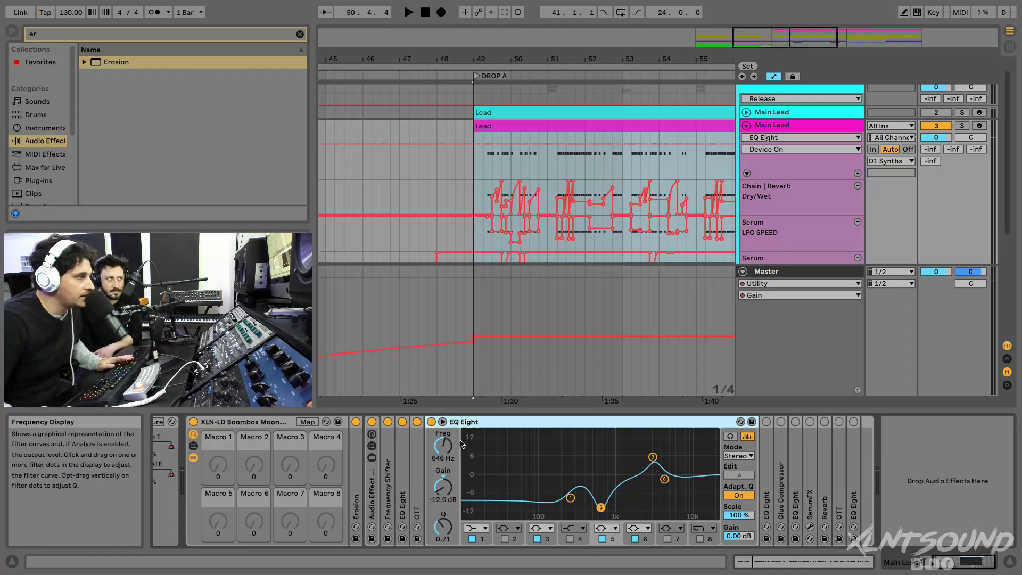
{"action": "key", "text": "space"}
{"action": "key", "text": "space"}
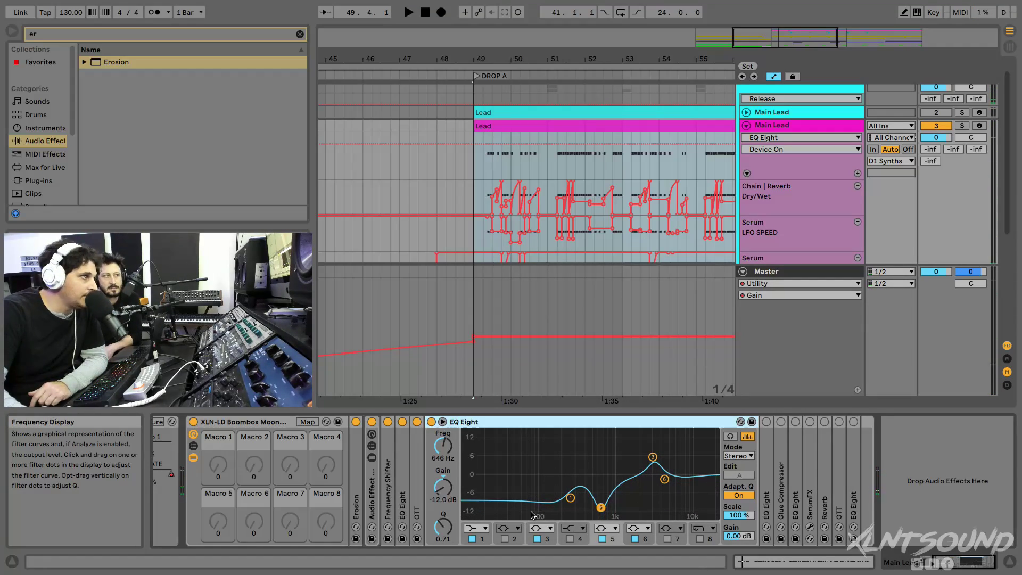
- Examine the frequency, gain and Q of this EQ Eight's bands 1, 5, 3 and 6, and play the lead through it
{"action": "left_click", "coordinate": [569, 500]}
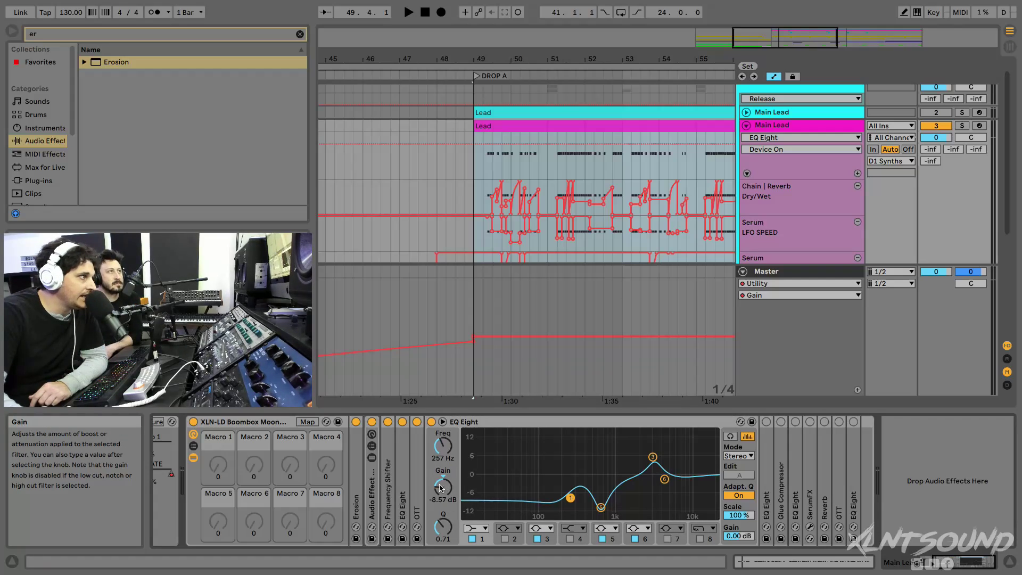
{"action": "left_click", "coordinate": [601, 508]}
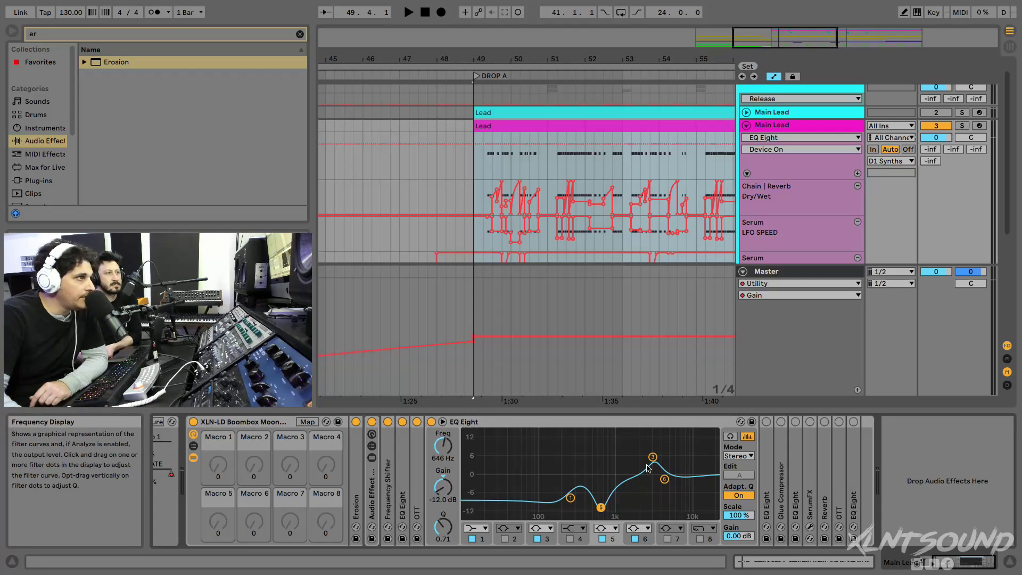
{"action": "left_click", "coordinate": [652, 457]}
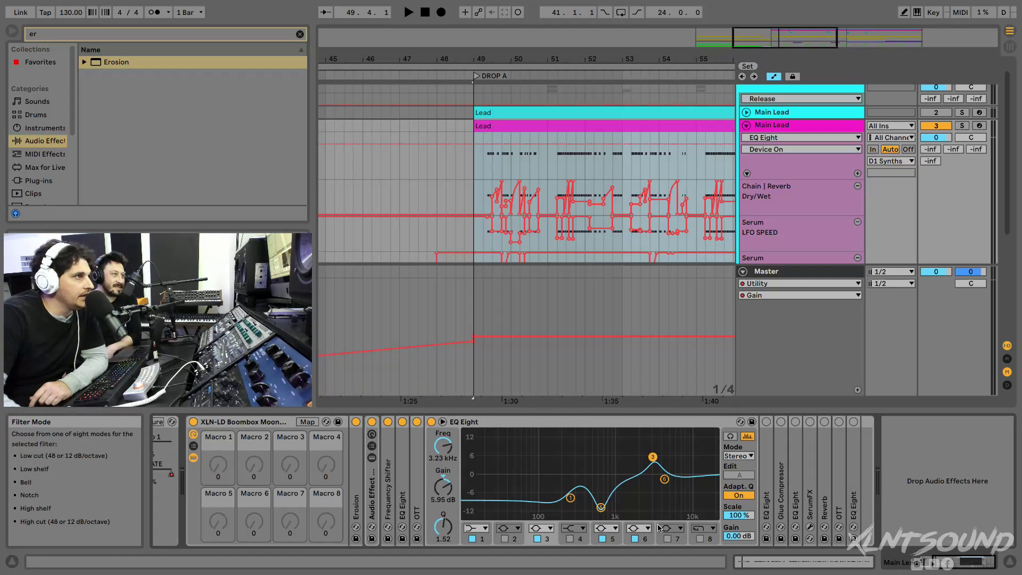
{"action": "left_click", "coordinate": [665, 480]}
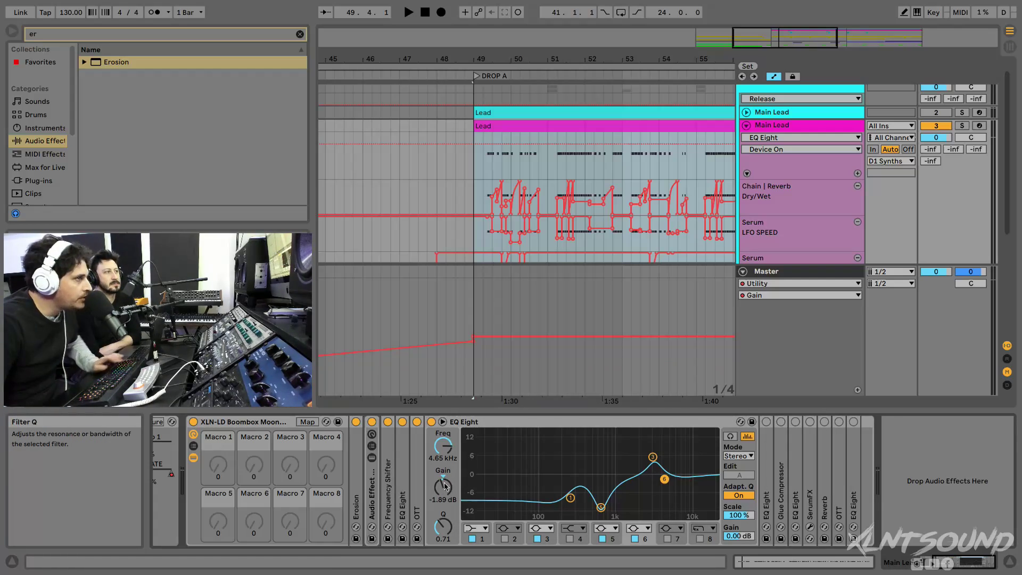
{"action": "key", "text": "space"}
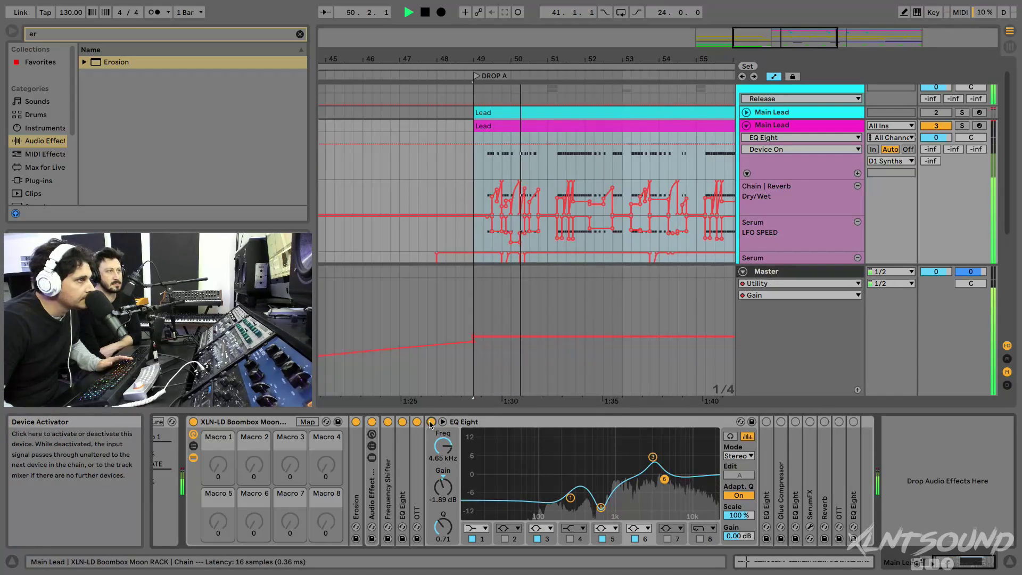
{"action": "key", "text": "space"}
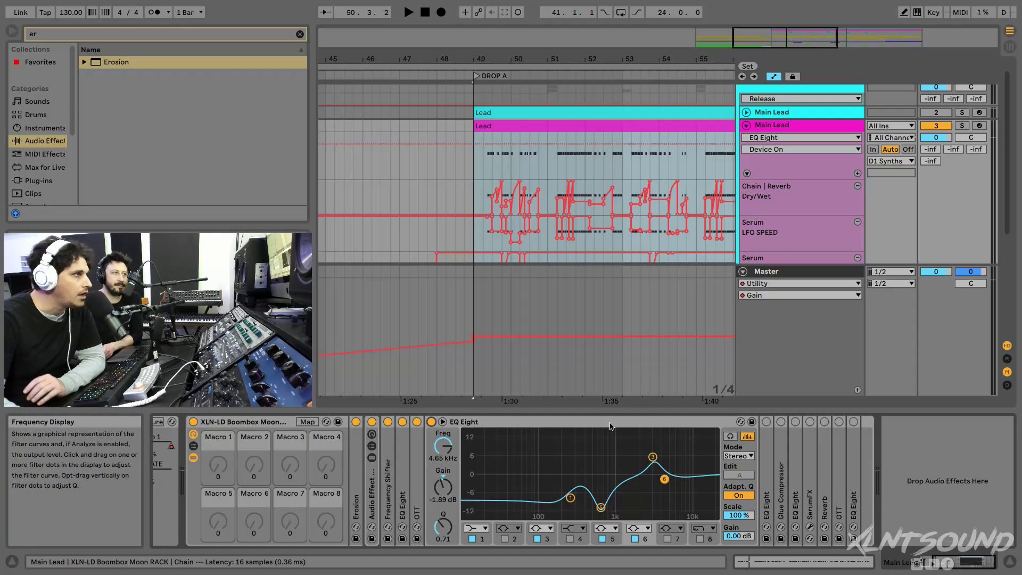
- Collapse this EQ Eight, turn on the one before the Glue Compressor and check its band 5 and band 3 settings
{"action": "double_click", "coordinate": [586, 422]}
{"action": "double_click", "coordinate": [447, 464]}
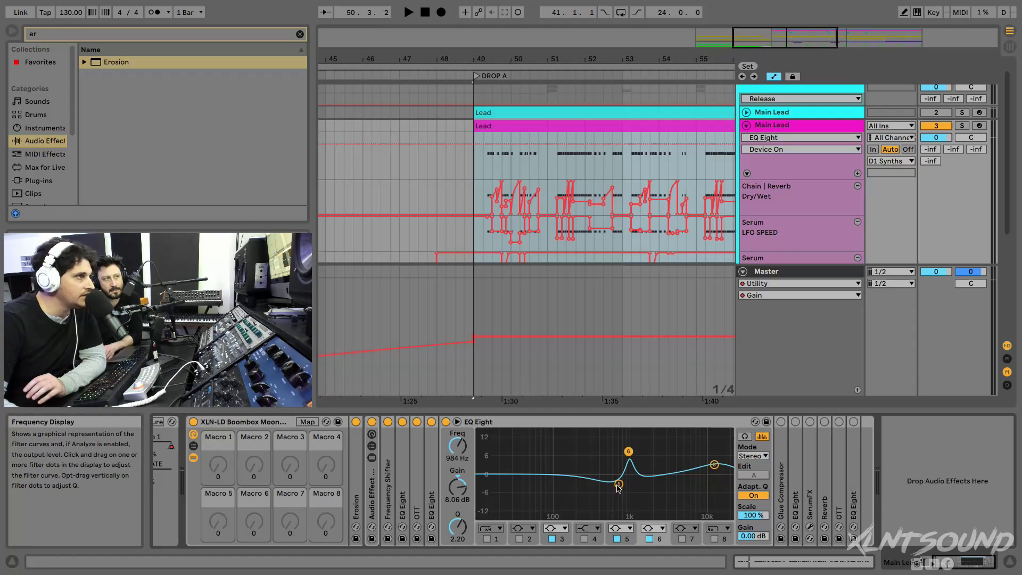
{"action": "left_click", "coordinate": [618, 484]}
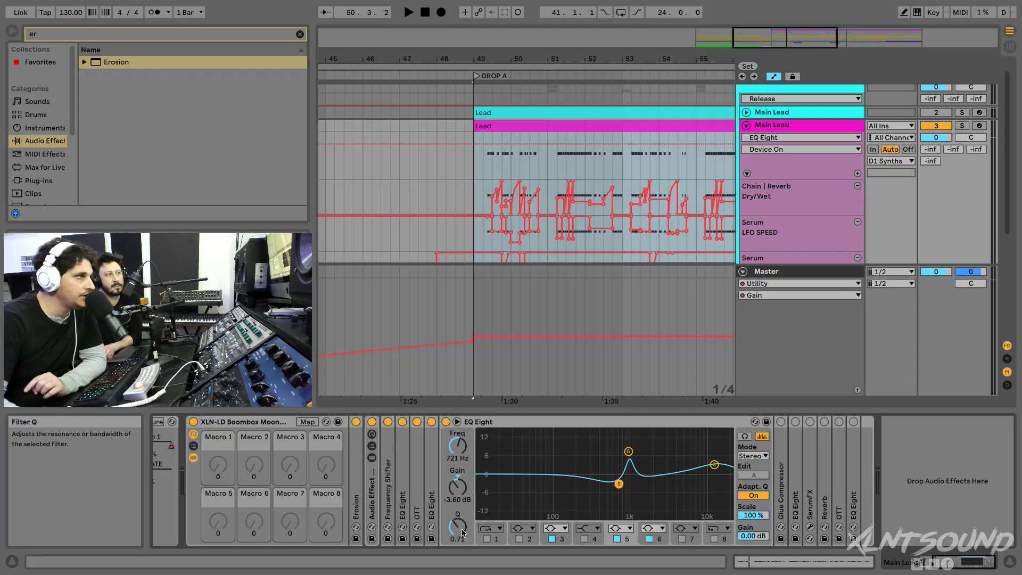
{"action": "left_click", "coordinate": [715, 464]}
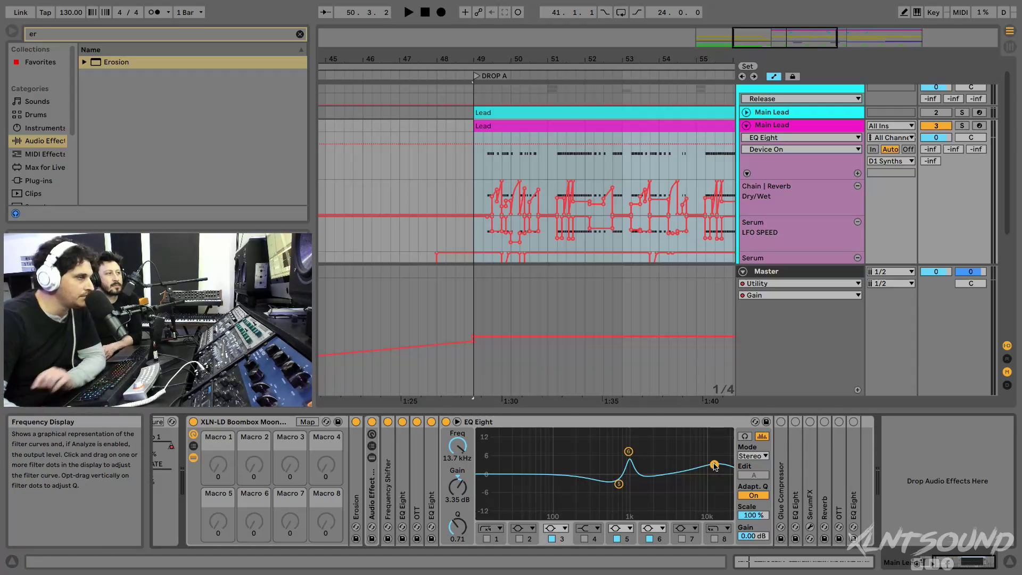
- Play the lead through the EQ Eight before the Glue Compressor and collapse that EQ
{"action": "key", "text": "space"}
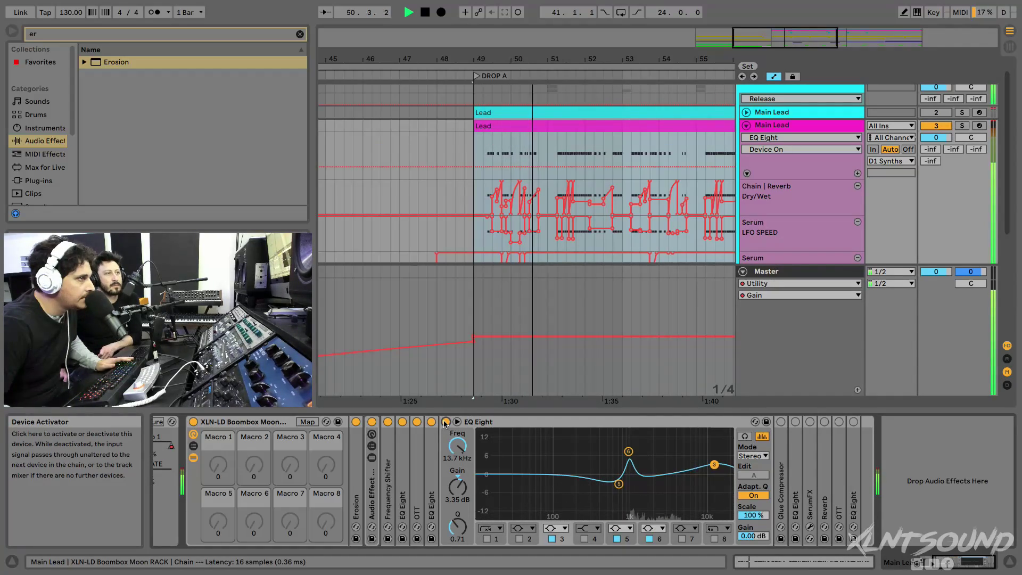
{"action": "key", "text": "space"}
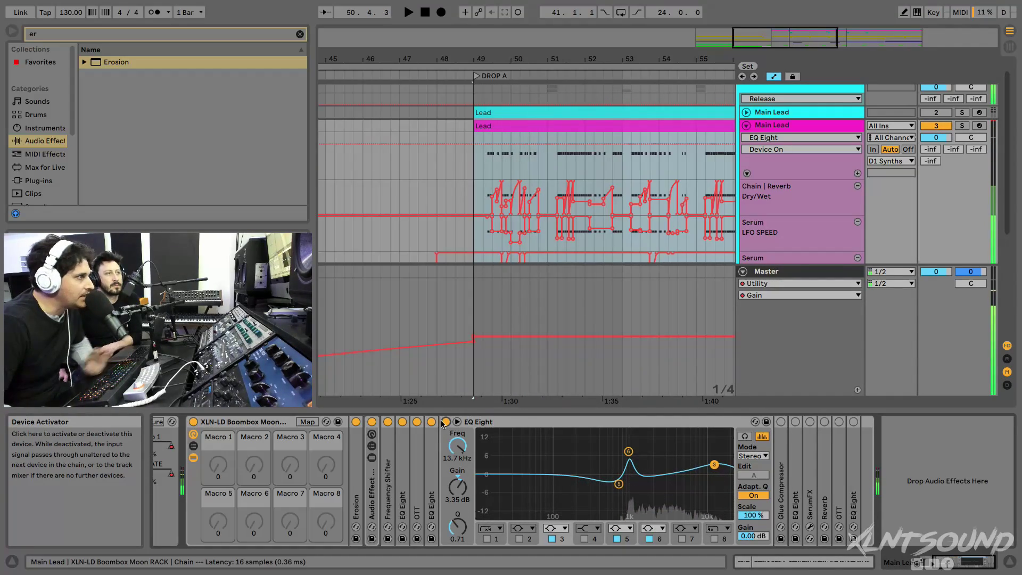
{"action": "double_click", "coordinate": [525, 422]}
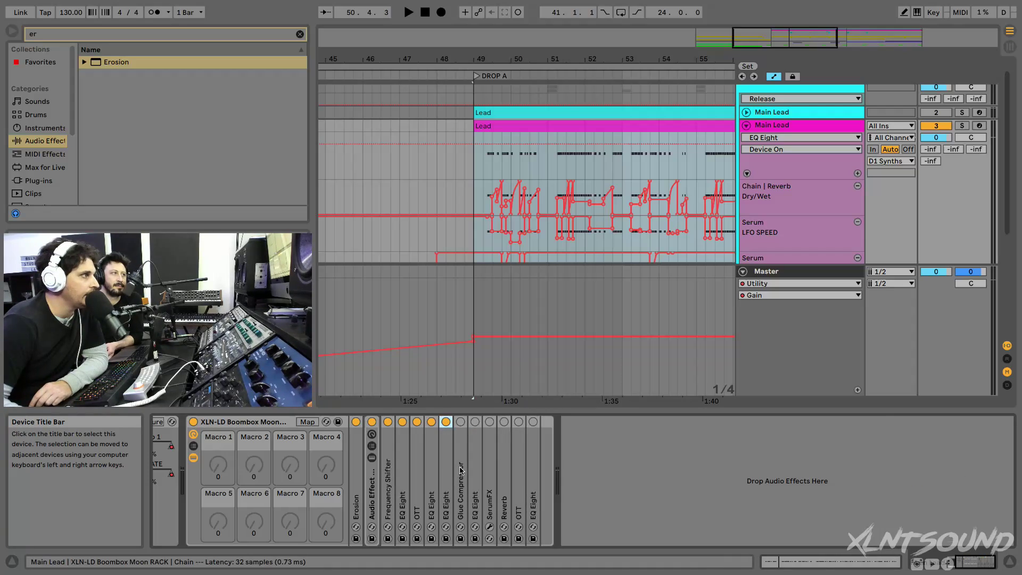
- Expand and turn on the Glue Compressor, play the lead through it, and collapse the device
{"action": "double_click", "coordinate": [459, 426]}
{"action": "left_click", "coordinate": [460, 422]}
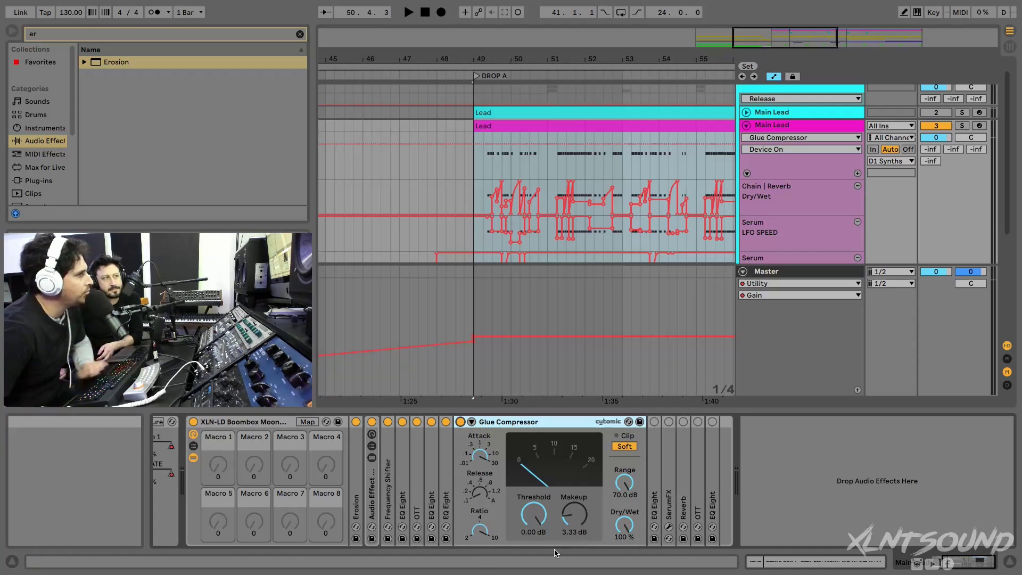
{"action": "key", "text": "space"}
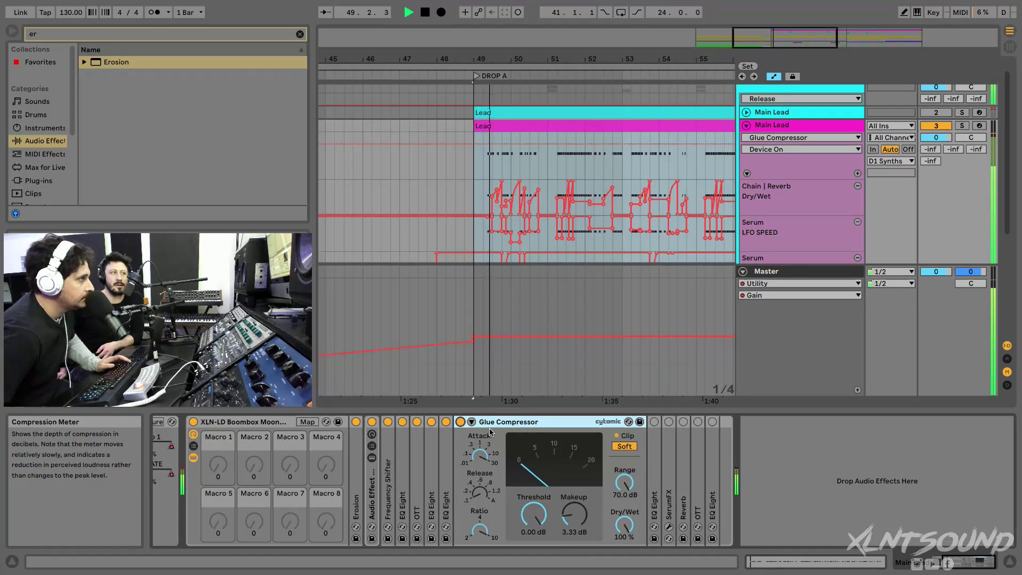
{"action": "key", "text": "space"}
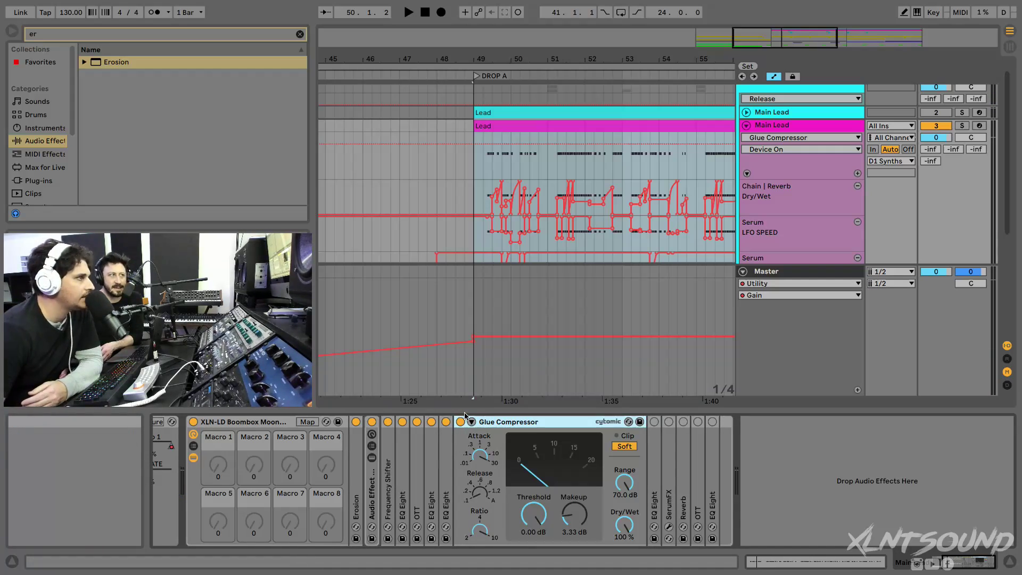
{"action": "double_click", "coordinate": [492, 423]}
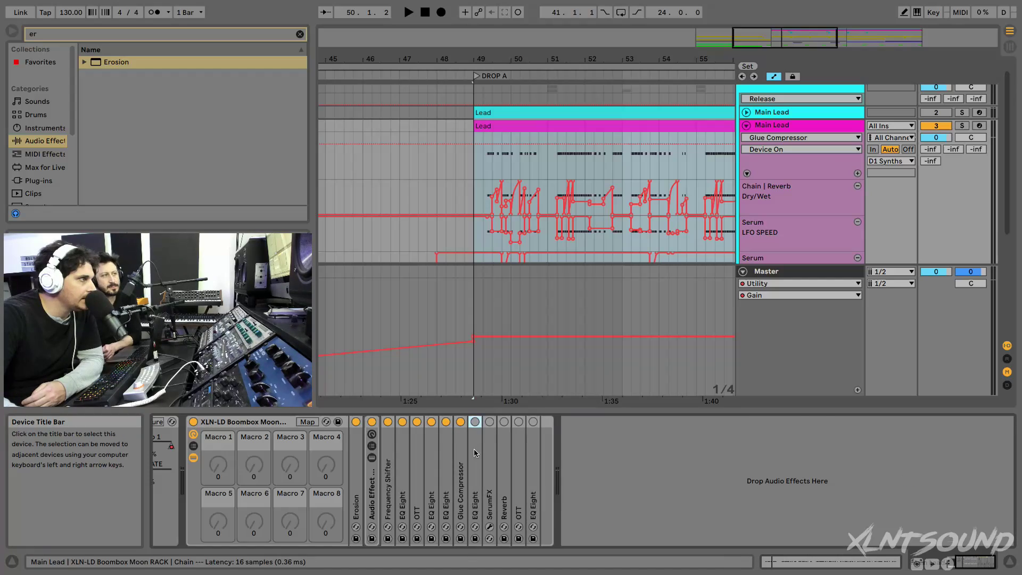
- Turn on the EQ Eight after the Glue Compressor, check its bands 1, 6 and 7, and collapse it
{"action": "double_click", "coordinate": [481, 423]}
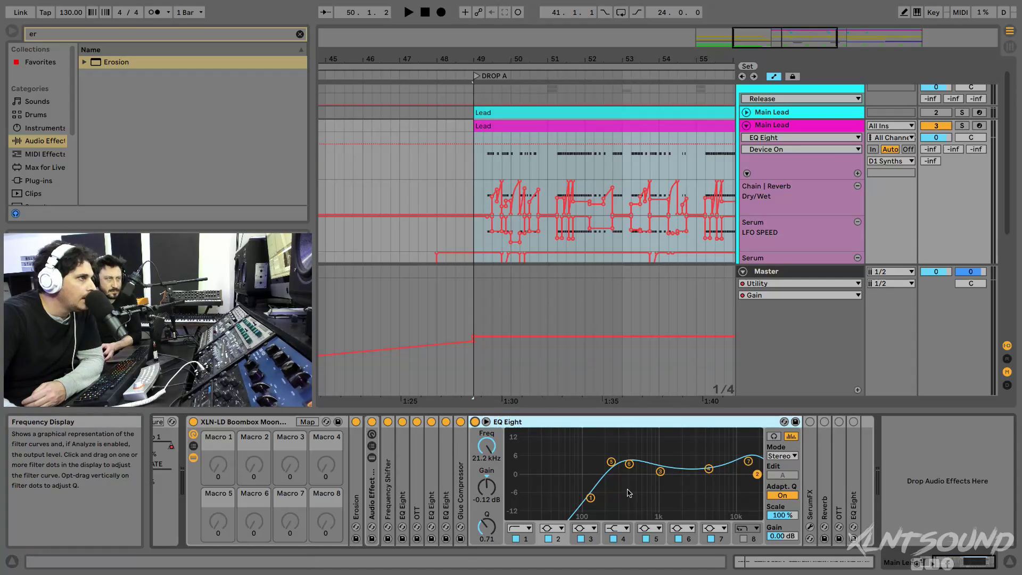
{"action": "left_click", "coordinate": [591, 499]}
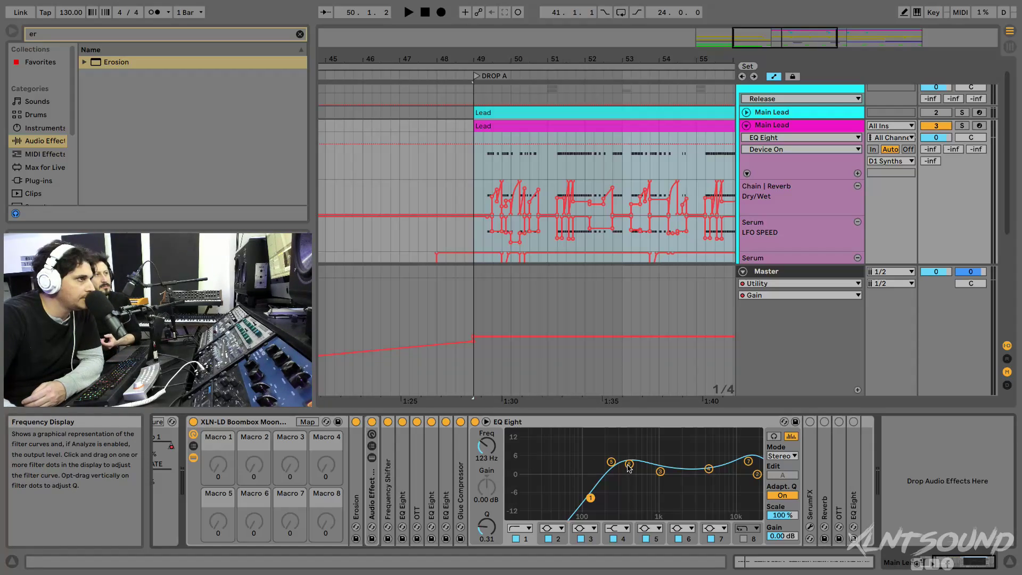
{"action": "left_click", "coordinate": [628, 464]}
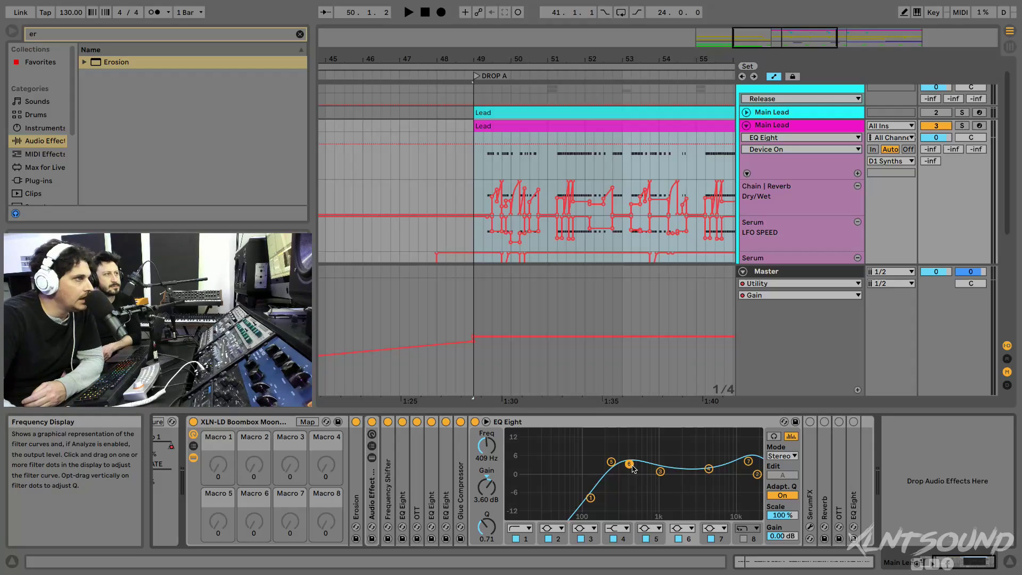
{"action": "left_click", "coordinate": [749, 463]}
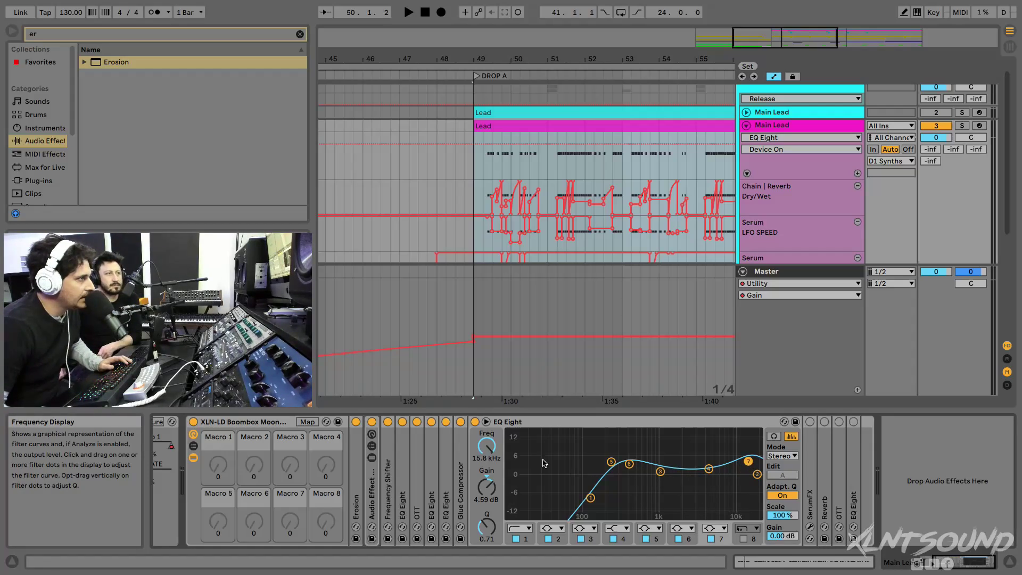
{"action": "double_click", "coordinate": [546, 423]}
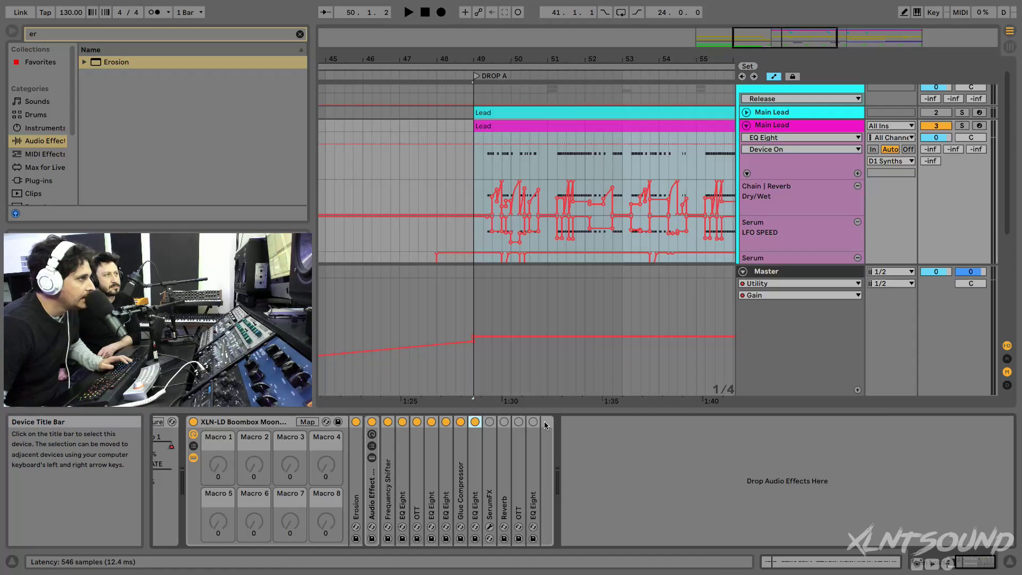
- Turn on SerumFX and open its interface to check the Hyper and Dimension mix amounts
{"action": "double_click", "coordinate": [489, 465]}
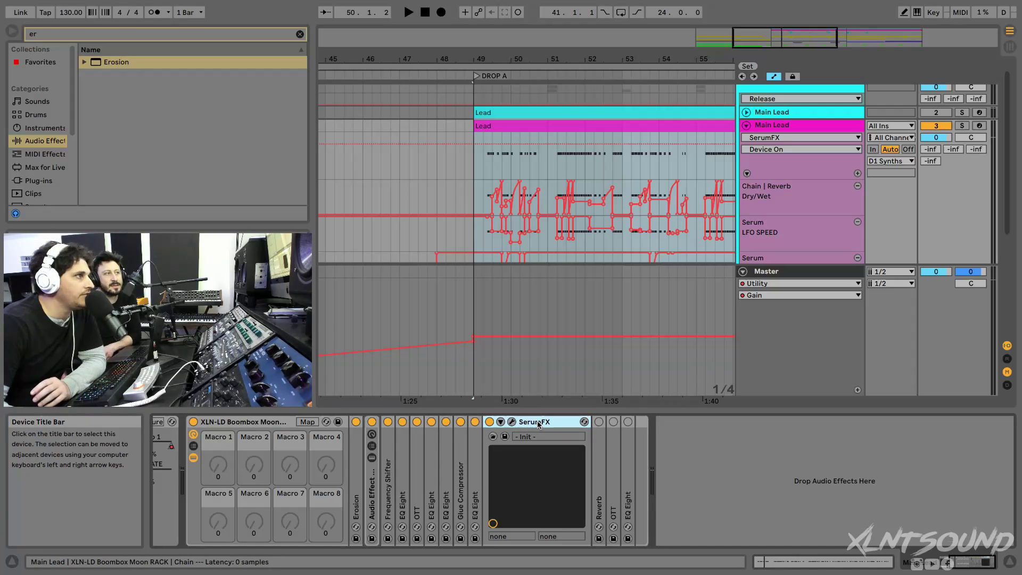
{"action": "left_click", "coordinate": [513, 422]}
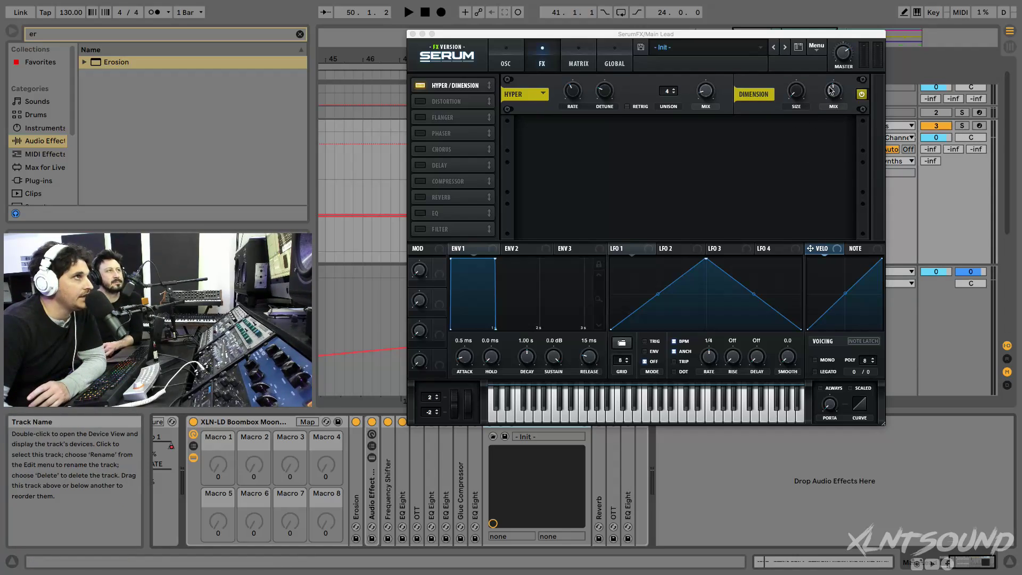
{"action": "left_click", "coordinate": [829, 94]}
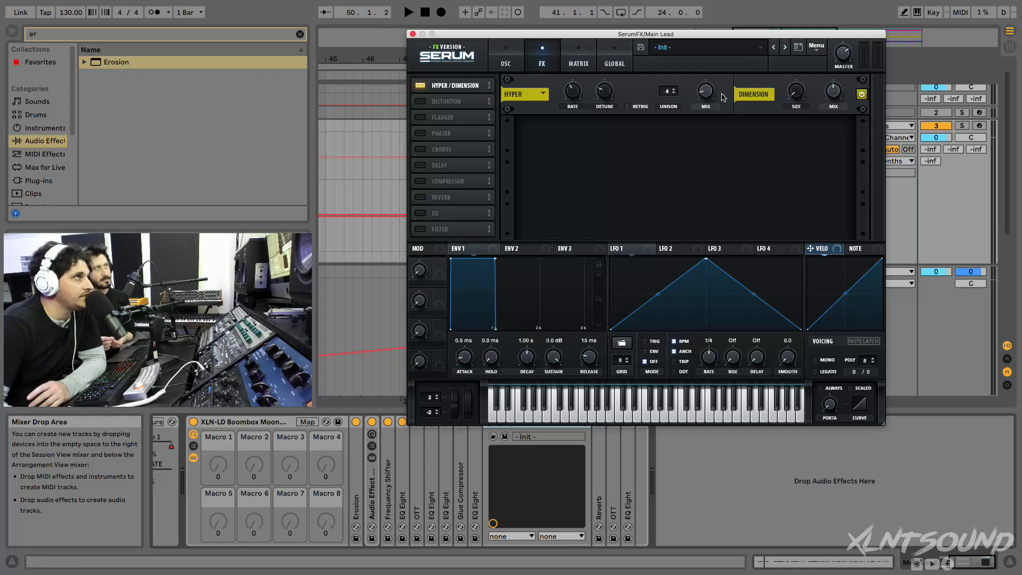
{"action": "mouse_move", "coordinate": [706, 94]}
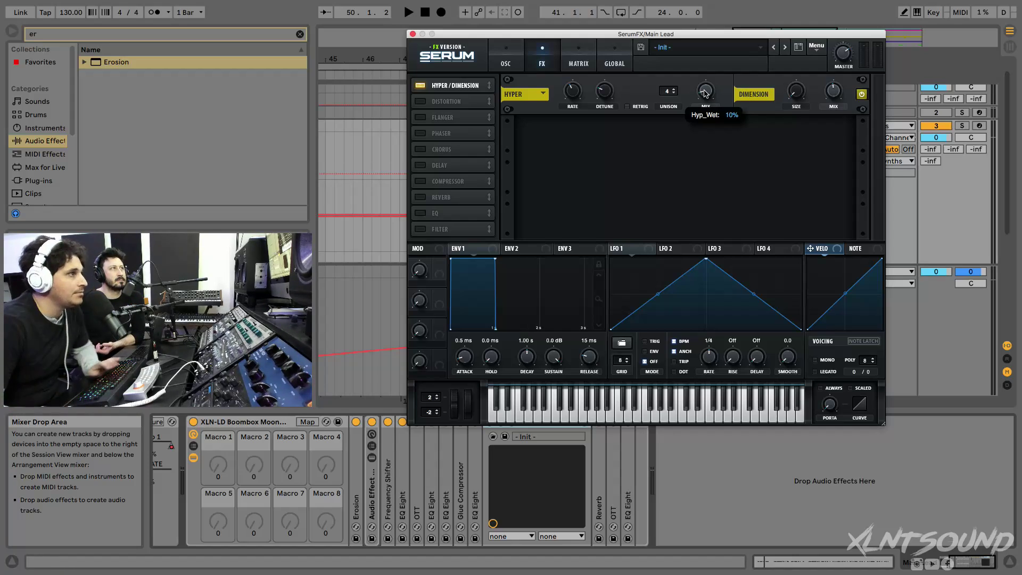
- Play the lead with SerumFX, toggling the device to compare, and close and collapse it
{"action": "key", "text": "space"}
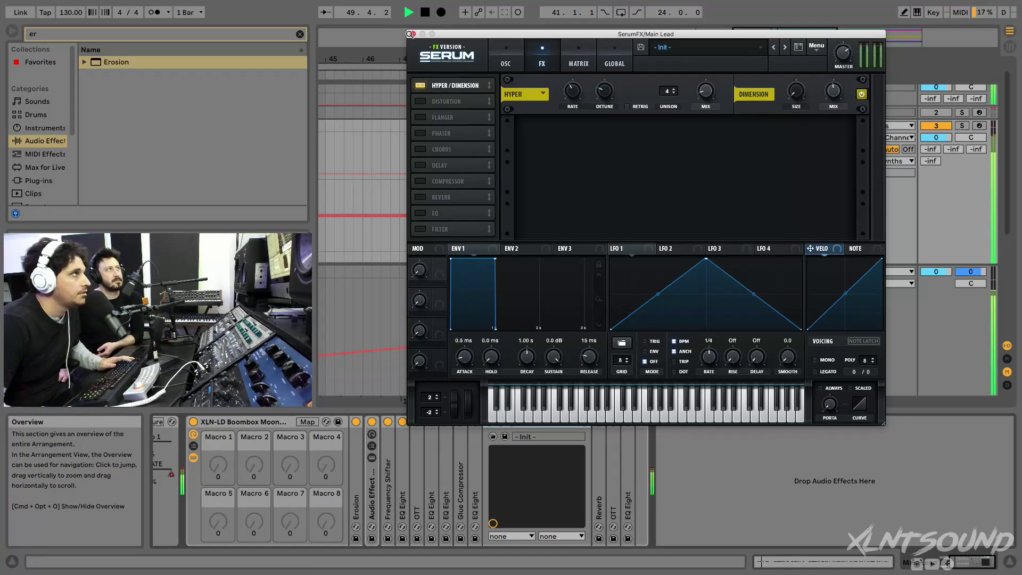
{"action": "left_click", "coordinate": [410, 35]}
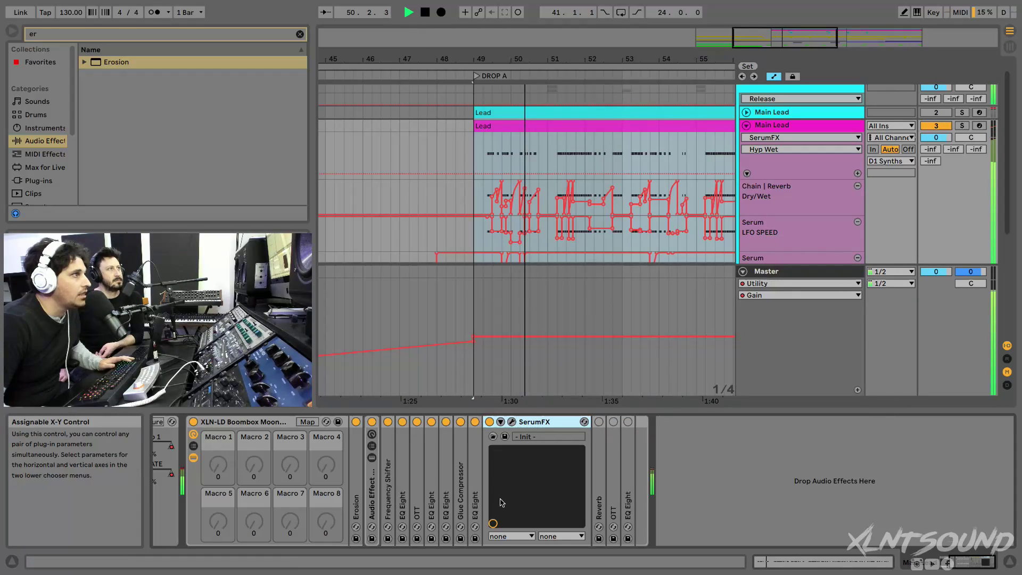
{"action": "left_click", "coordinate": [490, 422]}
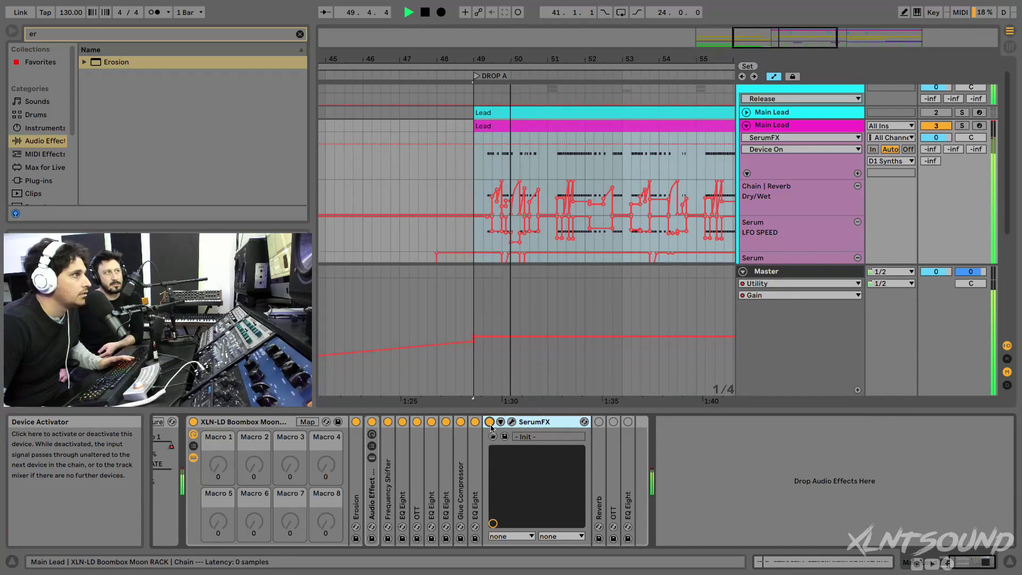
{"action": "key", "text": "space"}
{"action": "double_click", "coordinate": [548, 422]}
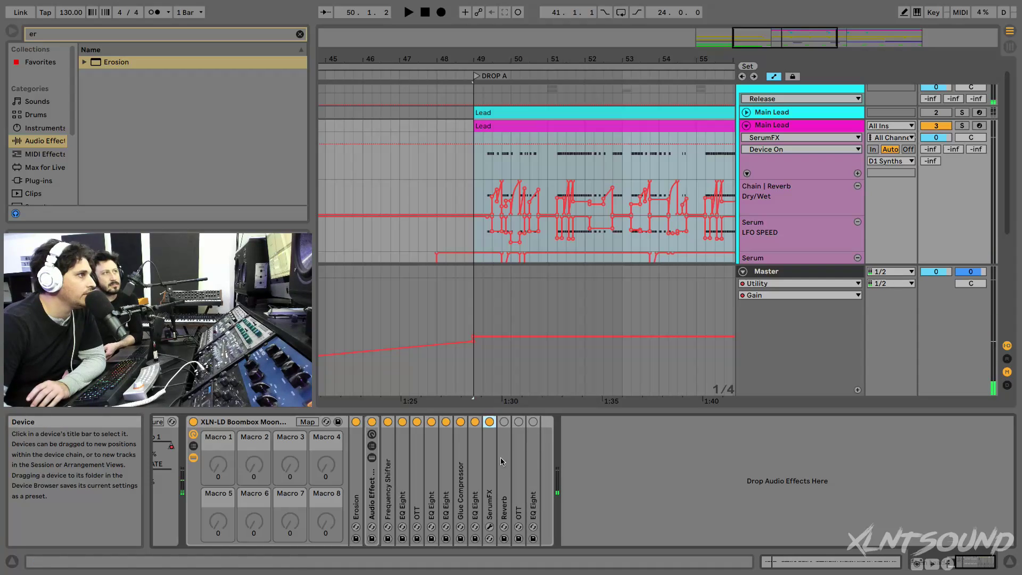
- Expand and turn on the Reverb after SerumFX and play the lead through it
{"action": "double_click", "coordinate": [504, 434]}
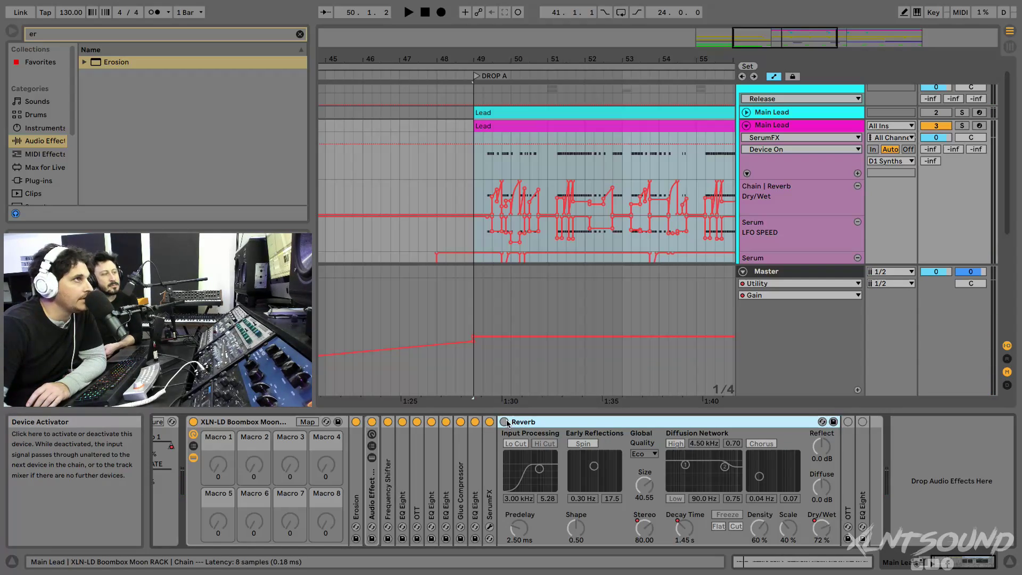
{"action": "left_click", "coordinate": [505, 421]}
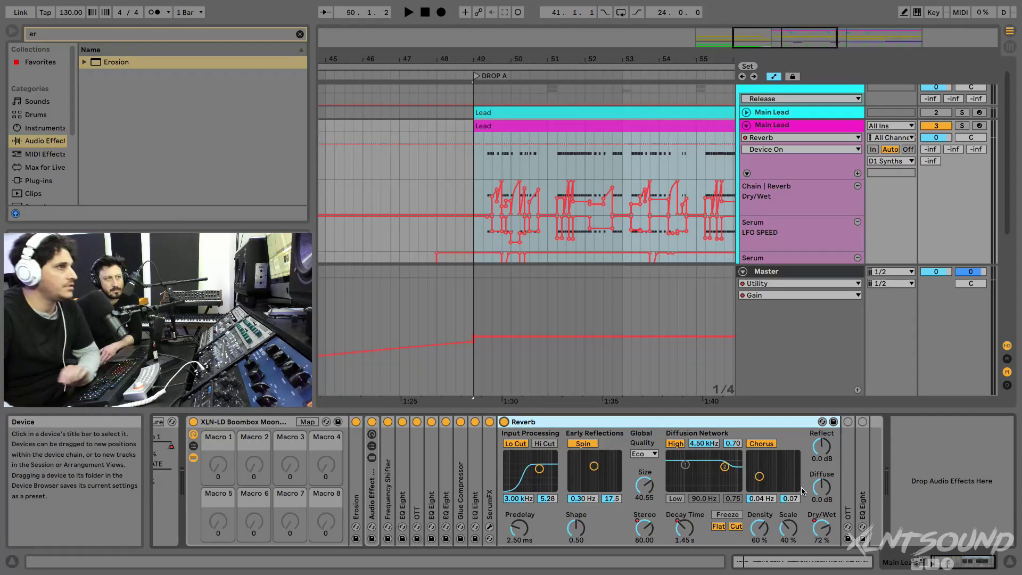
{"action": "key", "text": "space"}
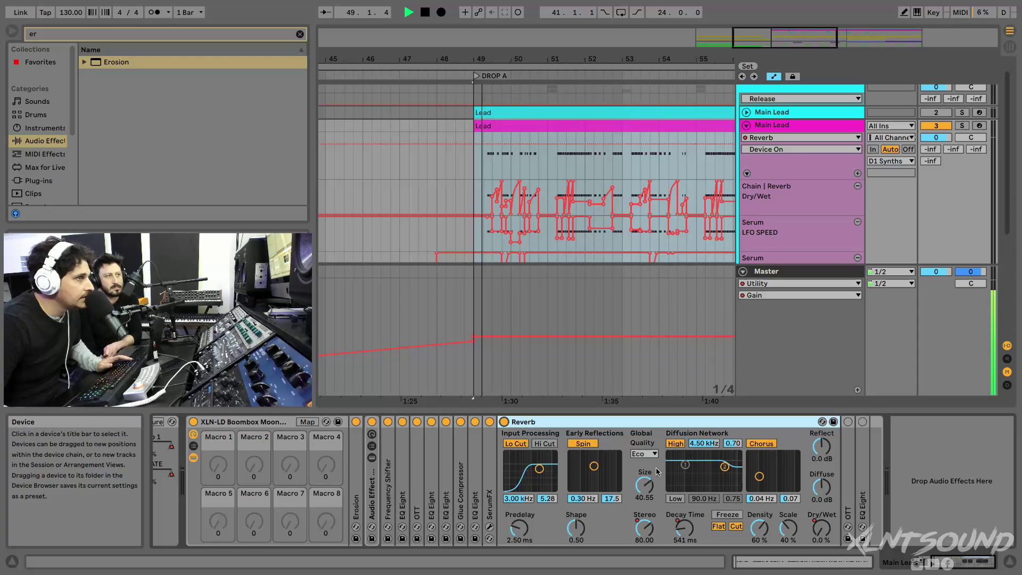
{"action": "key", "text": "space"}
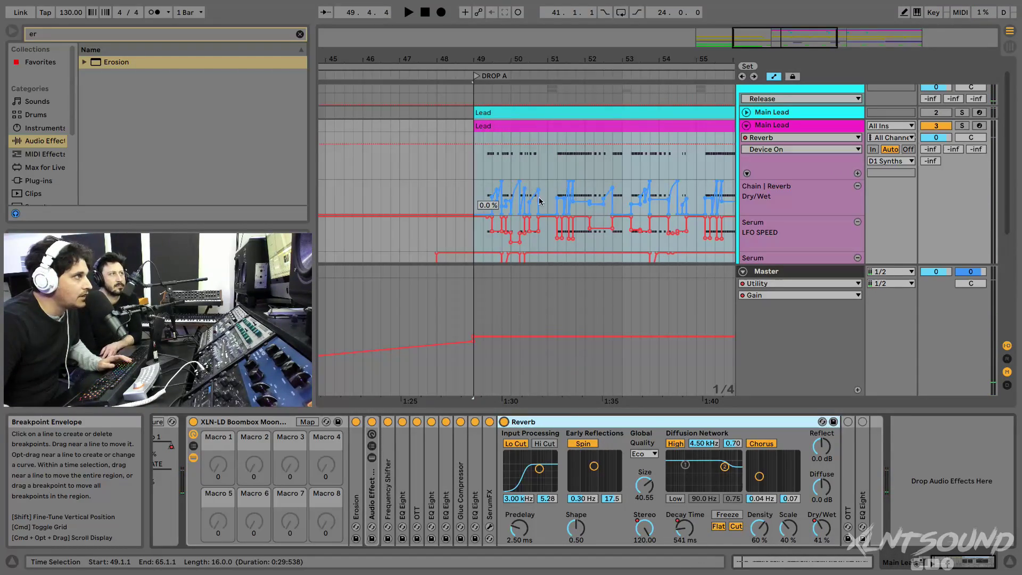
- Examine the Reverb's Dry/Wet automation at the start of DROP A, replay the lead, and collapse the Reverb
{"action": "left_click_drag", "start_coordinate": [492, 54], "coordinate": [492, 107]}
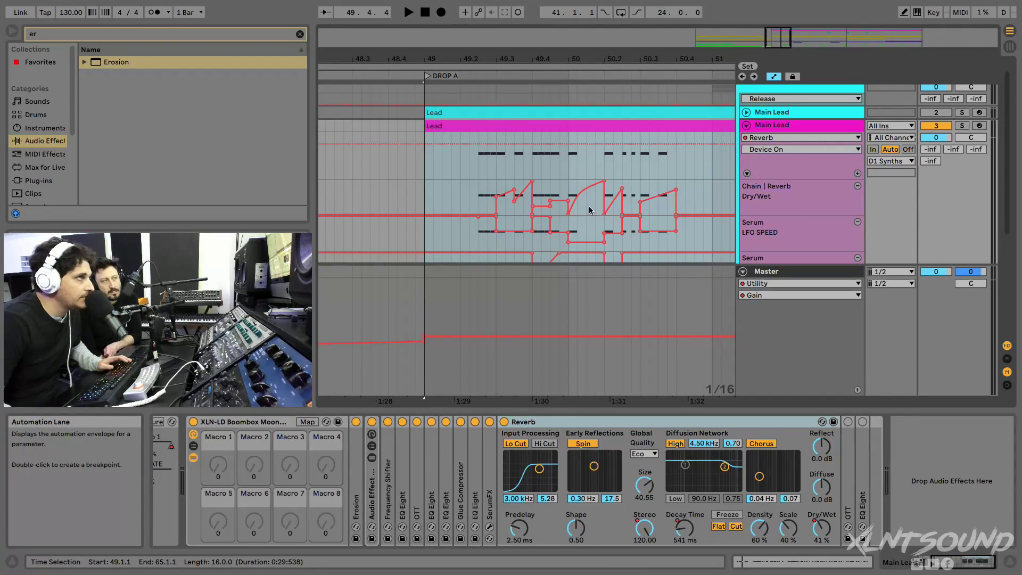
{"action": "key", "text": "space"}
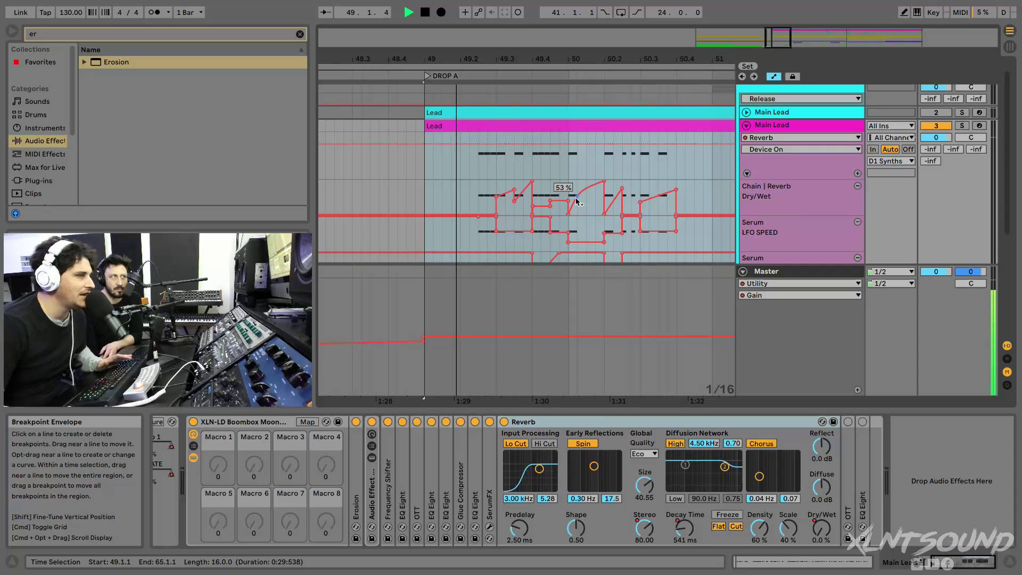
{"action": "key", "text": "space"}
{"action": "double_click", "coordinate": [630, 425]}
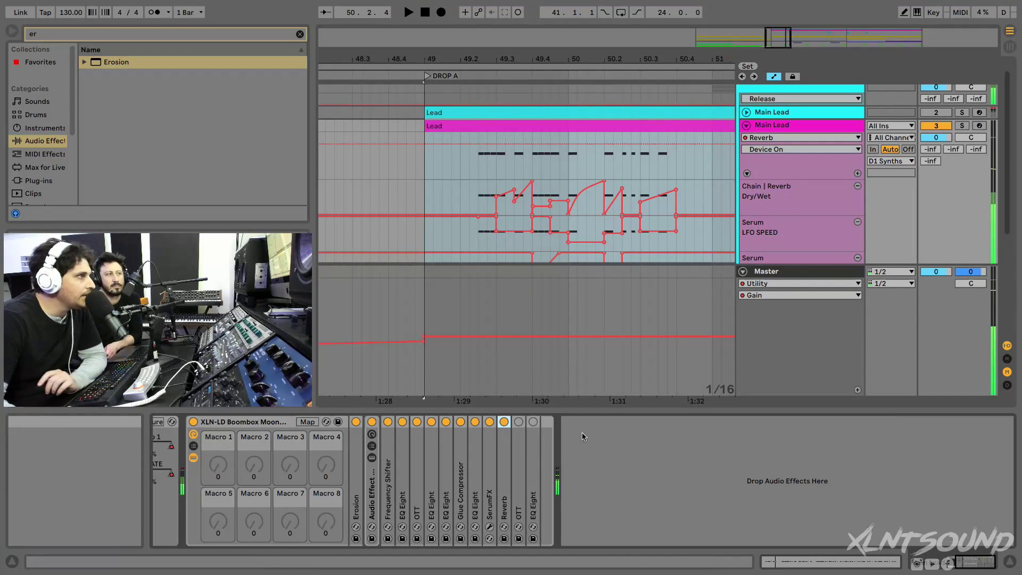
- Expand and turn on the OTT after the Reverb, play the lead through it, and collapse it
{"action": "double_click", "coordinate": [518, 460]}
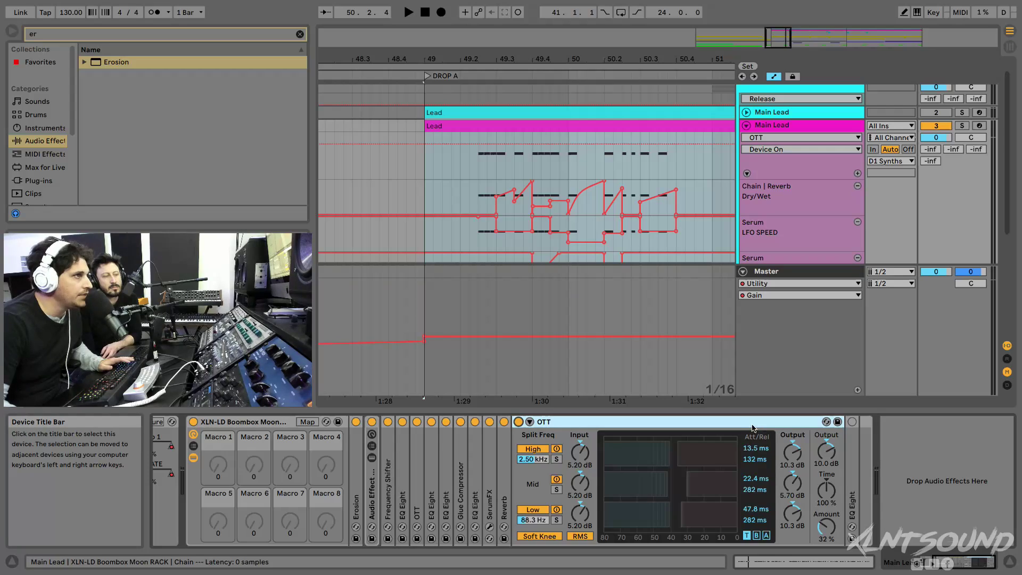
{"action": "key", "text": "space"}
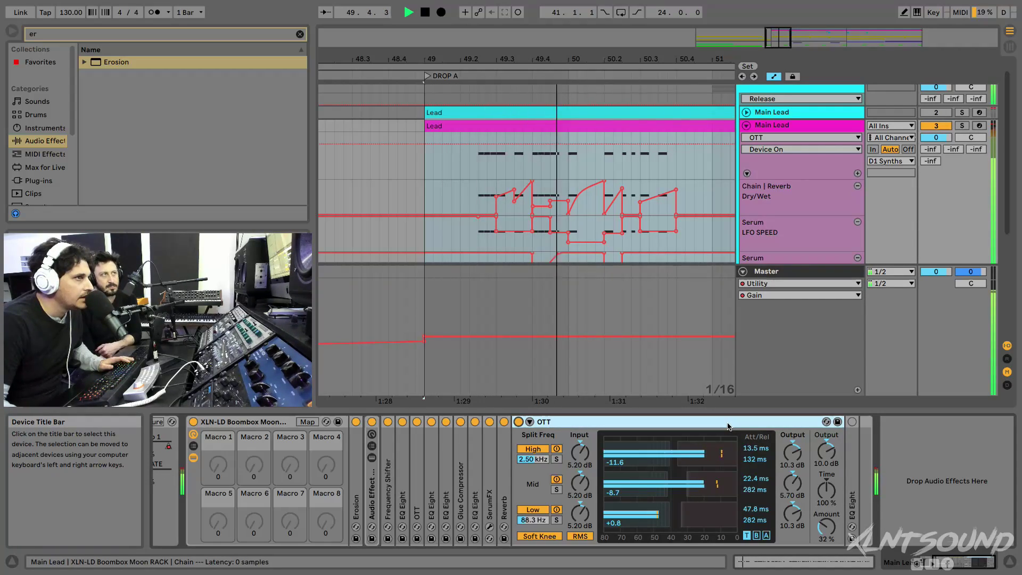
{"action": "key", "text": "space"}
{"action": "double_click", "coordinate": [698, 421]}
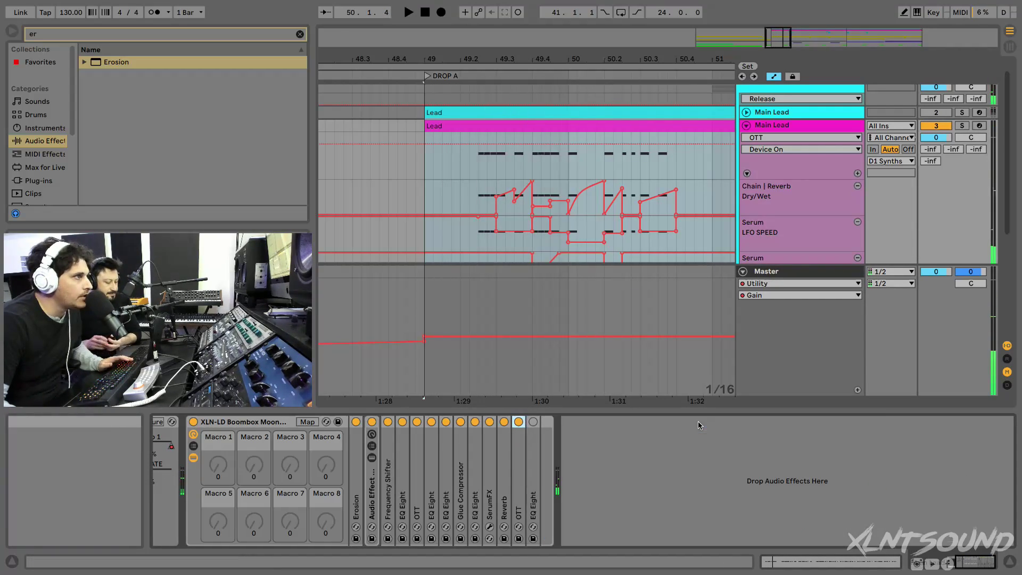
- Turn on the last EQ Eight, audition the lead with its band 1 low cut bypassed, and re-enable that band at 129 Hz
{"action": "double_click", "coordinate": [539, 464]}
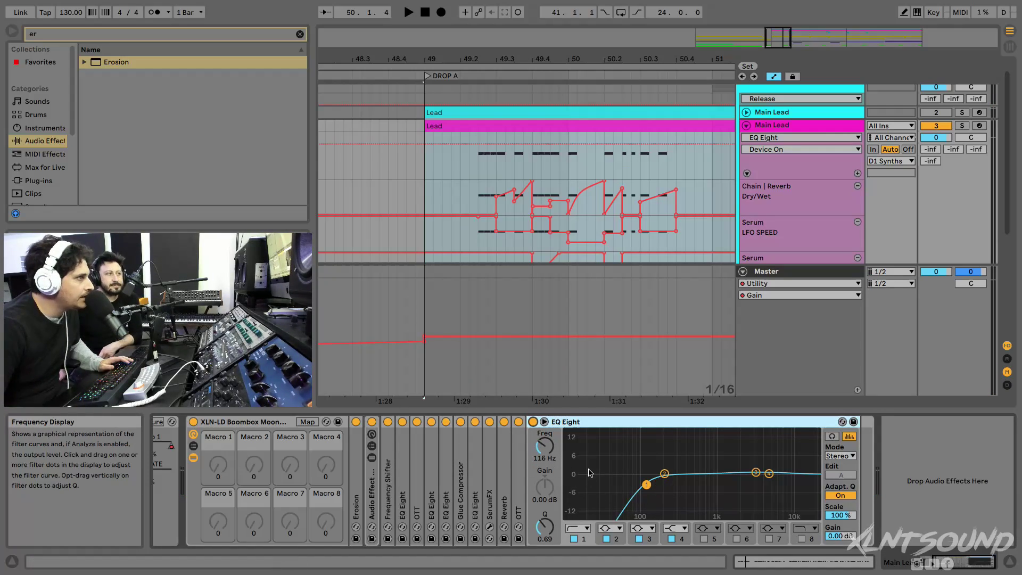
{"action": "key", "text": "space"}
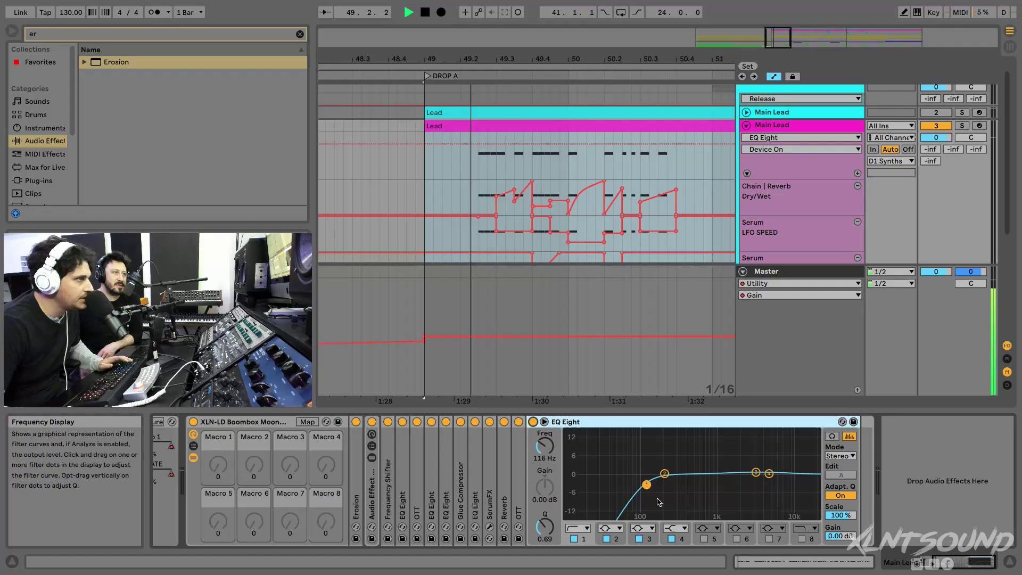
{"action": "left_click", "coordinate": [574, 538]}
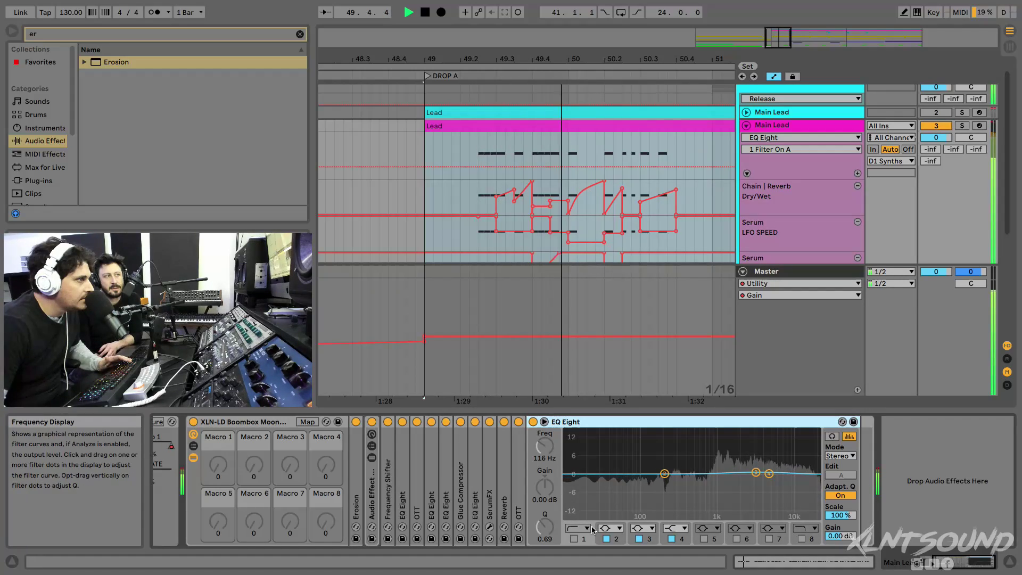
{"action": "key", "text": "space"}
{"action": "left_click", "coordinate": [574, 539]}
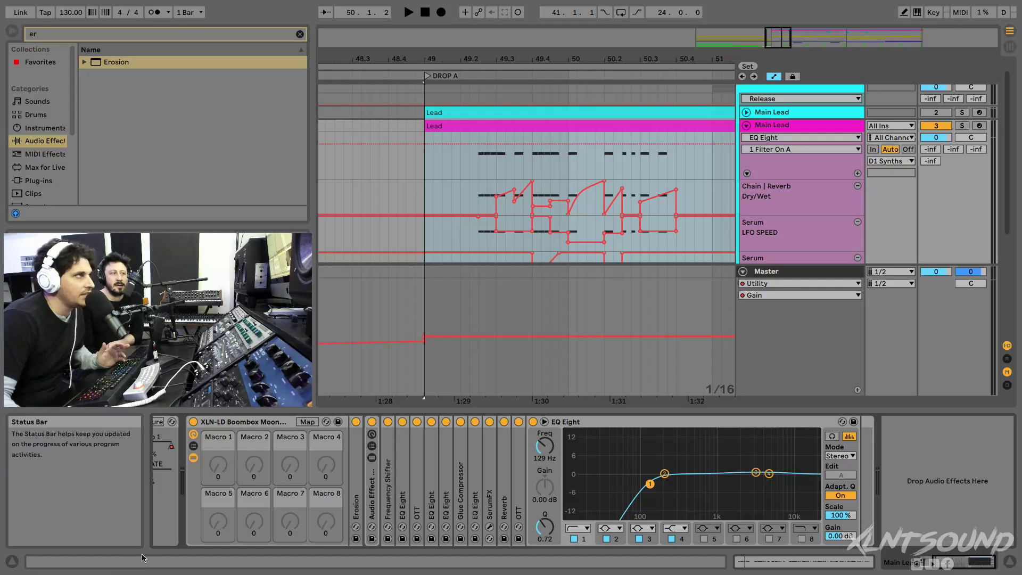
- Unfold the Drums group and select the Bass 1 clip to bring up that track's device chain
{"action": "scroll", "coordinate": [577, 106], "scroll_direction": "down", "scroll_amount": 2}
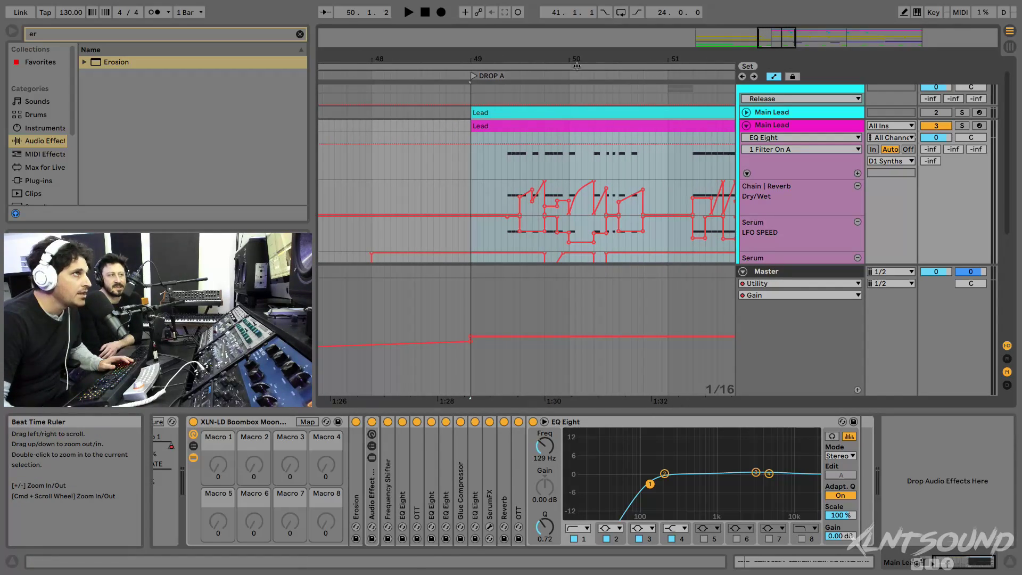
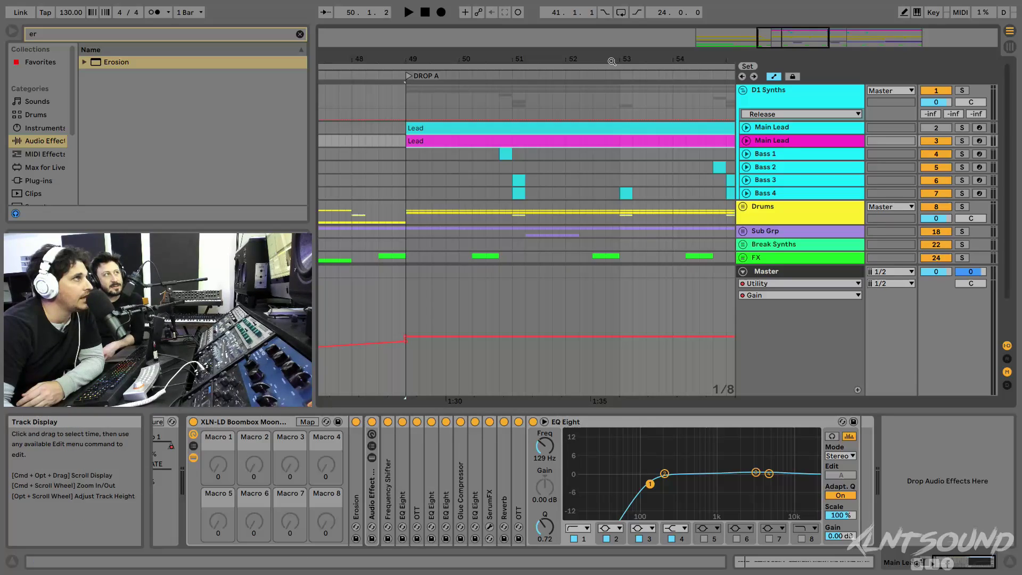
{"action": "left_click", "coordinate": [743, 206]}
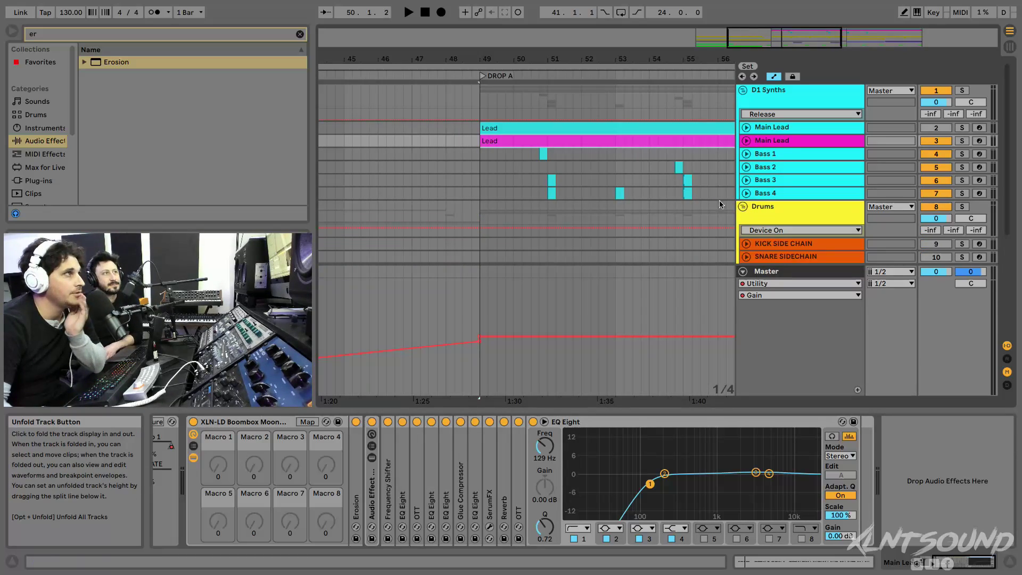
{"action": "left_click", "coordinate": [550, 155]}
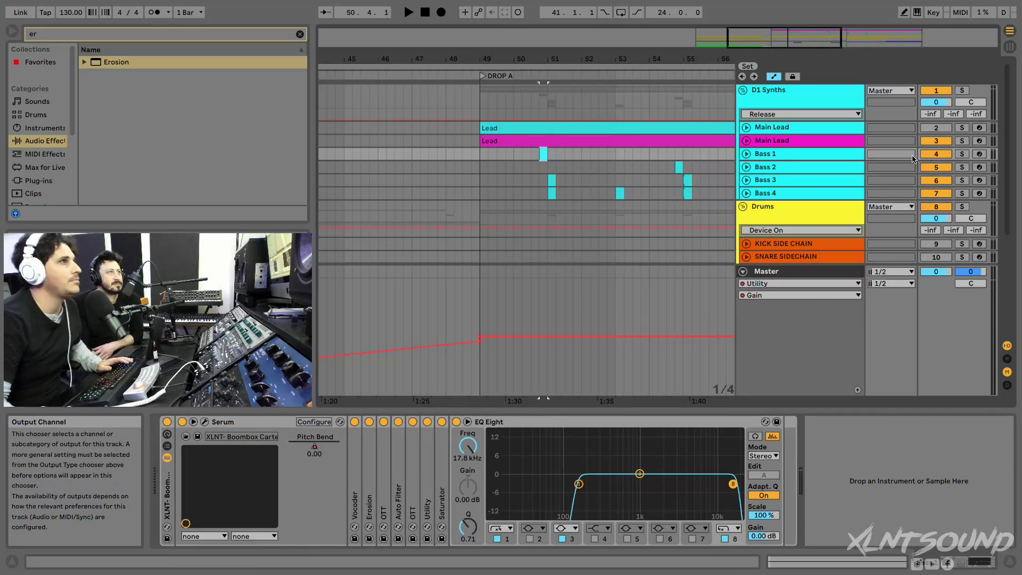
- Audition Bass 1, Bass 3 and Bass 4 in turn by soloing and playing their clips in DROP A
{"action": "left_click", "coordinate": [962, 154]}
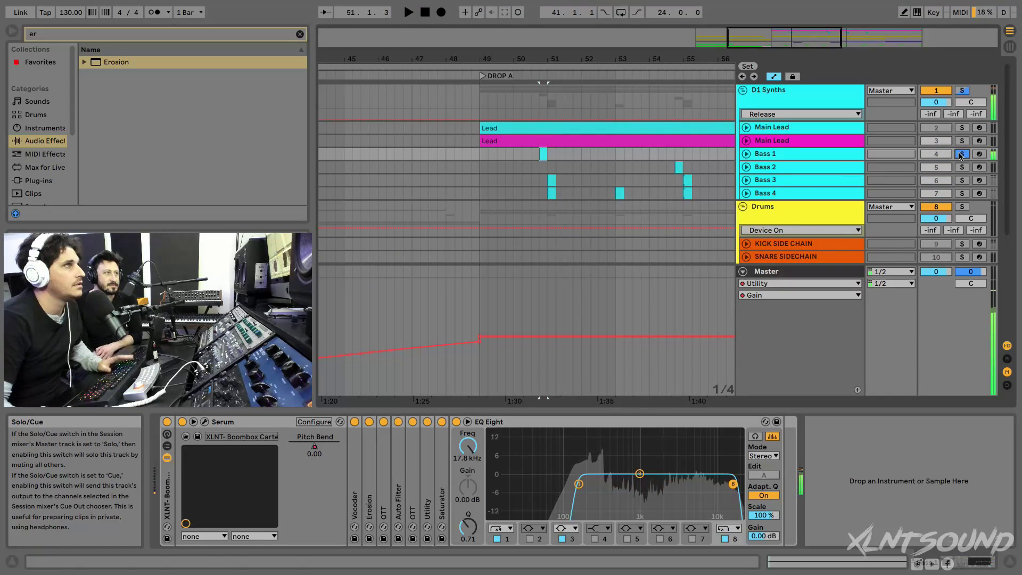
{"action": "left_click", "coordinate": [961, 167]}
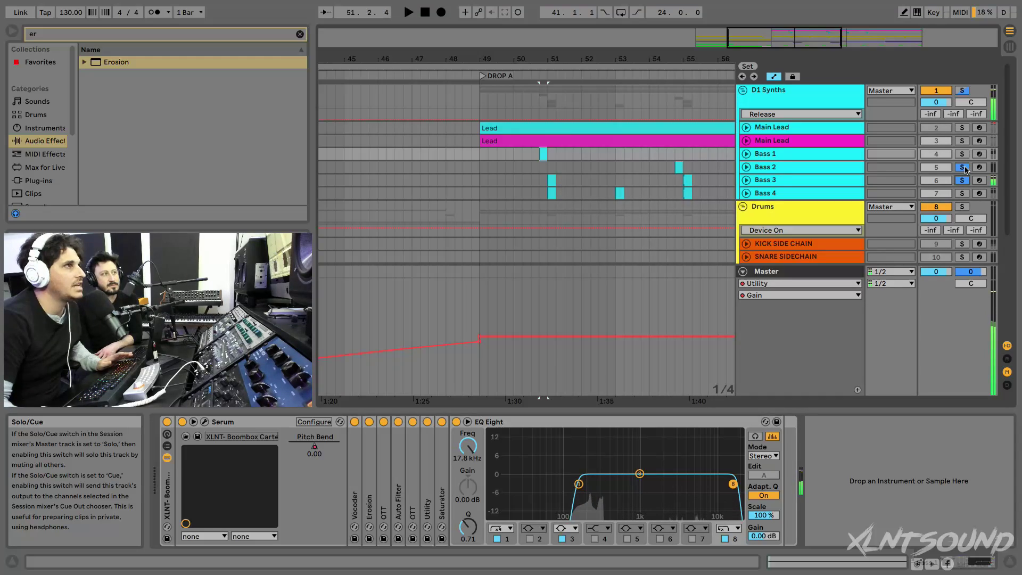
{"action": "left_click", "coordinate": [963, 193]}
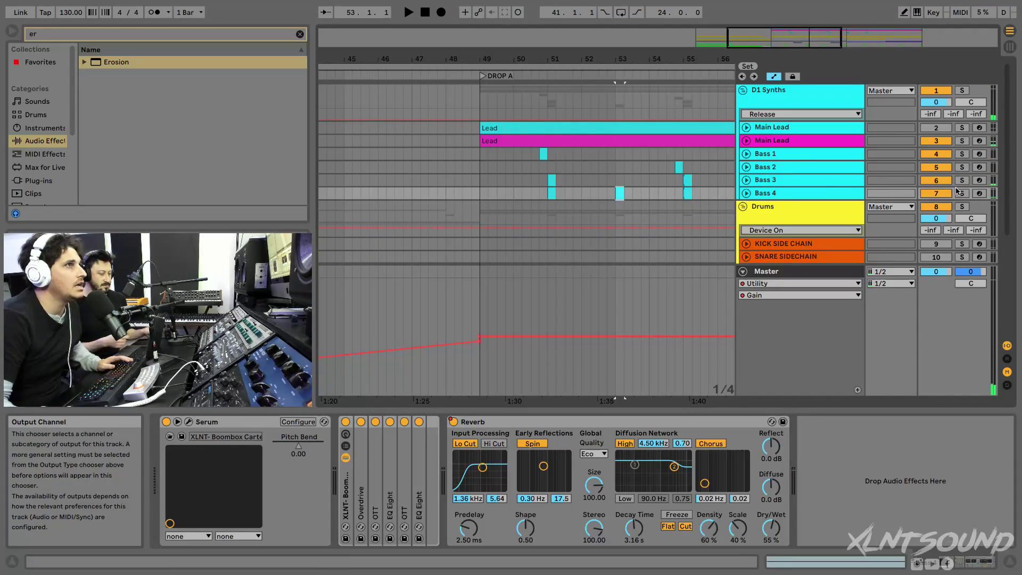
{"action": "left_click", "coordinate": [964, 193]}
{"action": "key", "text": "space"}
{"action": "key", "text": "space"}
- Select the Bass 2 clip near bar 55 in DROP A and play it in solo
{"action": "left_click", "coordinate": [679, 168]}
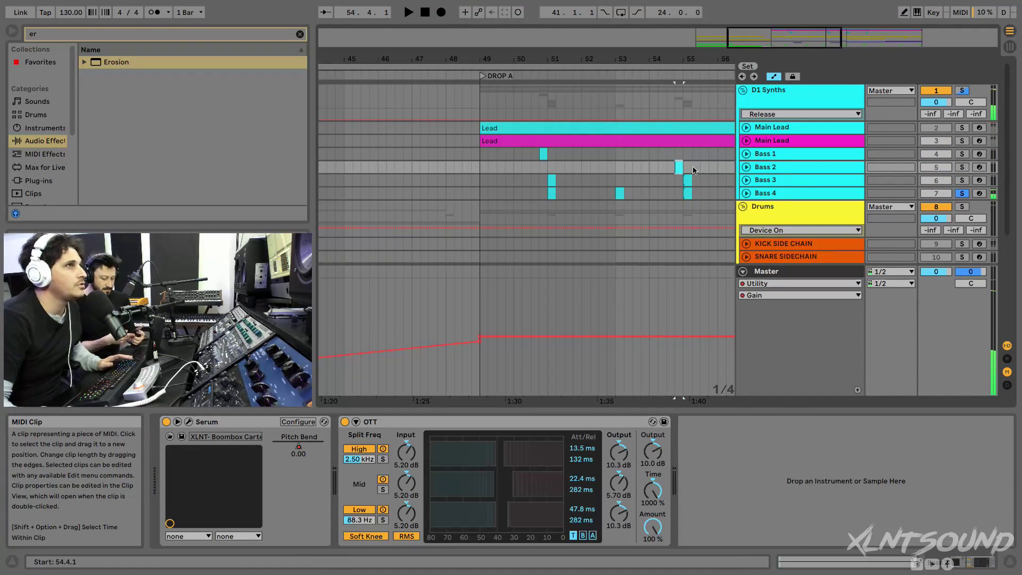
{"action": "left_click", "coordinate": [963, 167]}
{"action": "key", "text": "space"}
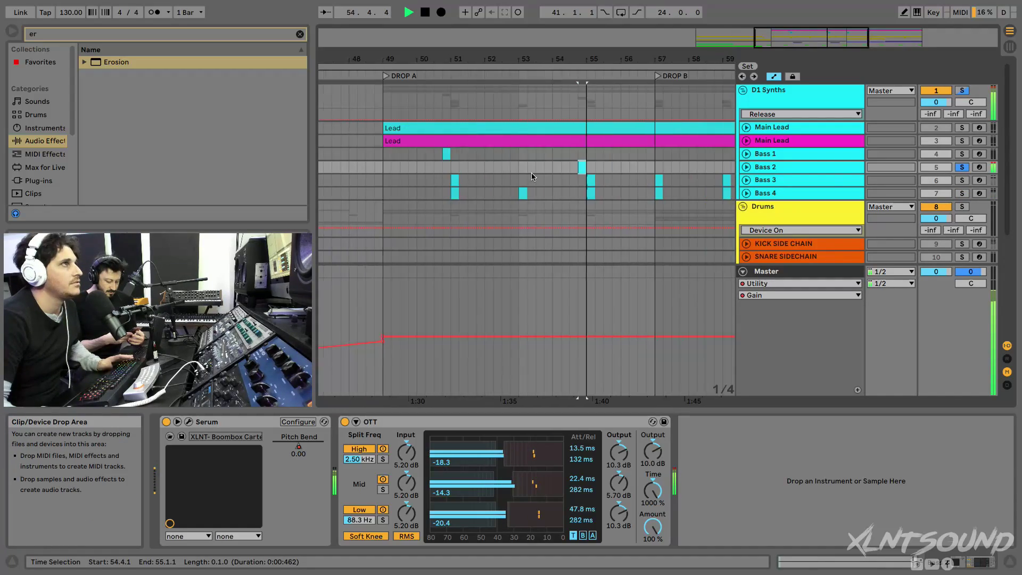
{"action": "left_click_drag", "start_coordinate": [522, 70], "coordinate": [522, 63]}
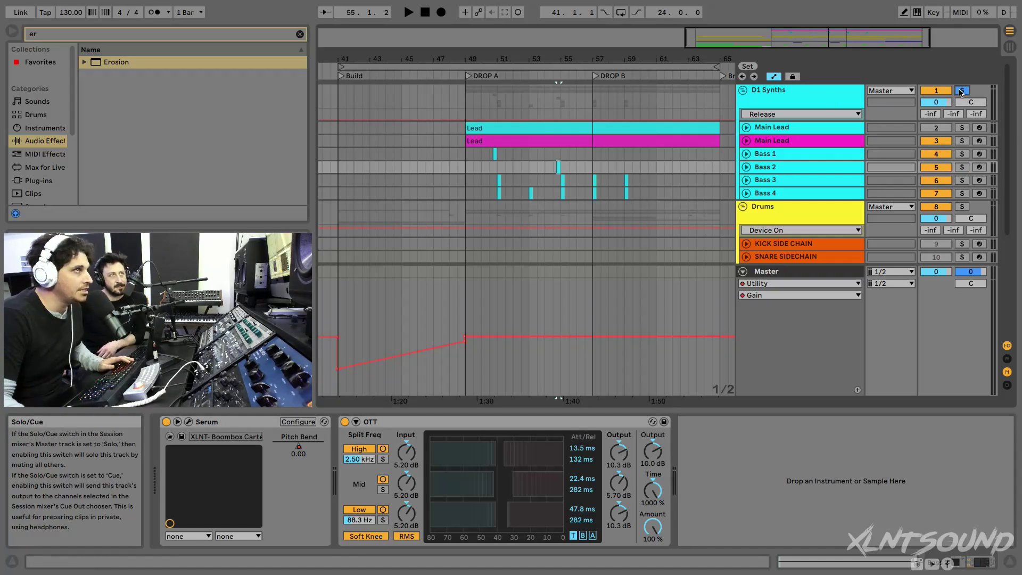
- Unfold the Kick track, play its DROP A clip in solo, and fold the track back up
{"action": "scroll", "coordinate": [953, 96], "scroll_direction": "down", "scroll_amount": 3}
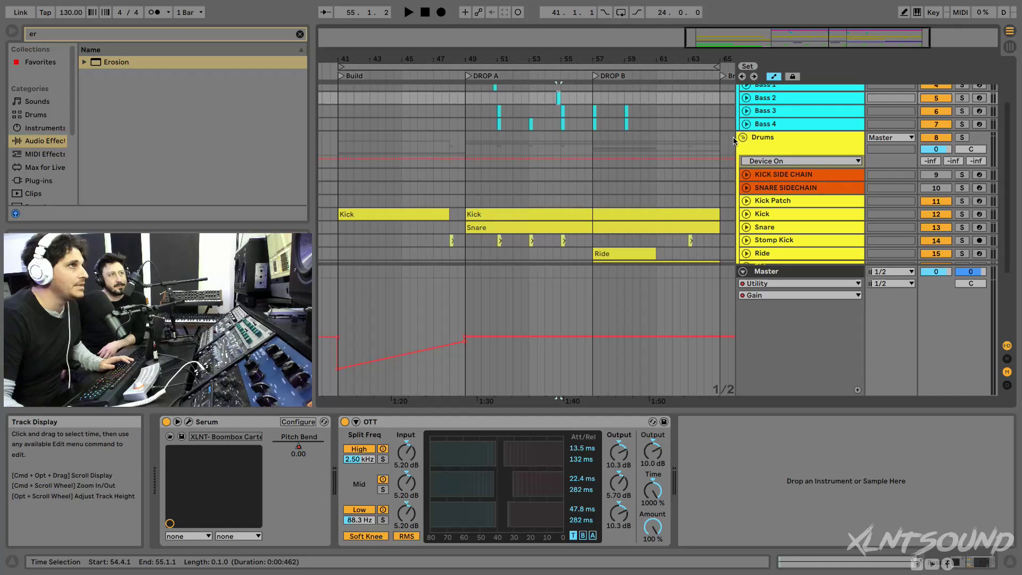
{"action": "left_click", "coordinate": [522, 215]}
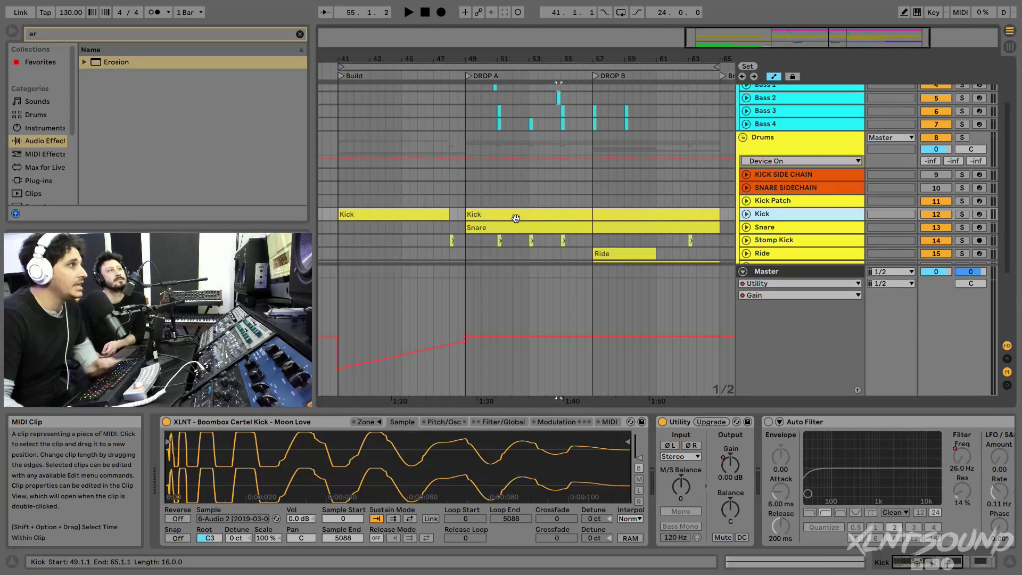
{"action": "left_click", "coordinate": [515, 218]}
{"action": "left_click", "coordinate": [746, 214]}
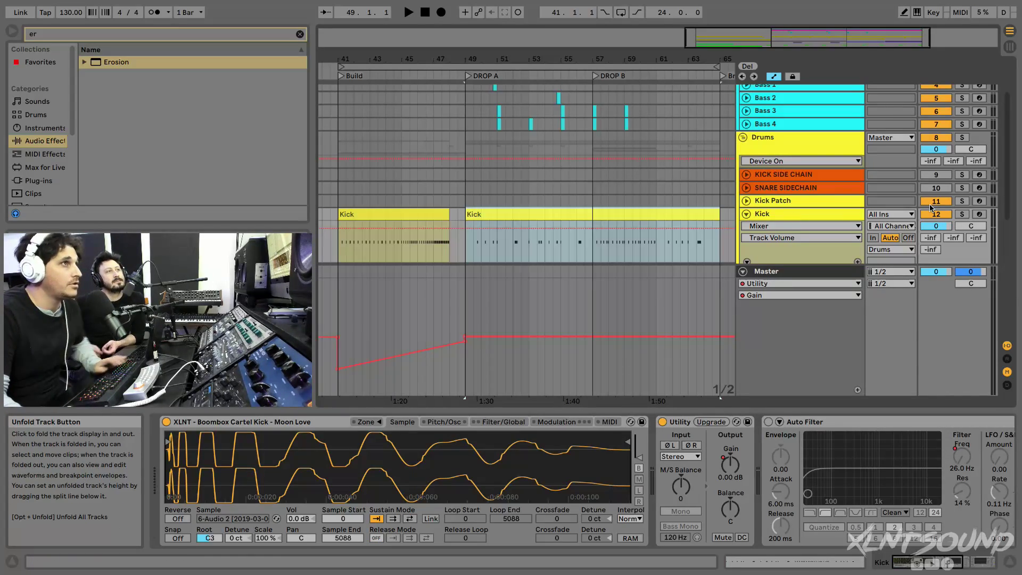
{"action": "left_click", "coordinate": [963, 214]}
{"action": "key", "text": "space"}
{"action": "scroll", "coordinate": [807, 160], "scroll_direction": "down", "scroll_amount": 3}
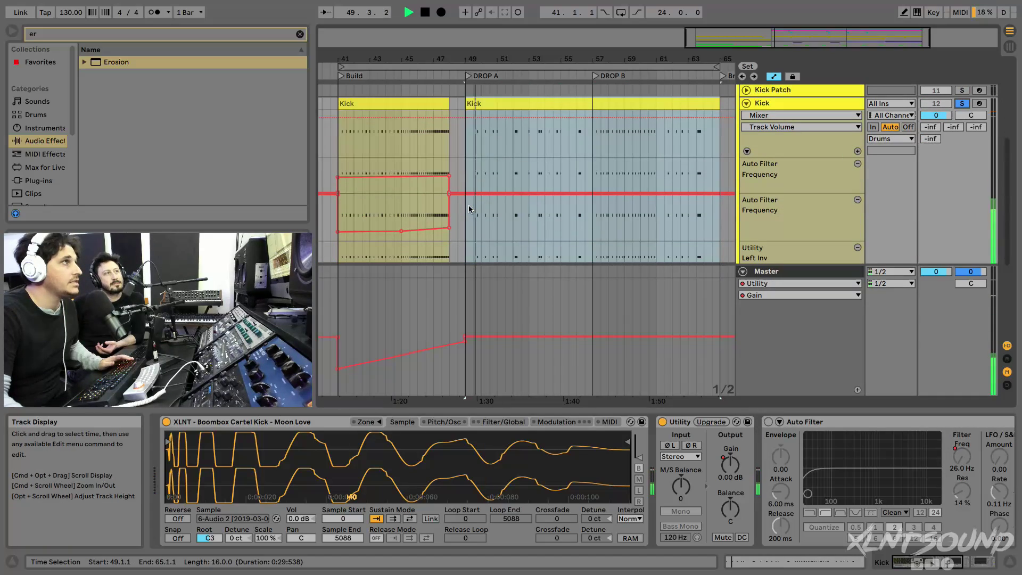
{"action": "key", "text": "space"}
{"action": "left_click", "coordinate": [963, 103]}
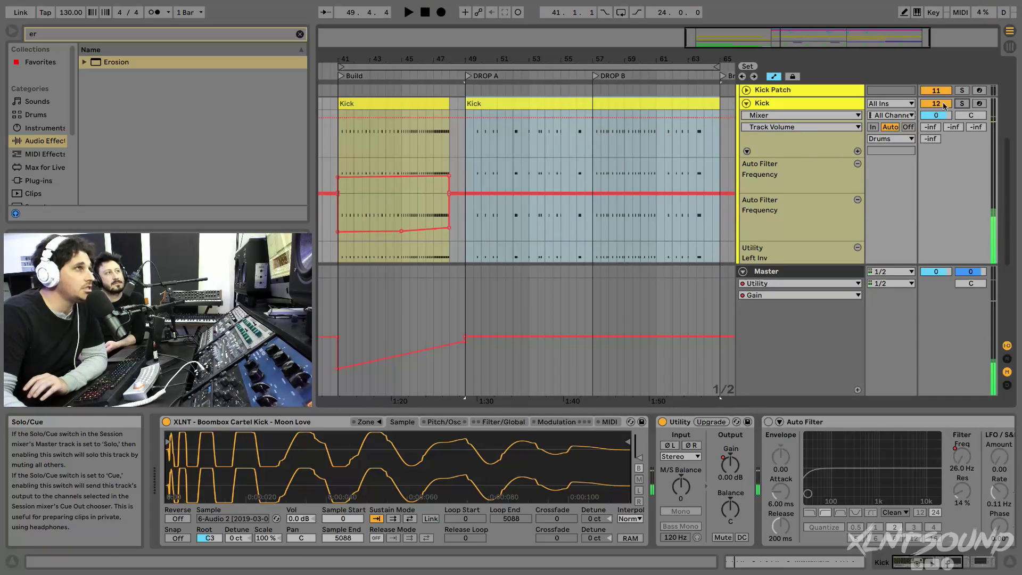
{"action": "left_click", "coordinate": [747, 102]}
- Unfold the Stomp Kick track, play its clip at bar 55 in solo, and fold the track
{"action": "left_click", "coordinate": [747, 129]}
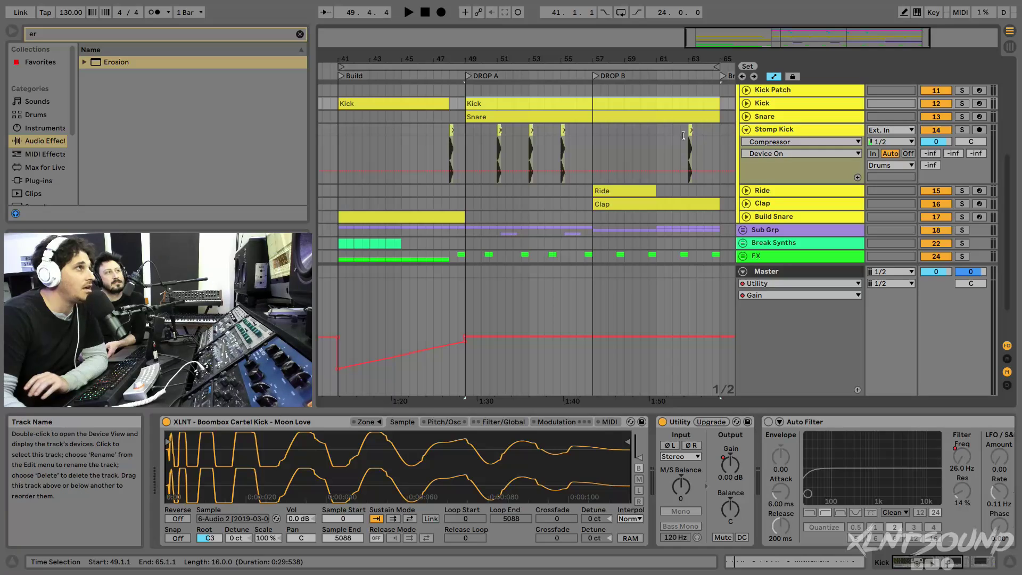
{"action": "left_click", "coordinate": [560, 131]}
{"action": "left_click", "coordinate": [963, 129]}
{"action": "key", "text": "space"}
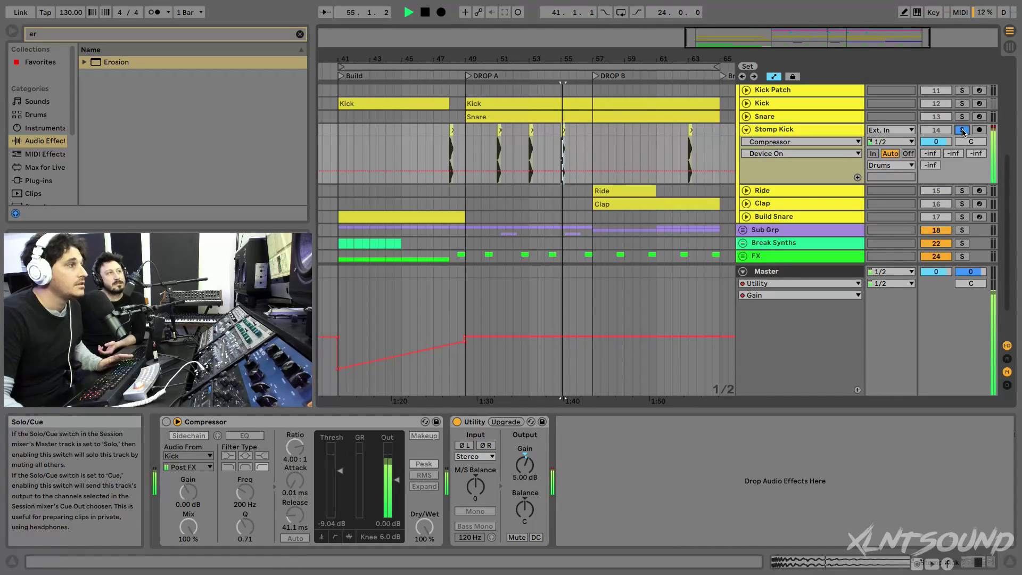
{"action": "key", "text": "space"}
{"action": "left_click_drag", "start_coordinate": [563, 59], "coordinate": [563, 107]}
{"action": "left_click", "coordinate": [746, 129]}
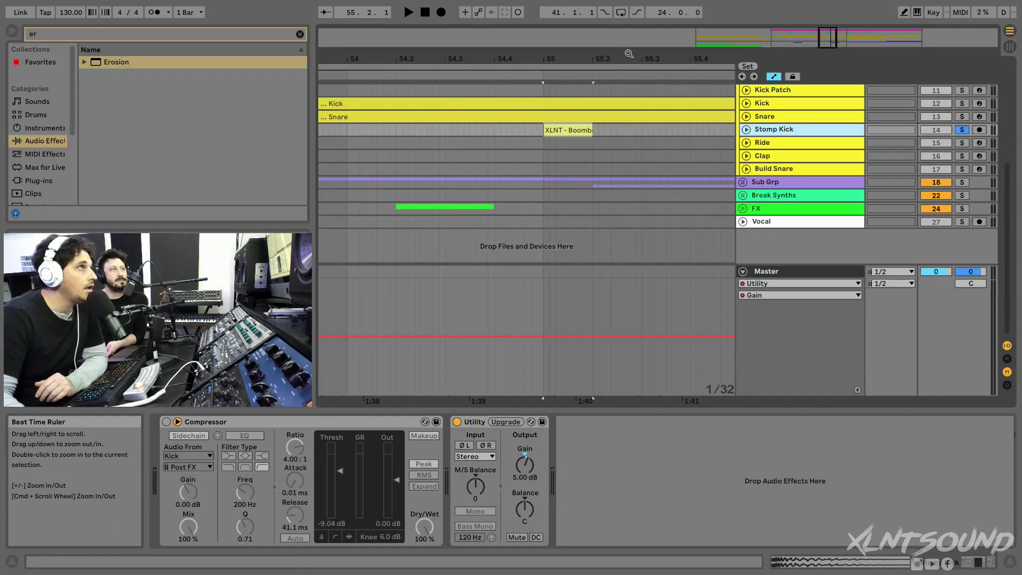
- Select the Clap and Ride clips at the start of DROP B to bring up each track's devices
{"action": "key", "text": "minus"}
{"action": "key", "text": "minus"}
{"action": "key", "text": "minus"}
{"action": "left_click", "coordinate": [725, 157]}
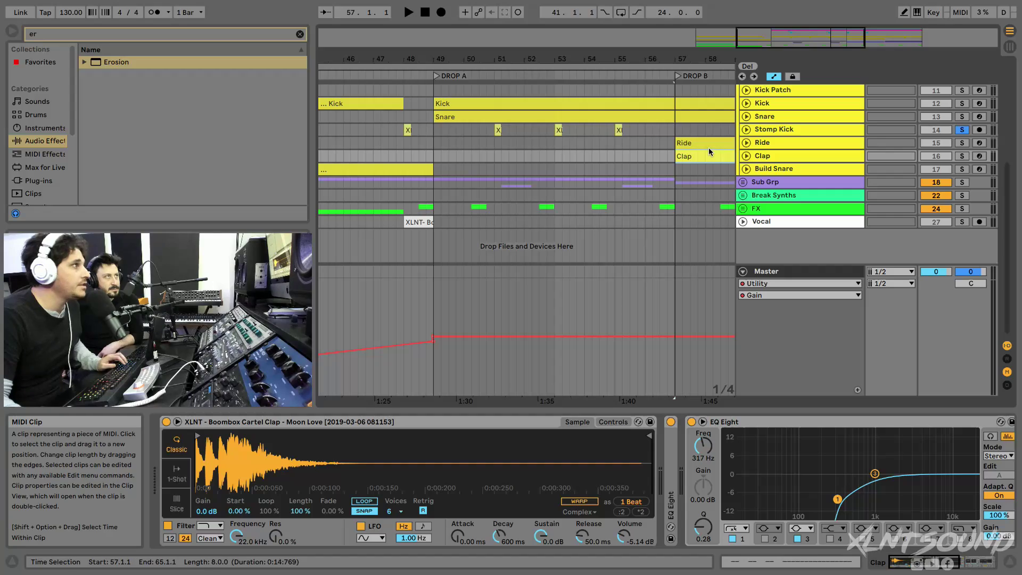
{"action": "left_click", "coordinate": [709, 146]}
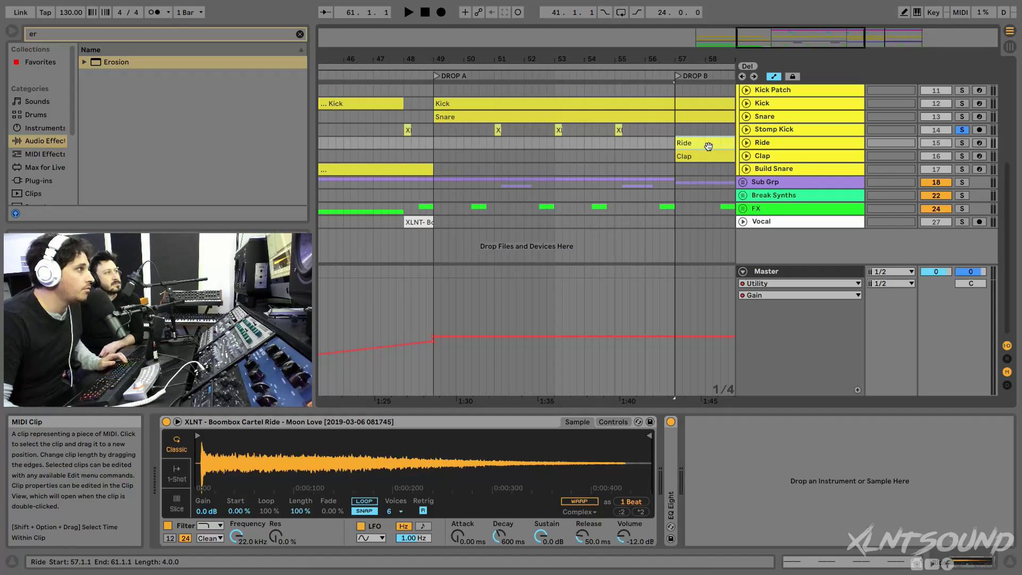
- Play DROP B with the Clap and Ride tracks soloed, and turn the solos off again
{"action": "key", "text": "minus"}
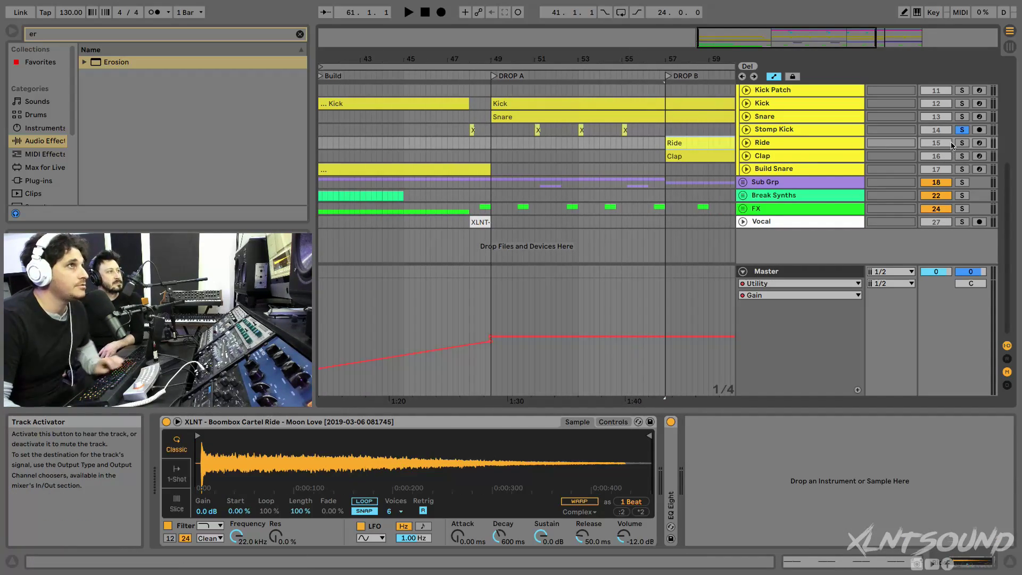
{"action": "left_click", "coordinate": [962, 155]}
{"action": "key", "text": "space"}
{"action": "left_click_drag", "start_coordinate": [702, 54], "coordinate": [619, 45]}
{"action": "key", "text": "space"}
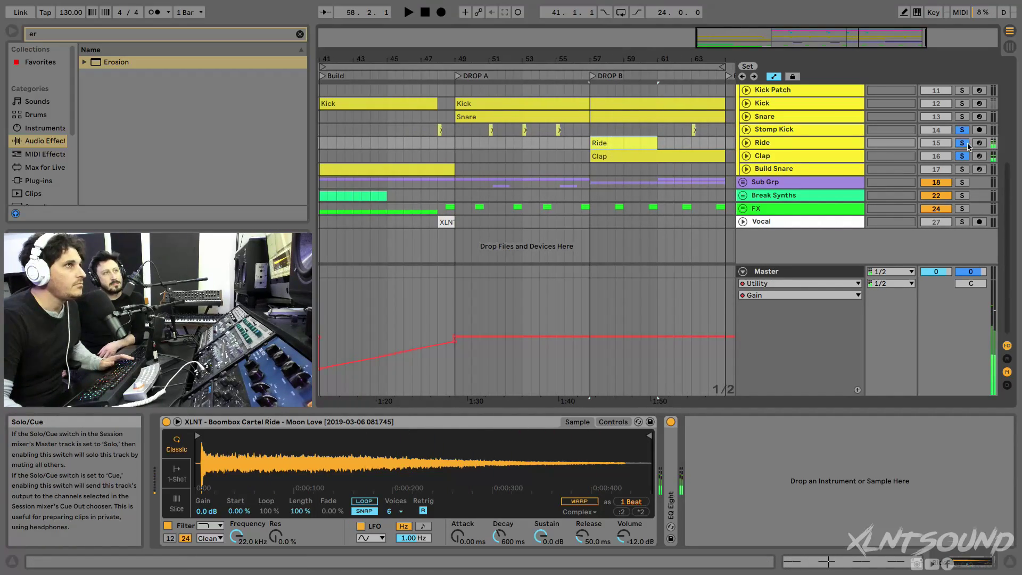
{"action": "left_click", "coordinate": [962, 142]}
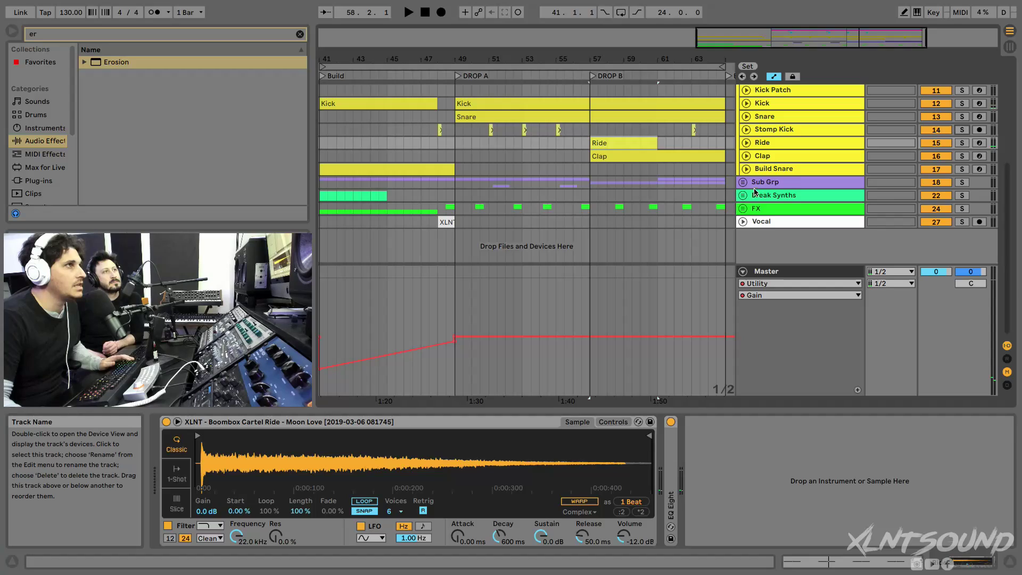
- Unfold the Sub Grp, play the Drop Sub 1 clip in DROP A in solo, and unsolo the track
{"action": "left_click", "coordinate": [743, 181]}
{"action": "scroll", "coordinate": [567, 213], "scroll_direction": "down", "scroll_amount": 2}
{"action": "left_click", "coordinate": [536, 188]}
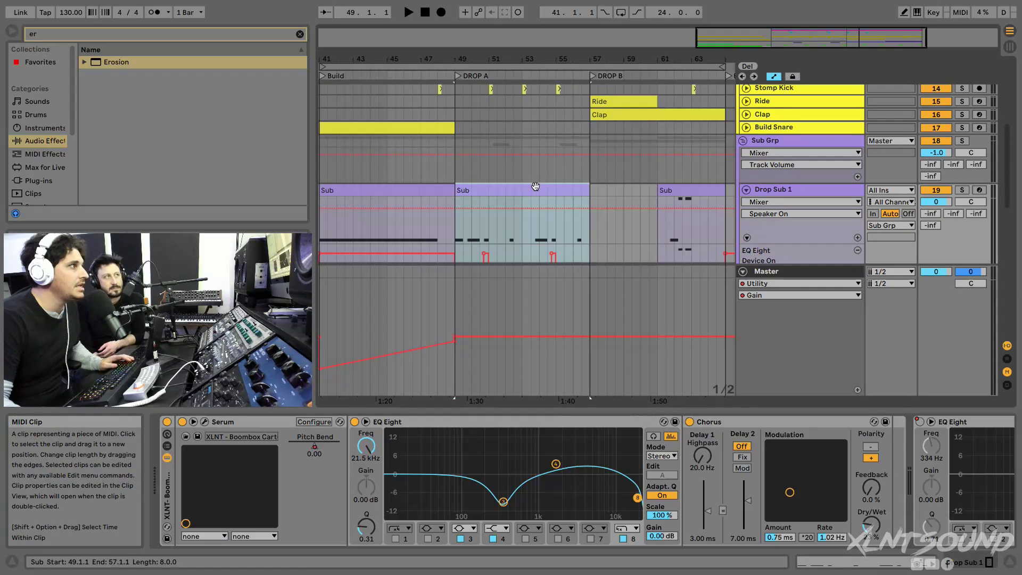
{"action": "left_click", "coordinate": [961, 190]}
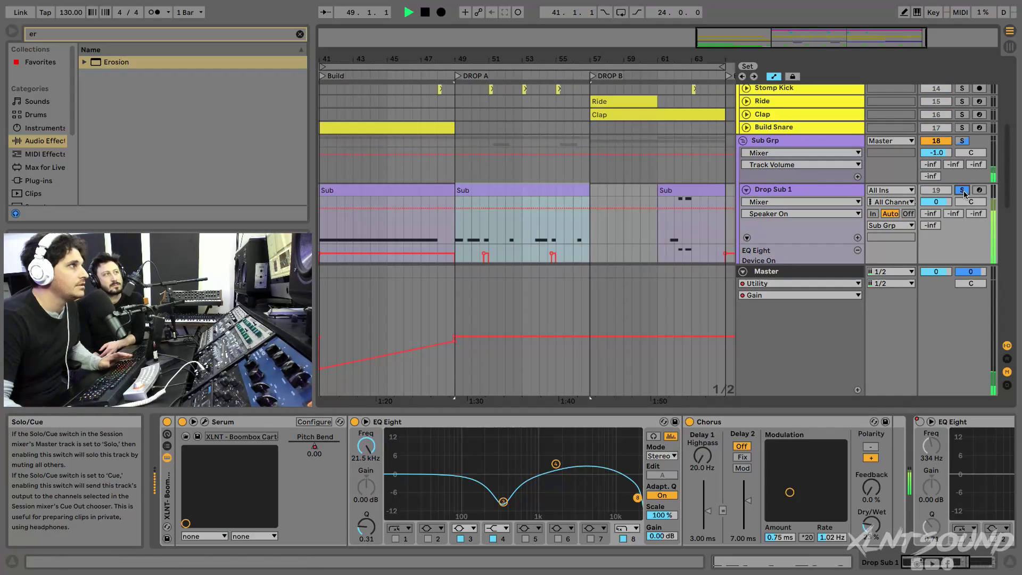
{"action": "key", "text": "space"}
{"action": "scroll", "coordinate": [541, 530], "scroll_direction": "right", "scroll_amount": 6}
{"action": "scroll", "coordinate": [541, 529], "scroll_direction": "left", "scroll_amount": 6}
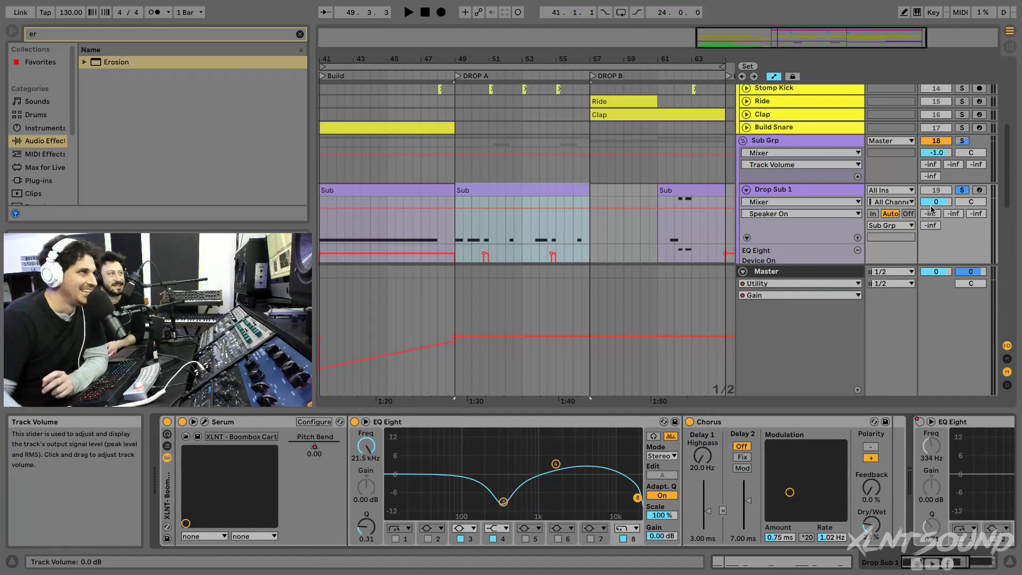
{"action": "left_click", "coordinate": [962, 190]}
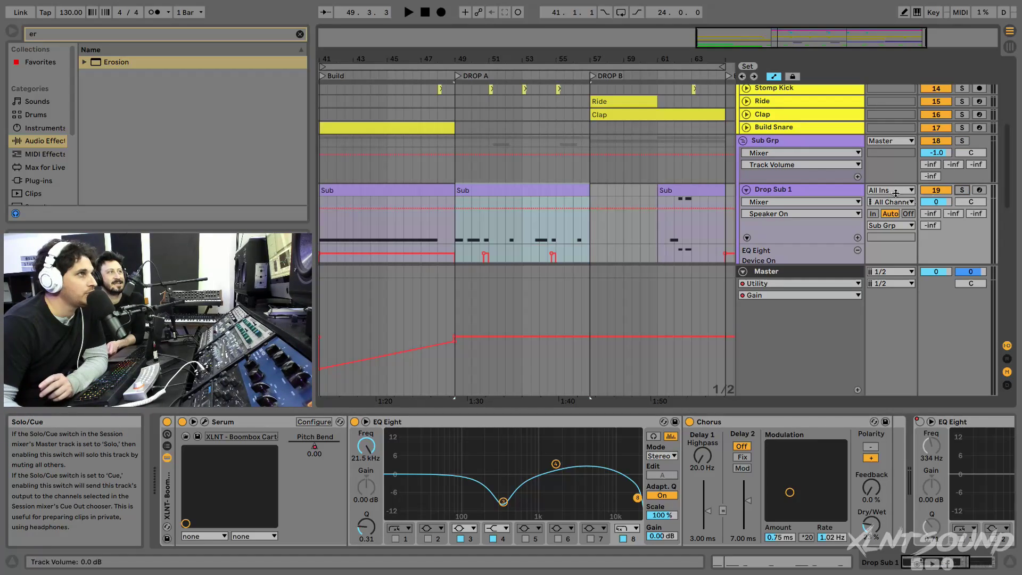
- Return to the tracks inside the Sub Grp and compare the Sub Audio clip in DROP B with playback from bar 51.3 in DROP A
{"action": "left_click", "coordinate": [743, 140]}
{"action": "left_click", "coordinate": [745, 155]}
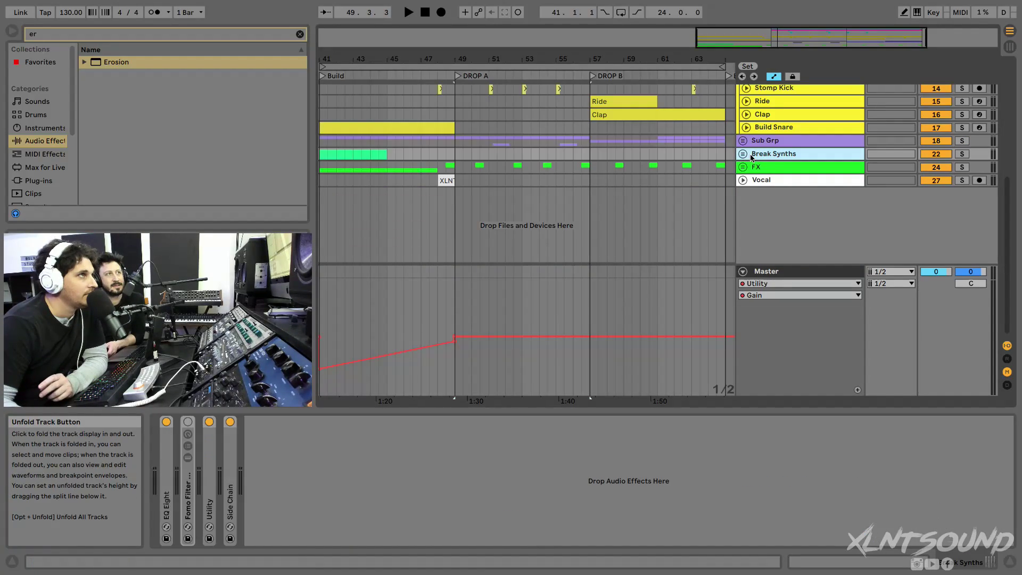
{"action": "left_click", "coordinate": [743, 153]}
{"action": "scroll", "coordinate": [663, 164], "scroll_direction": "down", "scroll_amount": 3}
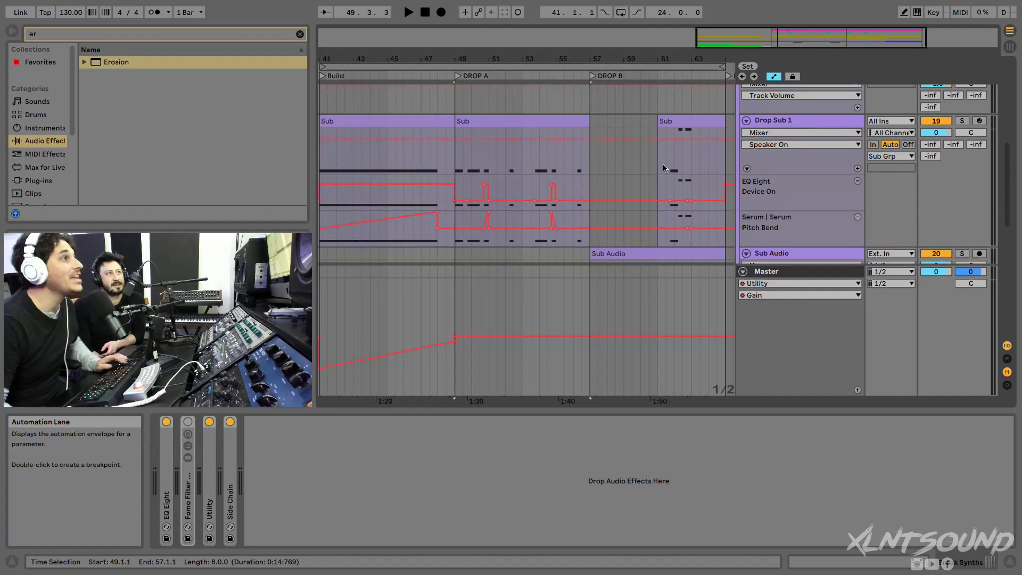
{"action": "left_click", "coordinate": [613, 211]}
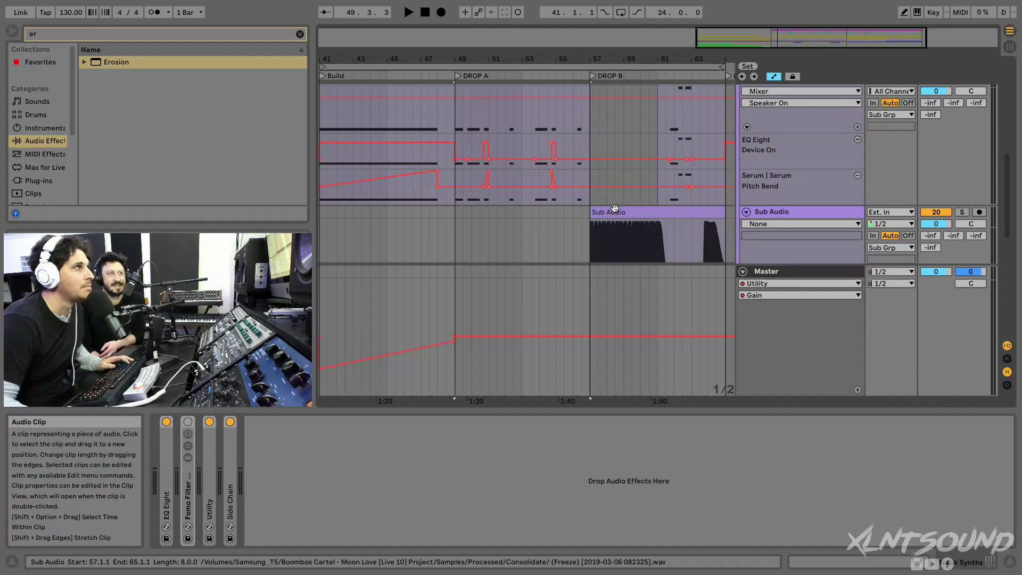
{"action": "key", "text": "space"}
{"action": "key", "text": "space"}
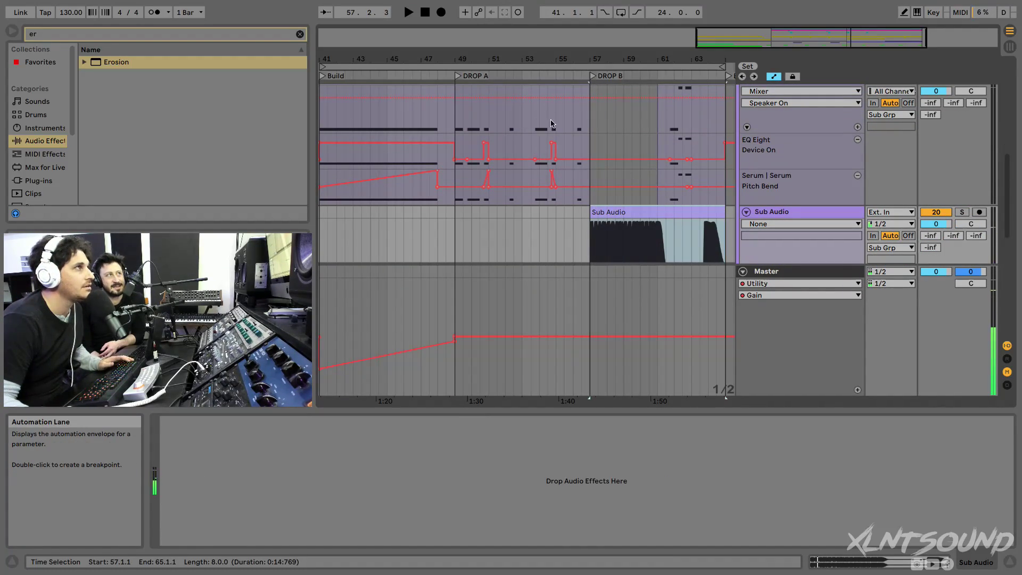
{"action": "left_click", "coordinate": [523, 124]}
{"action": "key", "text": "space"}
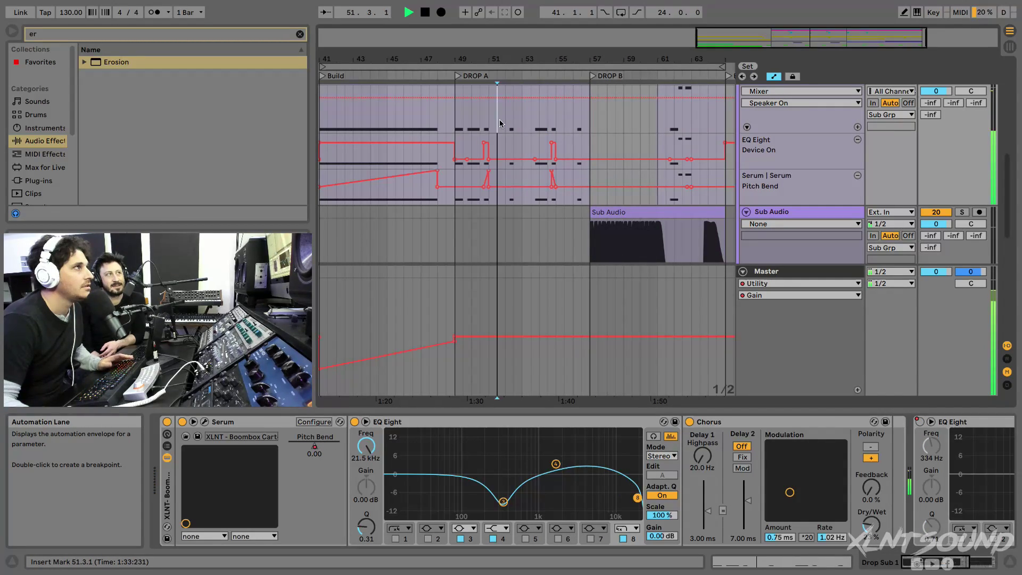
{"action": "key", "text": "space"}
- Select the first Wobble SUb clip in DROP A and play it in solo
{"action": "scroll", "coordinate": [528, 144], "scroll_direction": "down", "scroll_amount": 5}
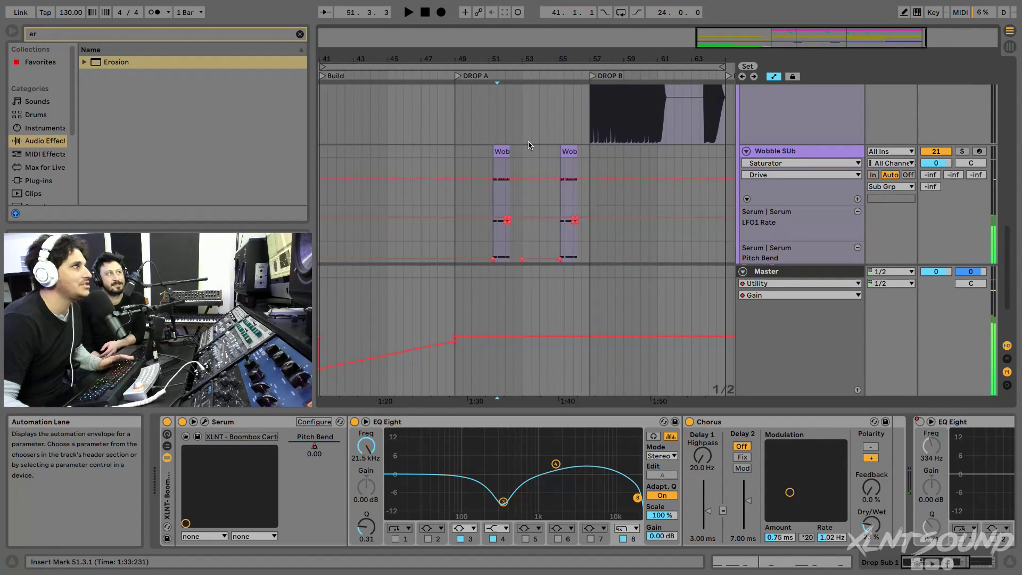
{"action": "left_click", "coordinate": [502, 152]}
{"action": "left_click", "coordinate": [962, 152]}
{"action": "key", "text": "space"}
{"action": "key", "text": "space"}
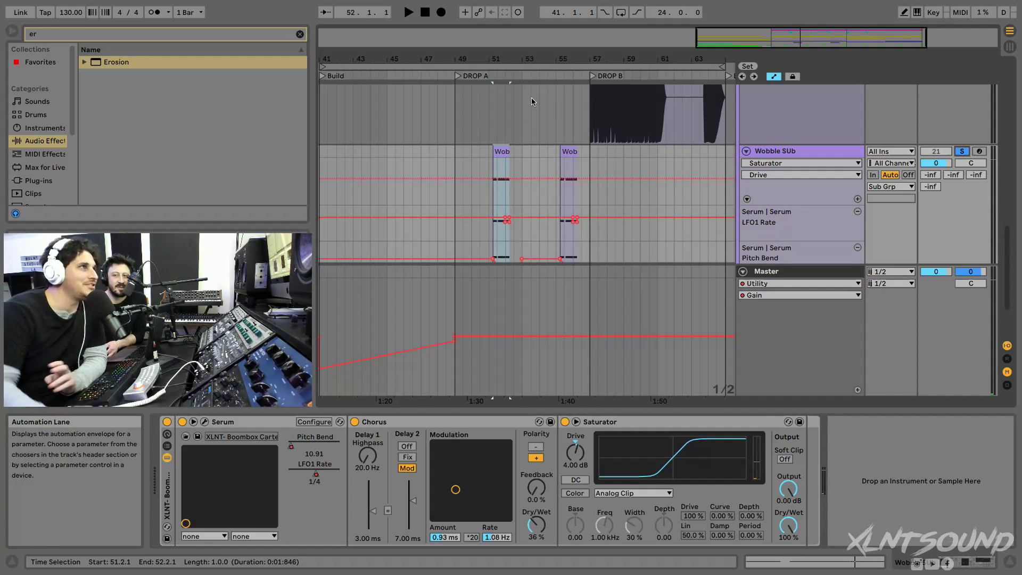
{"action": "left_click_drag", "start_coordinate": [486, 61], "coordinate": [485, 85]}
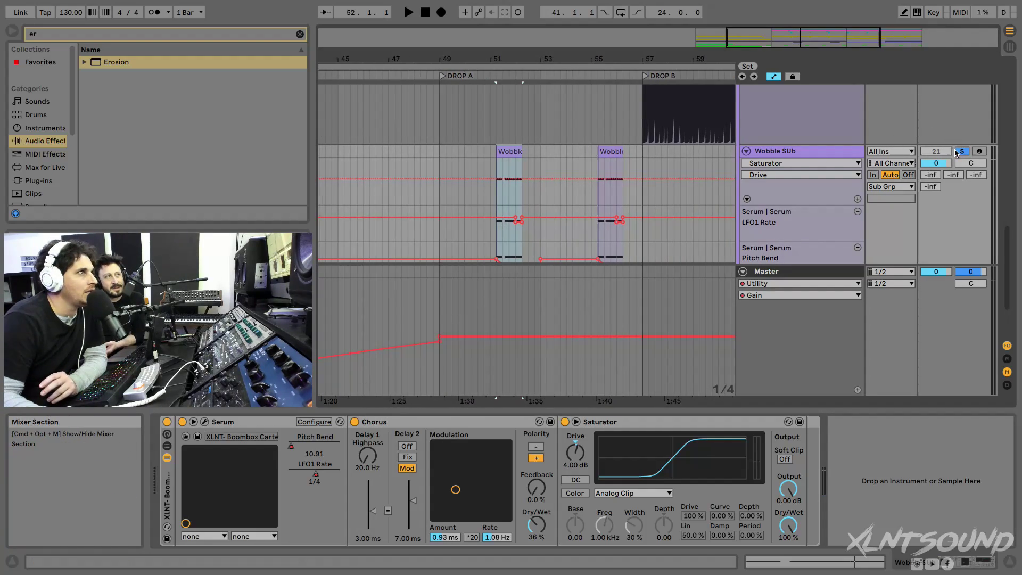
- Unfold the Break Synths group and bring its Brass clip in the Build section into view
{"action": "scroll", "coordinate": [819, 190], "scroll_direction": "down", "scroll_amount": 3}
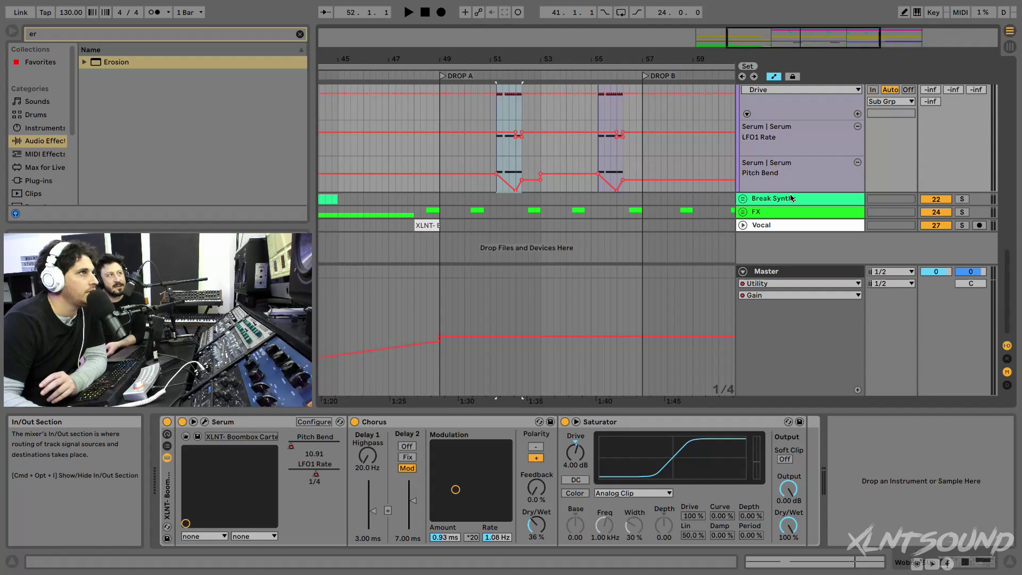
{"action": "left_click", "coordinate": [743, 199]}
{"action": "scroll", "coordinate": [637, 203], "scroll_direction": "down", "scroll_amount": 3}
{"action": "scroll", "coordinate": [637, 202], "scroll_direction": "left", "scroll_amount": 2}
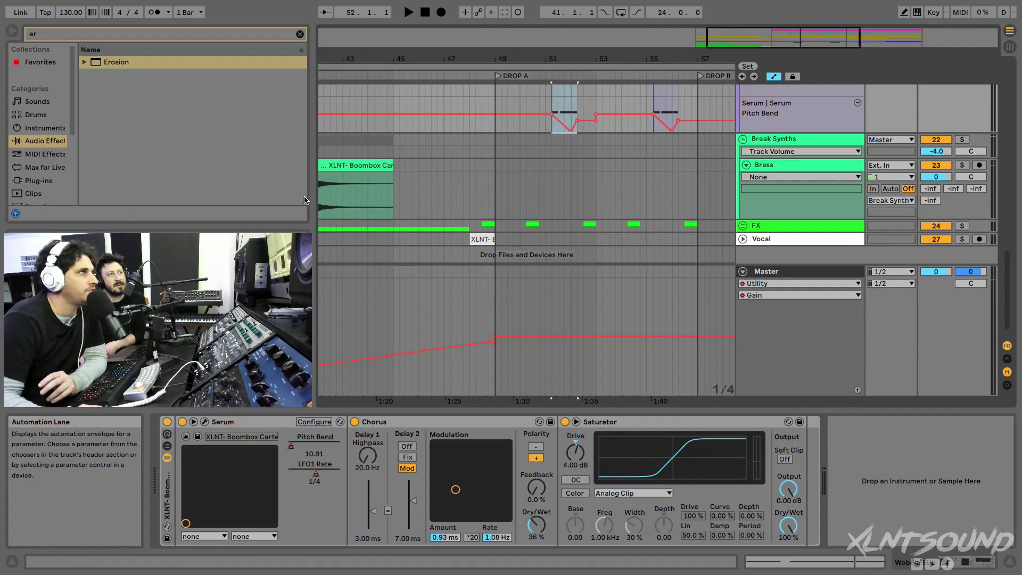
{"action": "scroll", "coordinate": [770, 141], "scroll_direction": "down", "scroll_amount": 1}
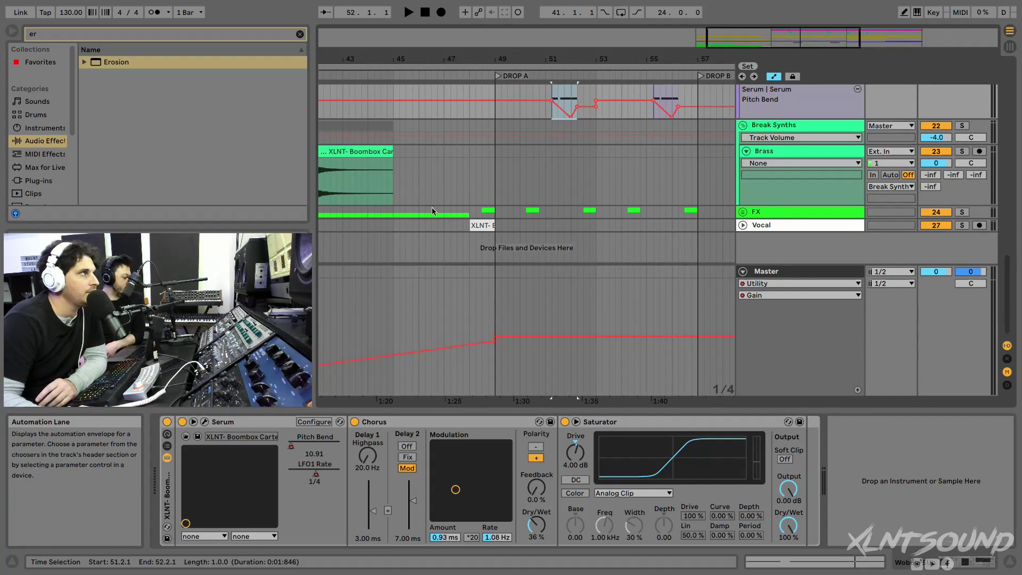
- Select the Vocal clip just before DROP A, play it from bar 48 and stop at the drop
{"action": "left_click", "coordinate": [477, 224]}
{"action": "key", "text": "space"}
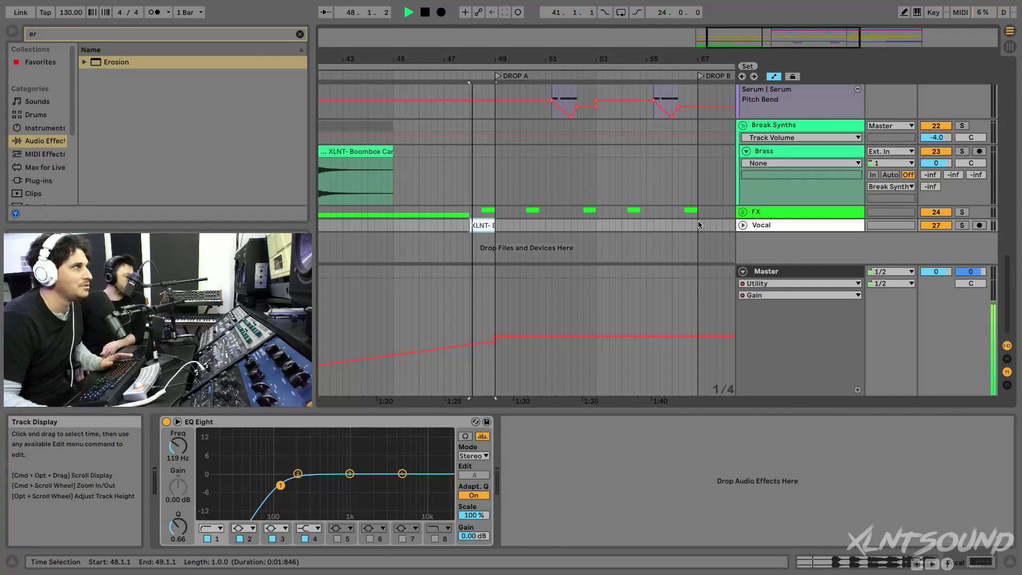
{"action": "key", "text": "space"}
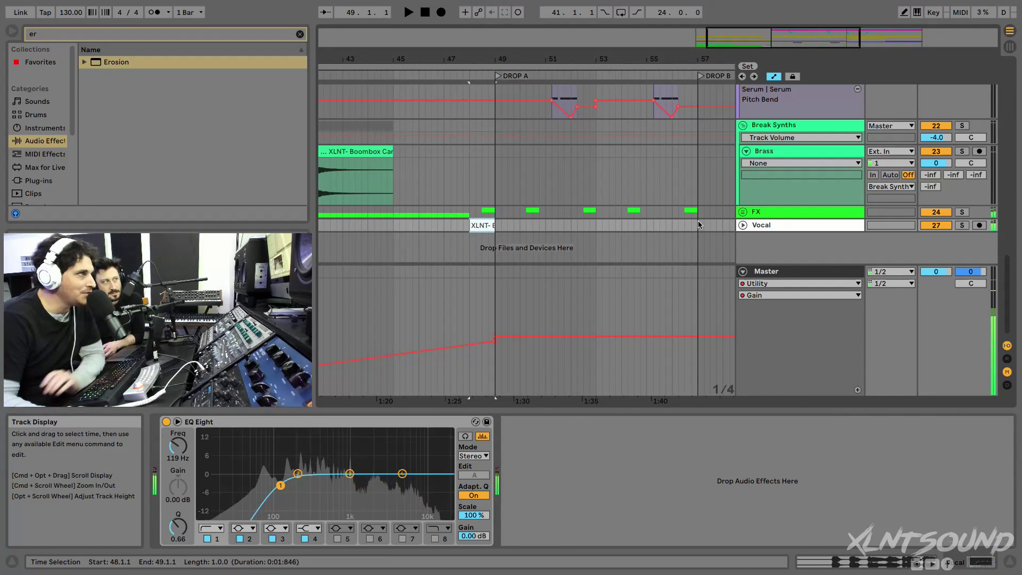
- Look at the Vocal track unfolded, and leave the Vocal track, Sub Grp and Break Synths group folded
{"action": "left_click_drag", "start_coordinate": [619, 55], "coordinate": [617, 32]}
{"action": "left_click", "coordinate": [743, 225]}
{"action": "scroll", "coordinate": [744, 227], "scroll_direction": "up", "scroll_amount": 2}
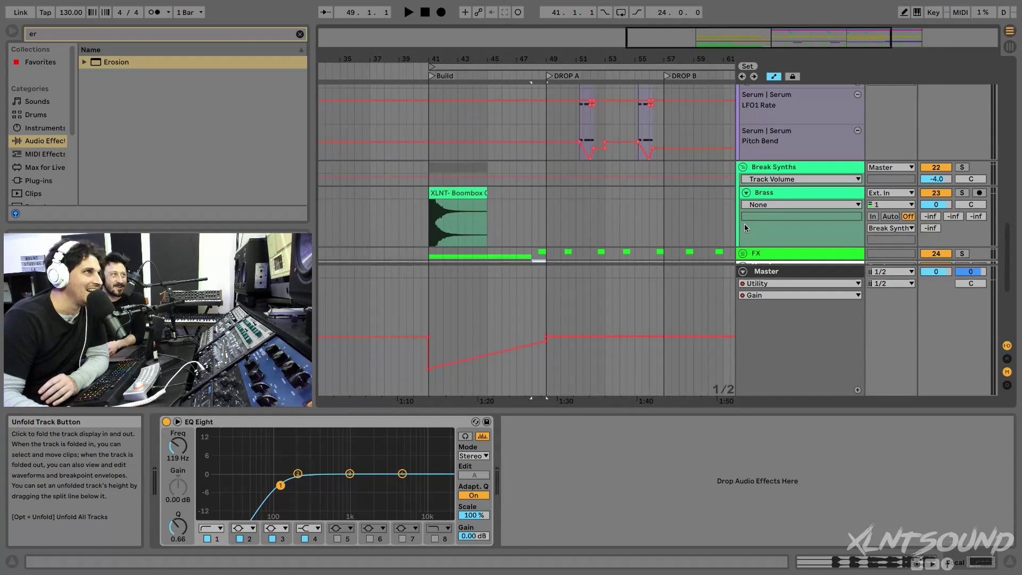
{"action": "scroll", "coordinate": [748, 231], "scroll_direction": "down", "scroll_amount": 3}
{"action": "left_click", "coordinate": [743, 184]}
{"action": "scroll", "coordinate": [679, 181], "scroll_direction": "up", "scroll_amount": 6}
{"action": "scroll", "coordinate": [678, 178], "scroll_direction": "up", "scroll_amount": 4}
{"action": "left_click", "coordinate": [744, 107]}
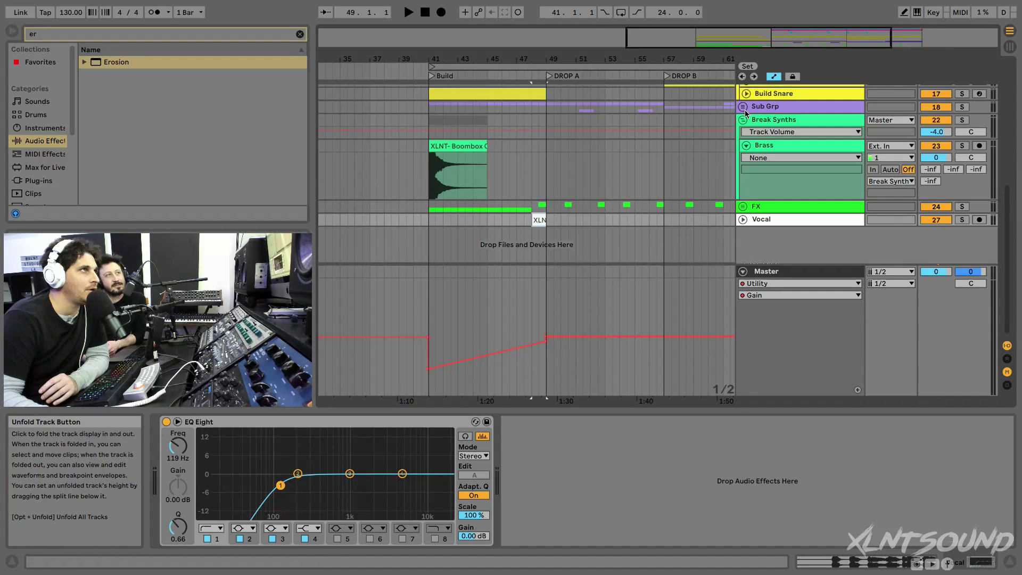
{"action": "left_click", "coordinate": [744, 120]}
- Play DROP A from bar 49 with Drums soloed, add the Sub Grp and FX solos during playback, and turn all solos off again
{"action": "scroll", "coordinate": [746, 126], "scroll_direction": "up", "scroll_amount": 4}
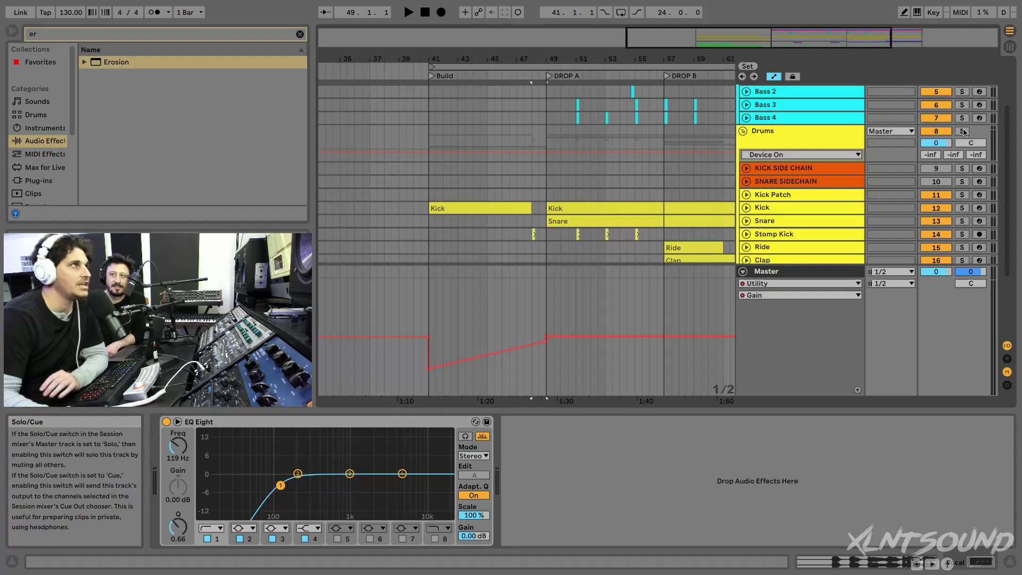
{"action": "left_click", "coordinate": [547, 169]}
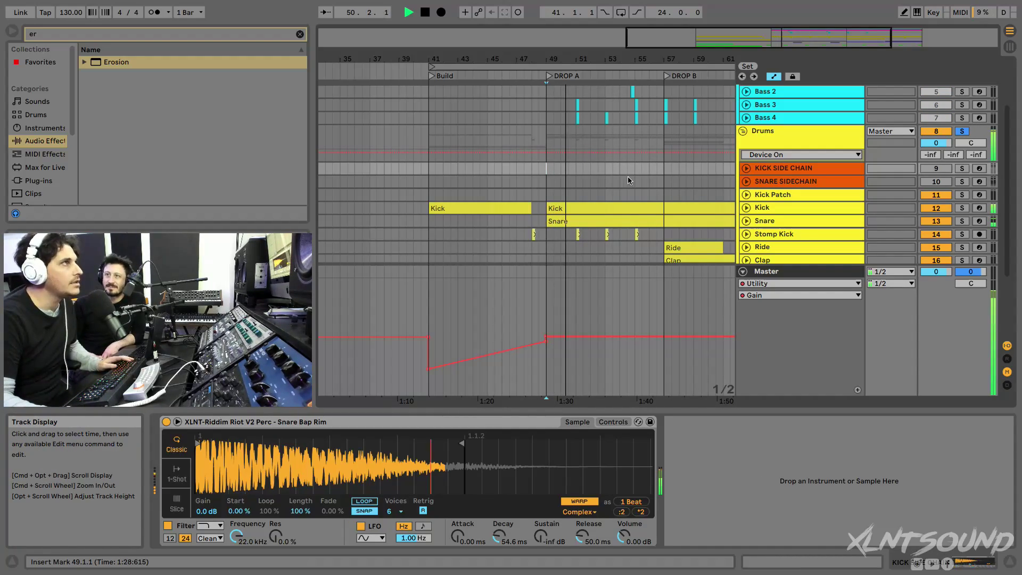
{"action": "scroll", "coordinate": [792, 187], "scroll_direction": "down", "scroll_amount": 5}
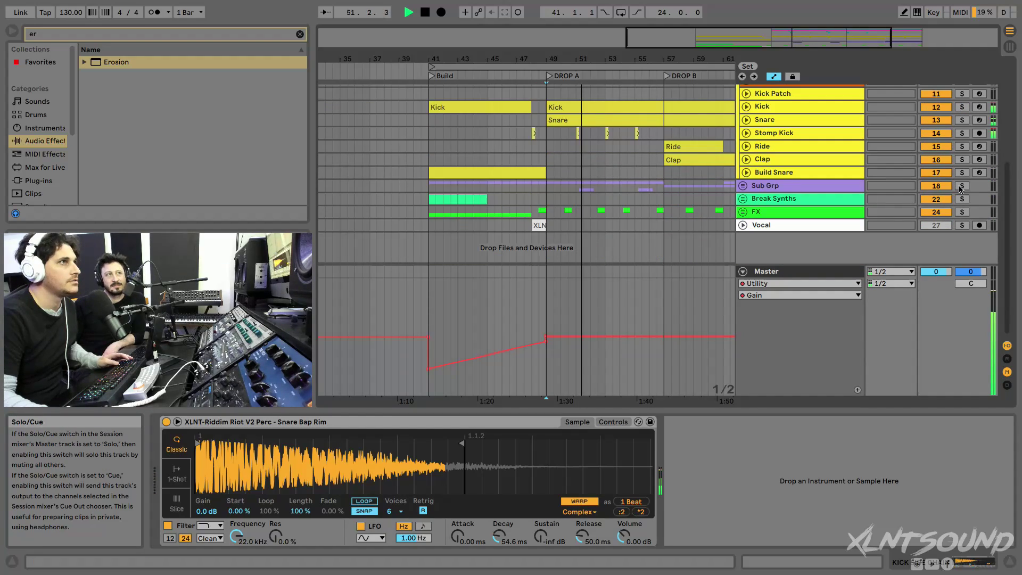
{"action": "scroll", "coordinate": [961, 190], "scroll_direction": "up", "scroll_amount": 2}
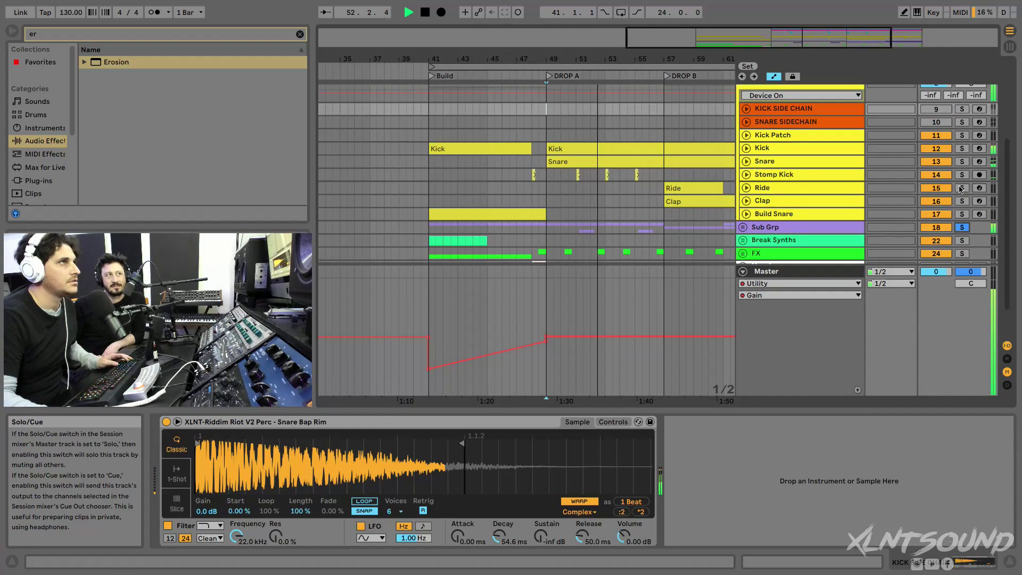
{"action": "scroll", "coordinate": [748, 173], "scroll_direction": "down", "scroll_amount": 2}
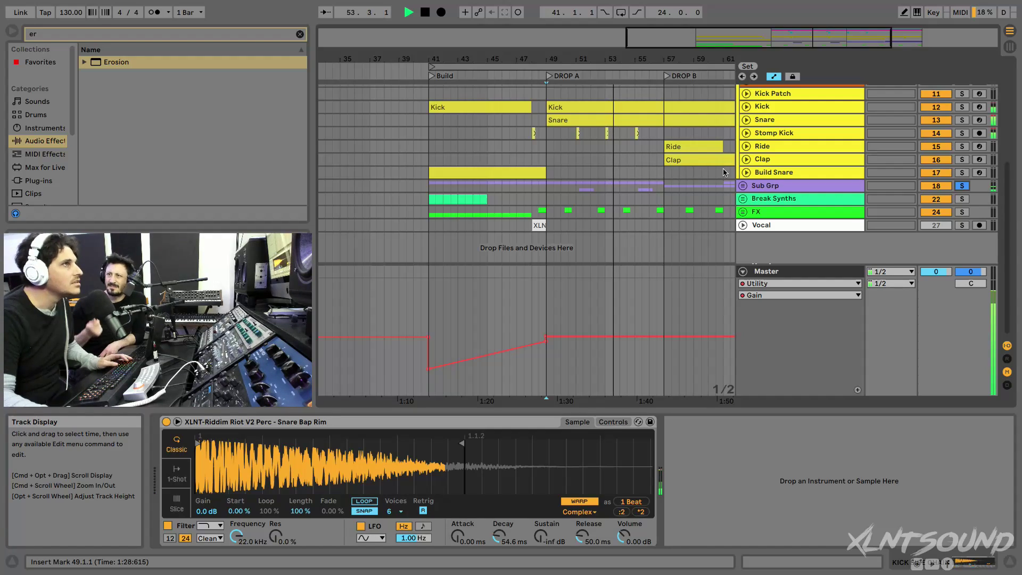
{"action": "left_click", "coordinate": [963, 212]}
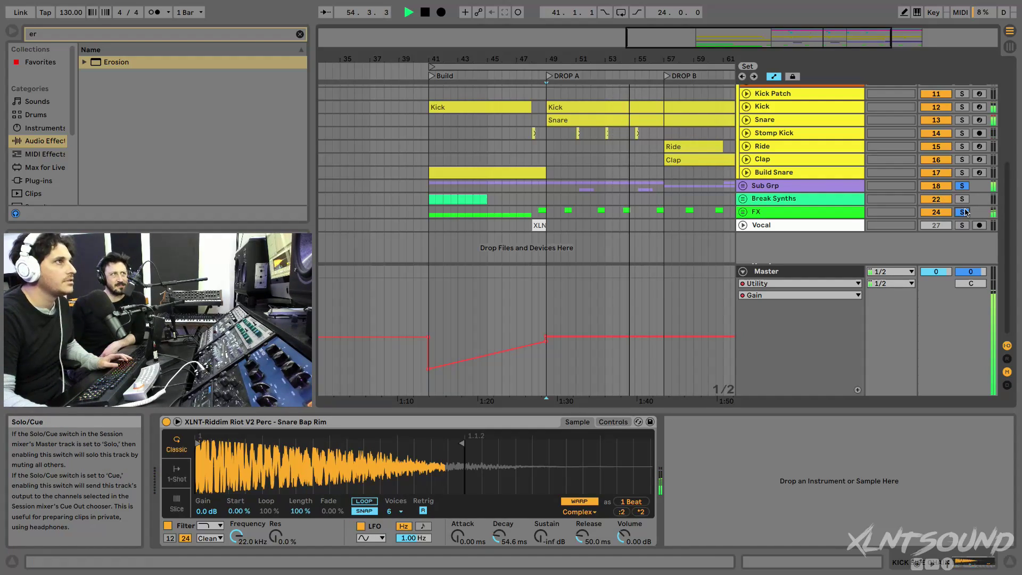
{"action": "scroll", "coordinate": [664, 211], "scroll_direction": "up", "scroll_amount": 1}
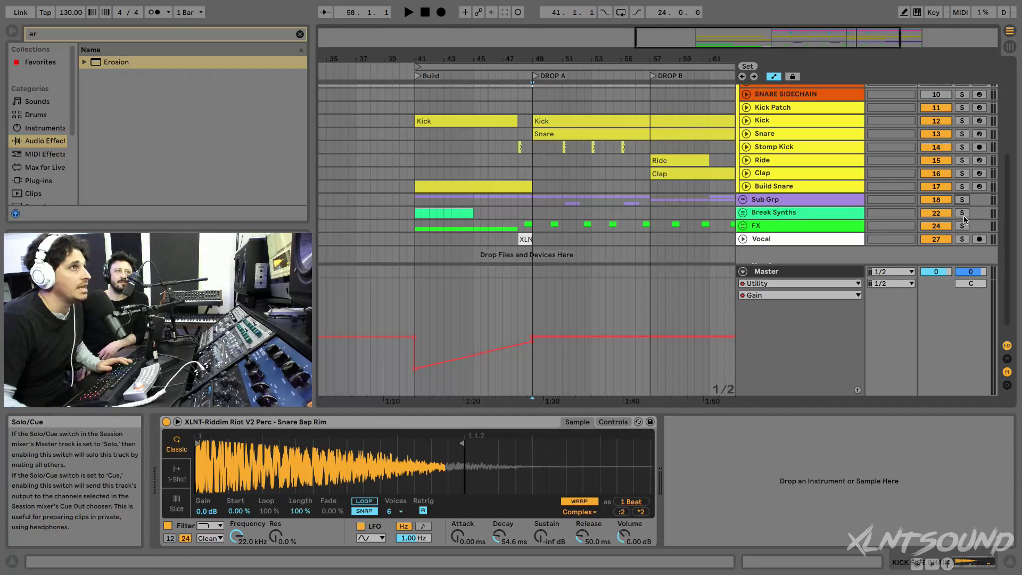
- Place the playback start at bar 46.3 in the Build section
{"action": "left_click", "coordinate": [496, 96]}
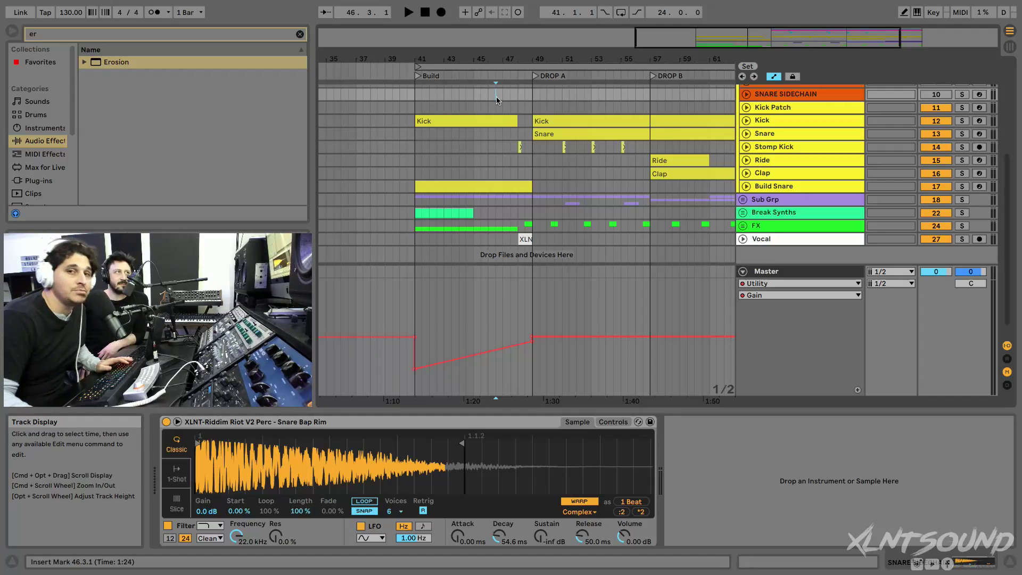